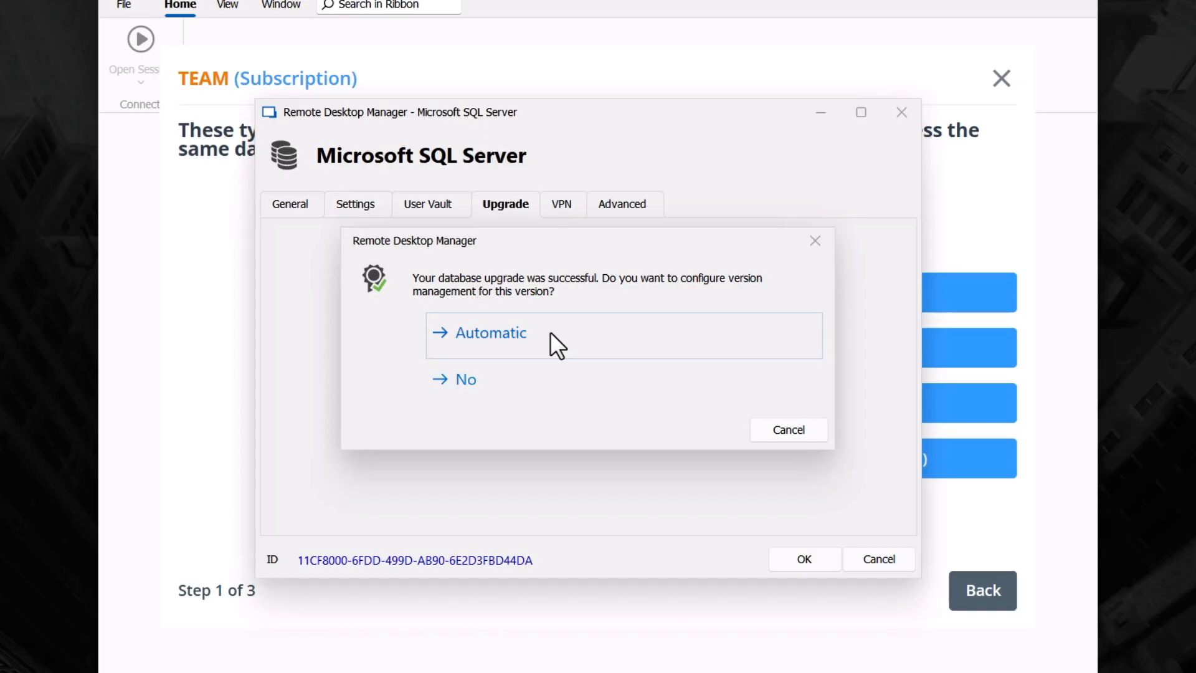
# - Set version management to Automatic and confirm the SQL Server data source settings
pyautogui.click(528, 335)
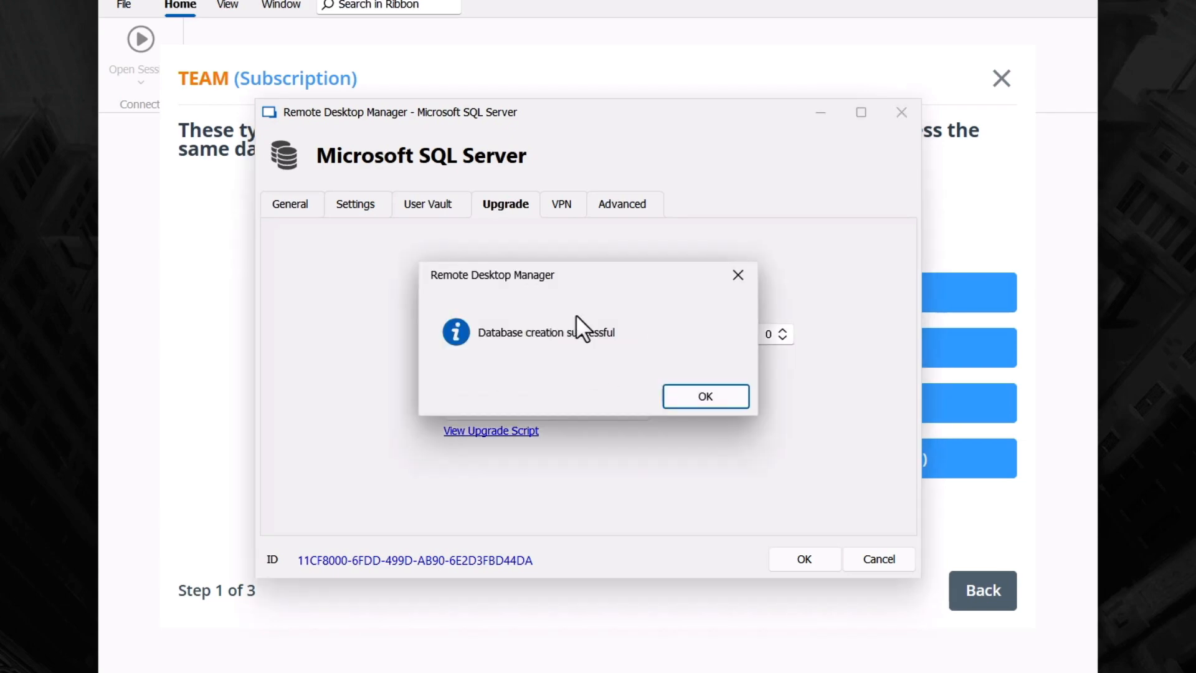
pyautogui.click(706, 395)
pyautogui.click(293, 205)
pyautogui.click(802, 561)
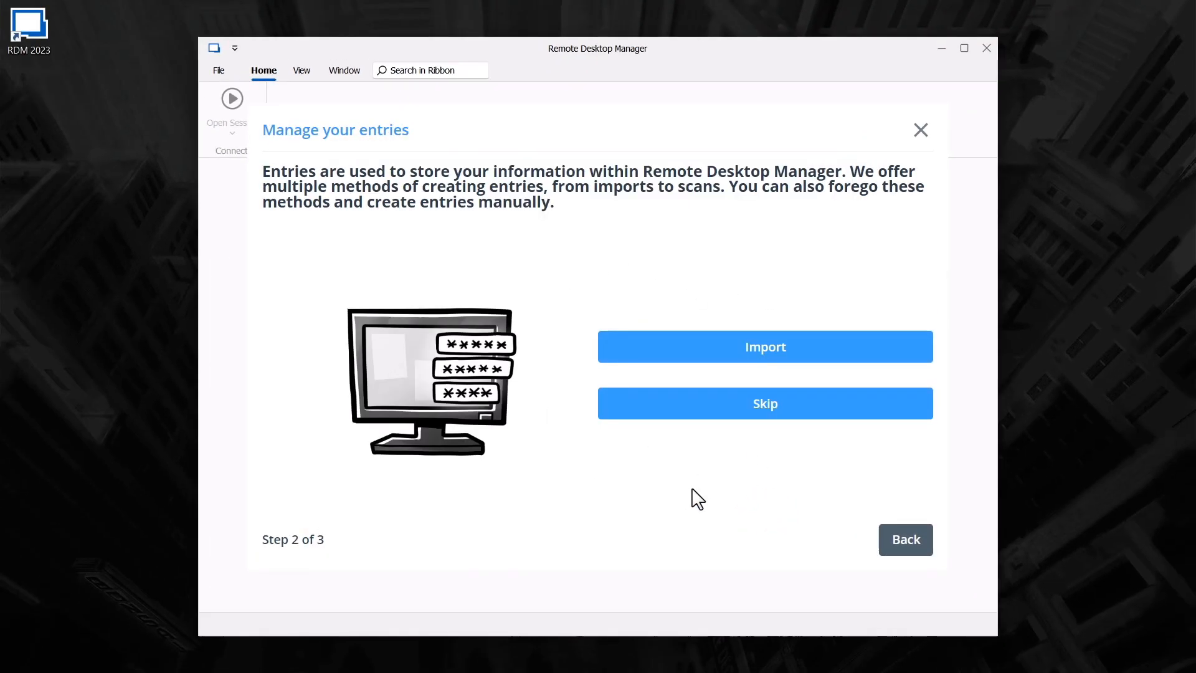
# - Skip importing entries and finish the wizard with default interface options
pyautogui.click(748, 407)
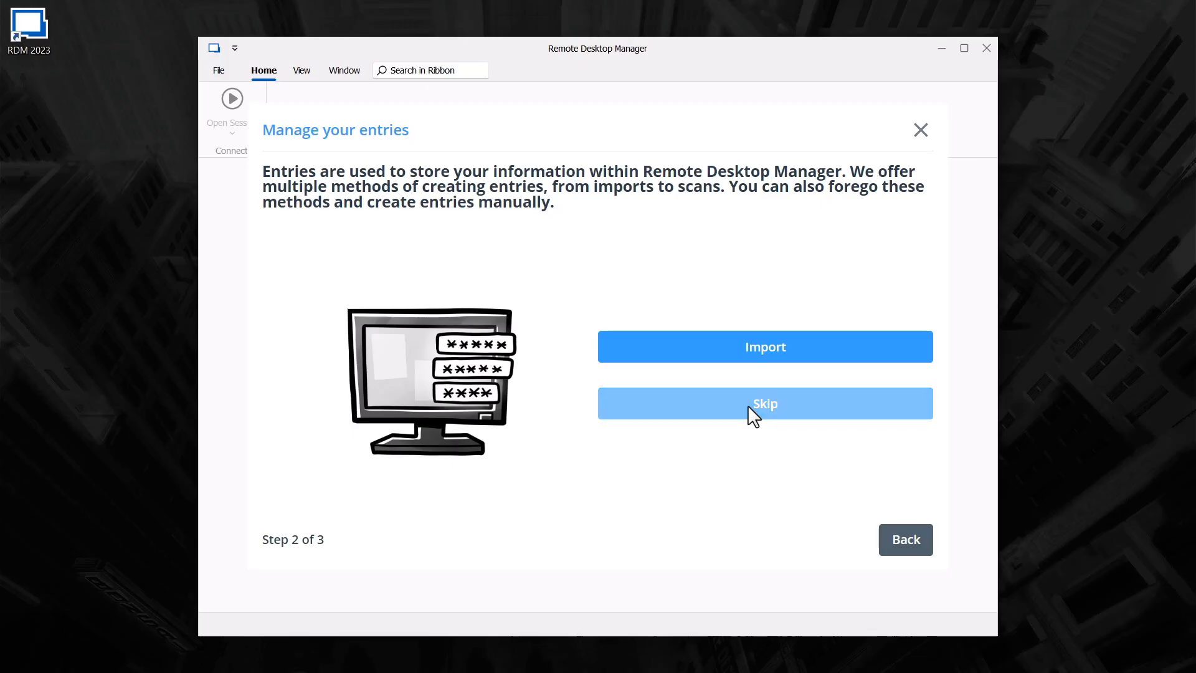
pyautogui.click(747, 405)
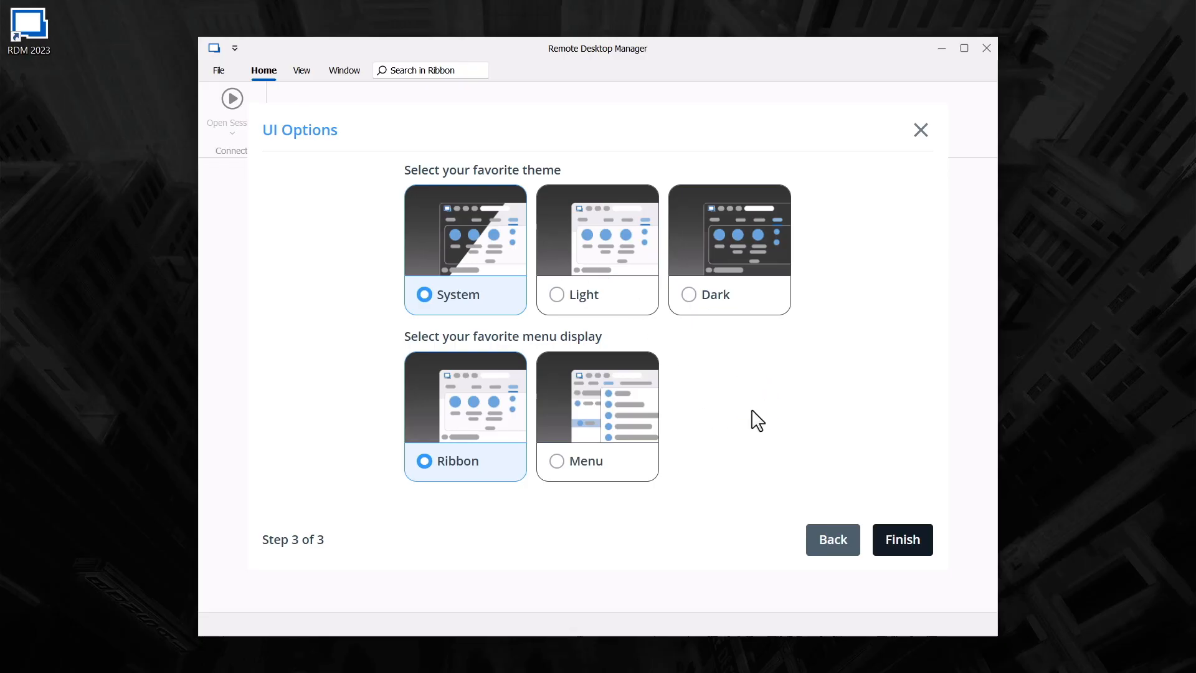
pyautogui.click(907, 540)
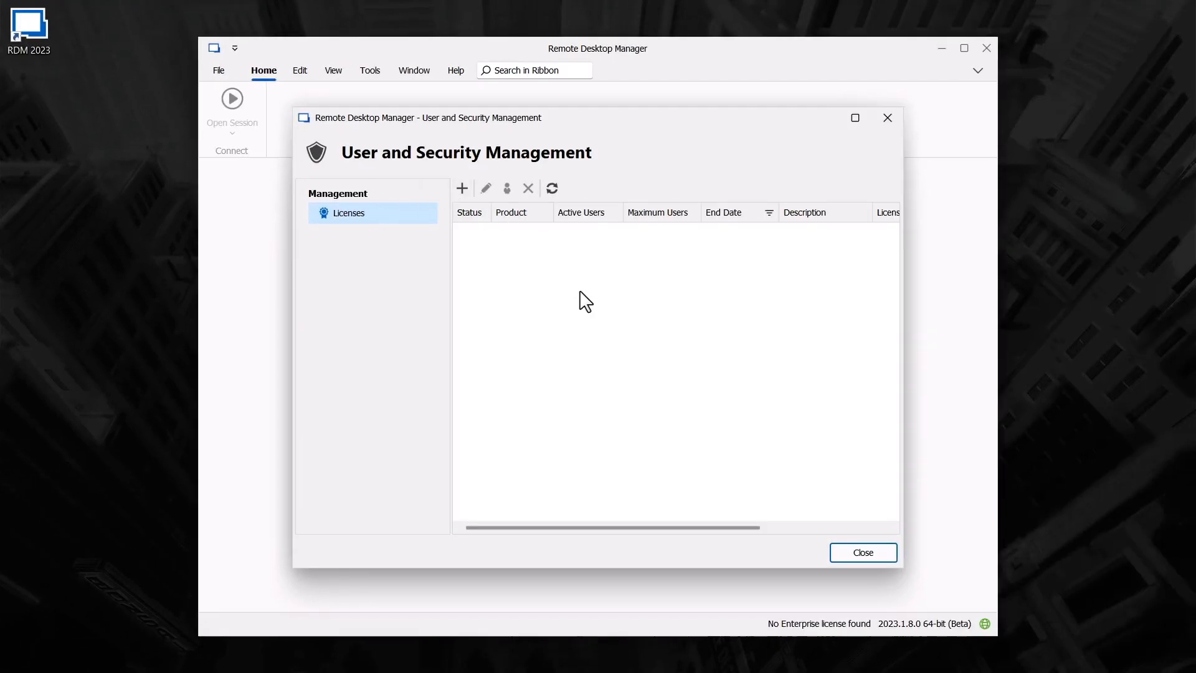
# - Add the 15-user Team license, assign it to the sa login, and close security management
pyautogui.click(463, 188)
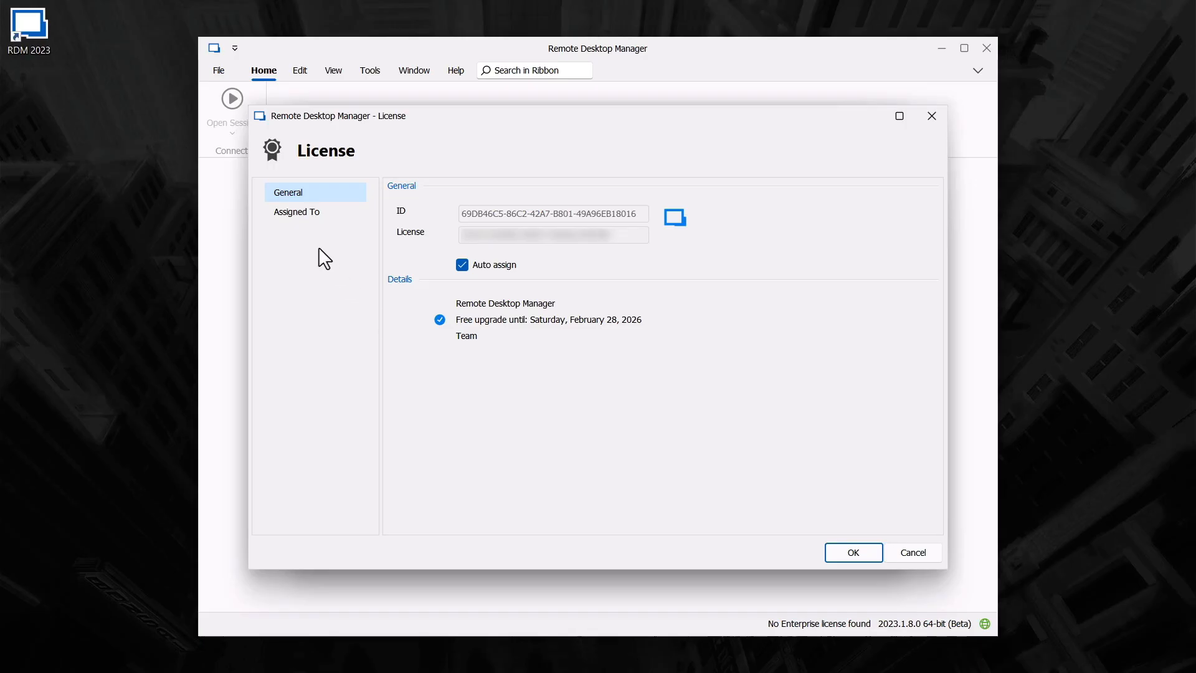
pyautogui.click(298, 211)
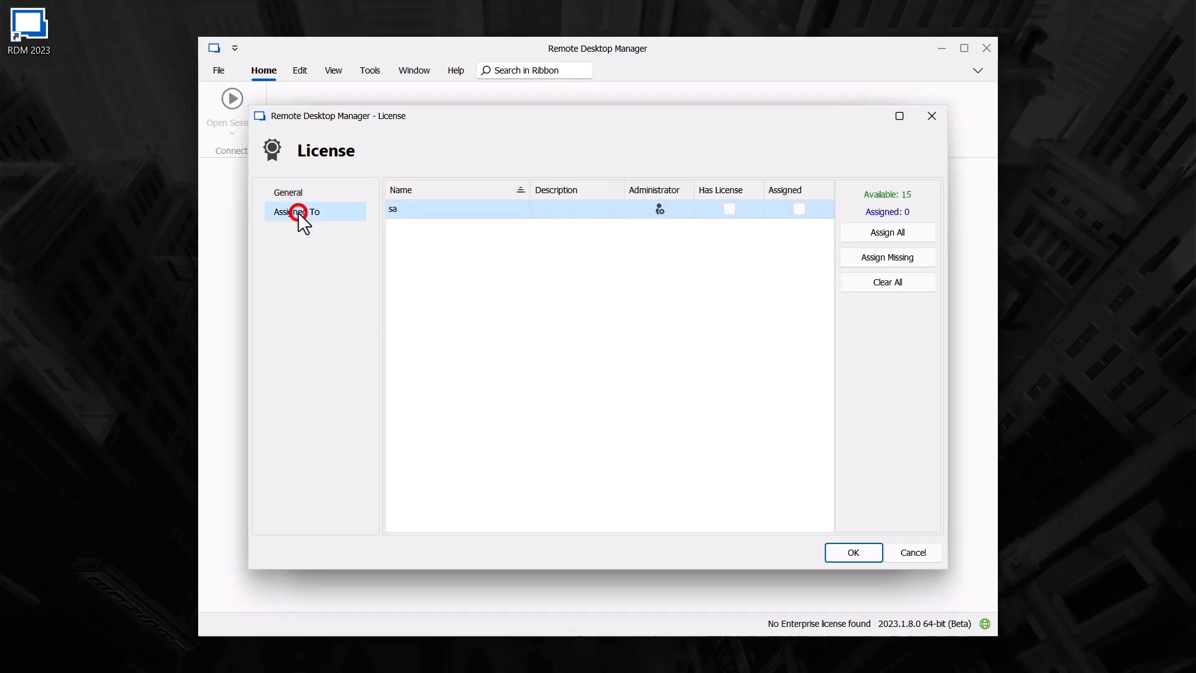
pyautogui.click(799, 209)
pyautogui.click(862, 554)
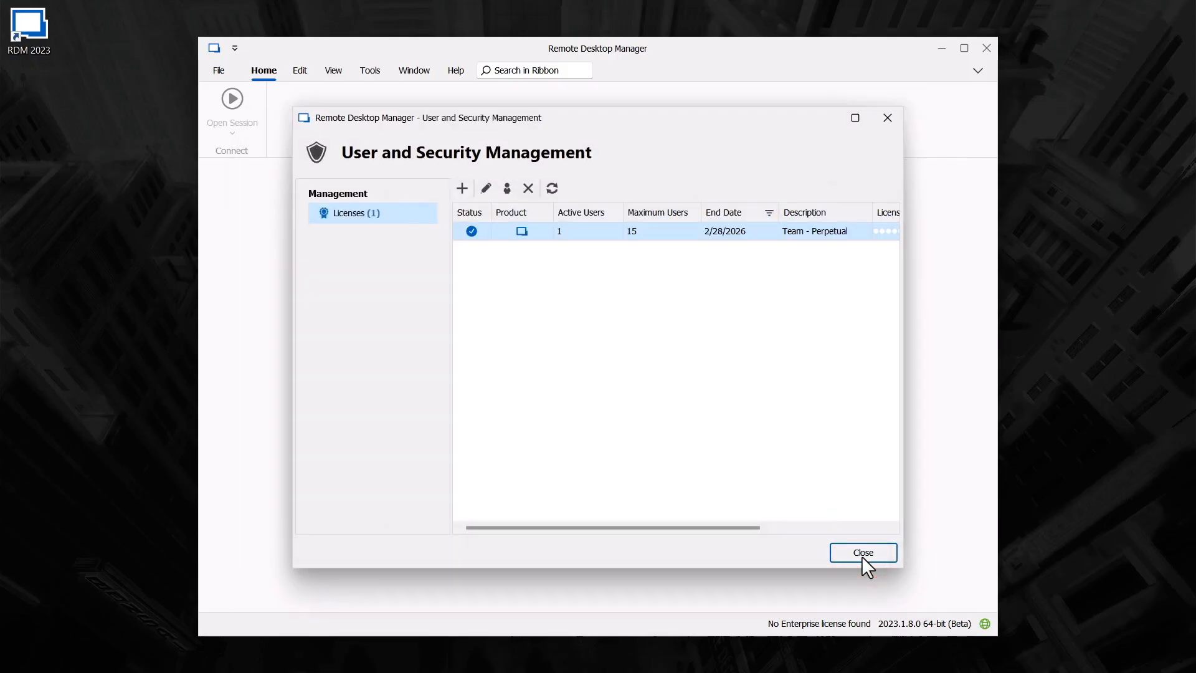
pyautogui.click(863, 554)
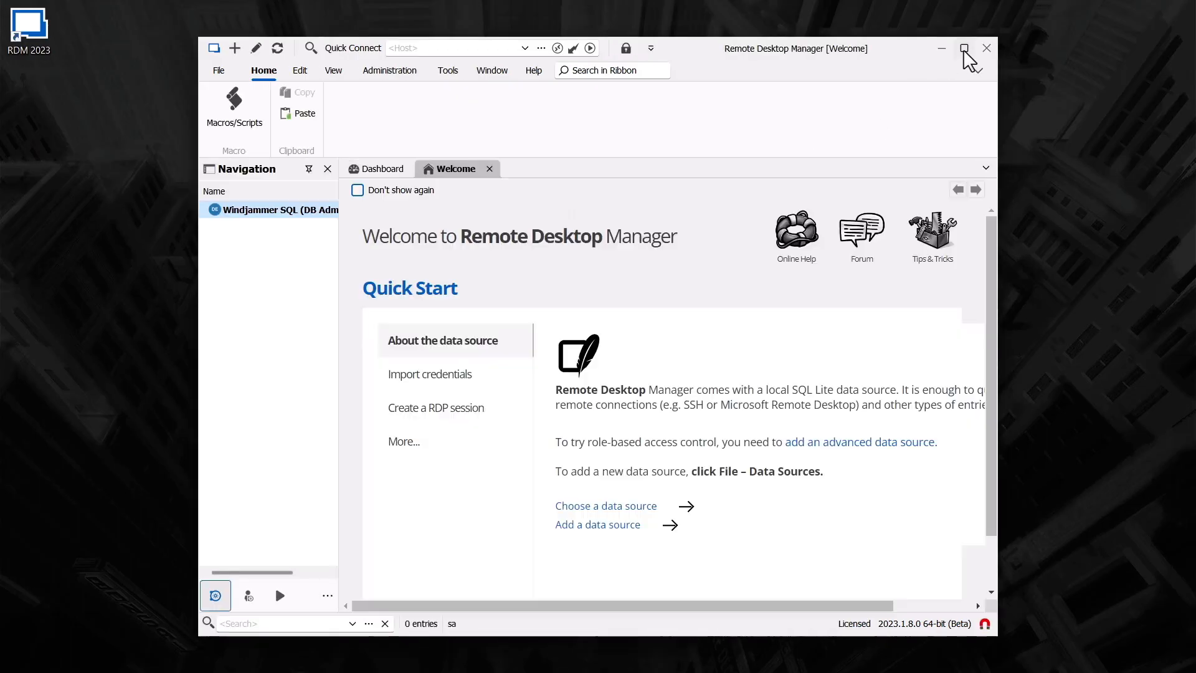
# - Maximize the window, widen the navigation panel, and open Administration > Users
pyautogui.click(964, 48)
pyautogui.moveTo(141, 295); pyautogui.dragTo(251, 294)
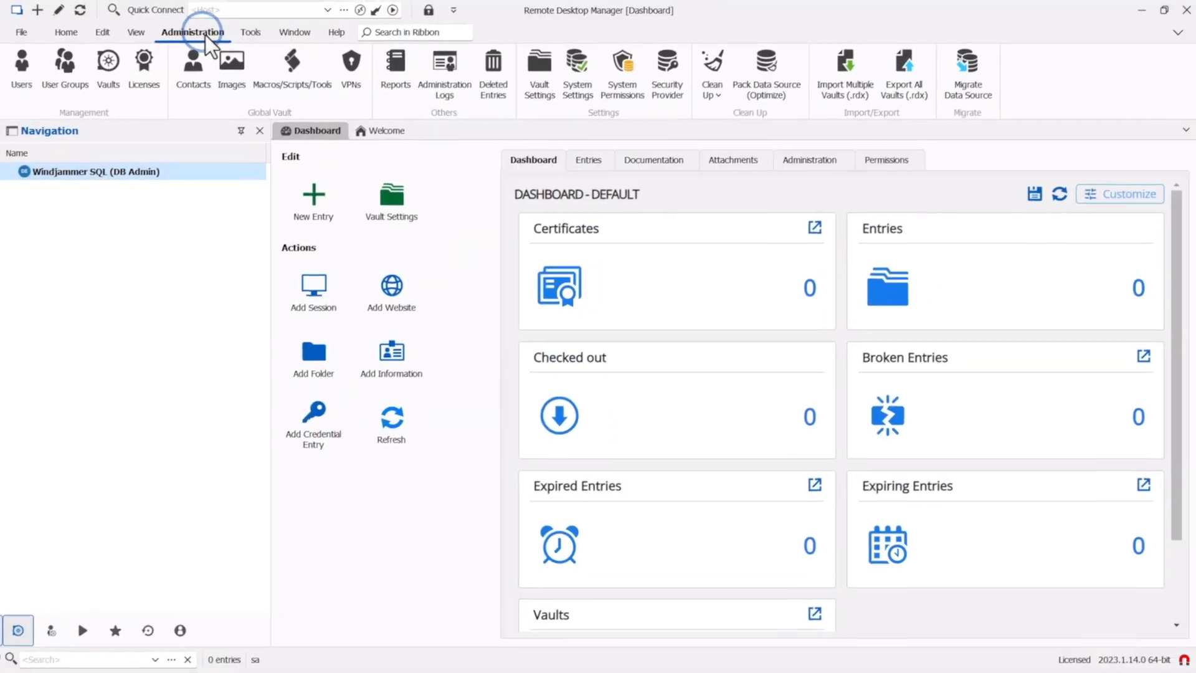
pyautogui.click(22, 73)
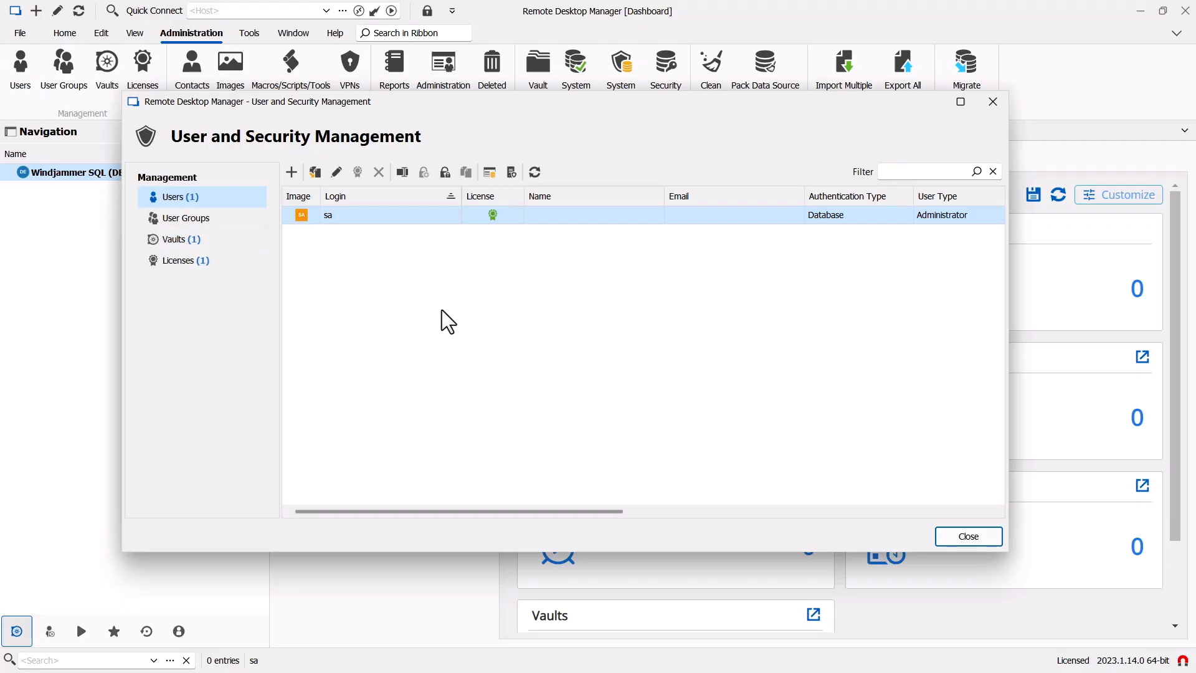
# - Add Administrator user RDMOwner with a pasted password, first name DB, last name Owner
pyautogui.click(290, 172)
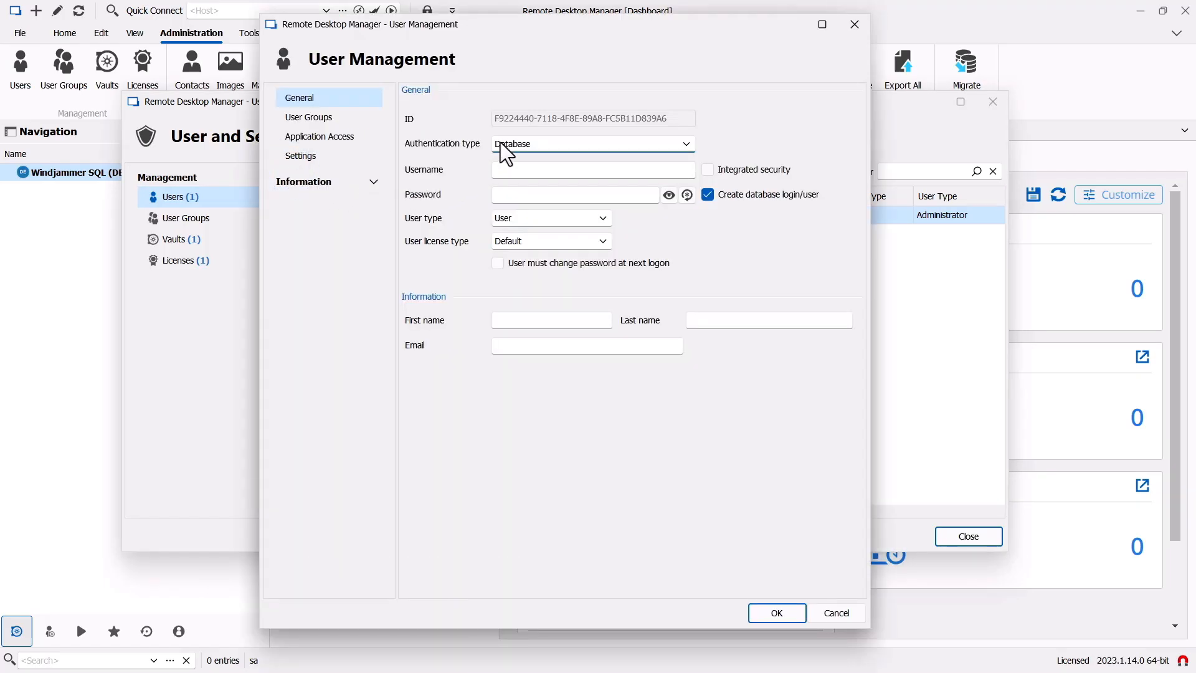
pyautogui.click(523, 172)
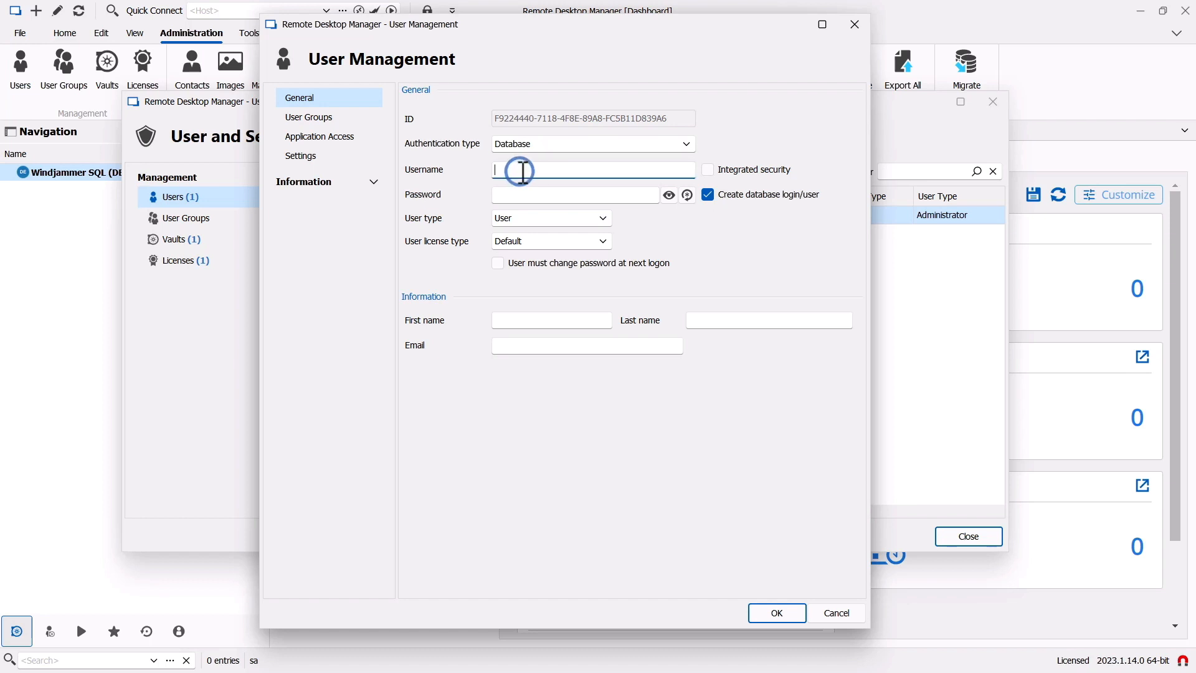
pyautogui.write('RDMOwner')
pyautogui.click(517, 195)
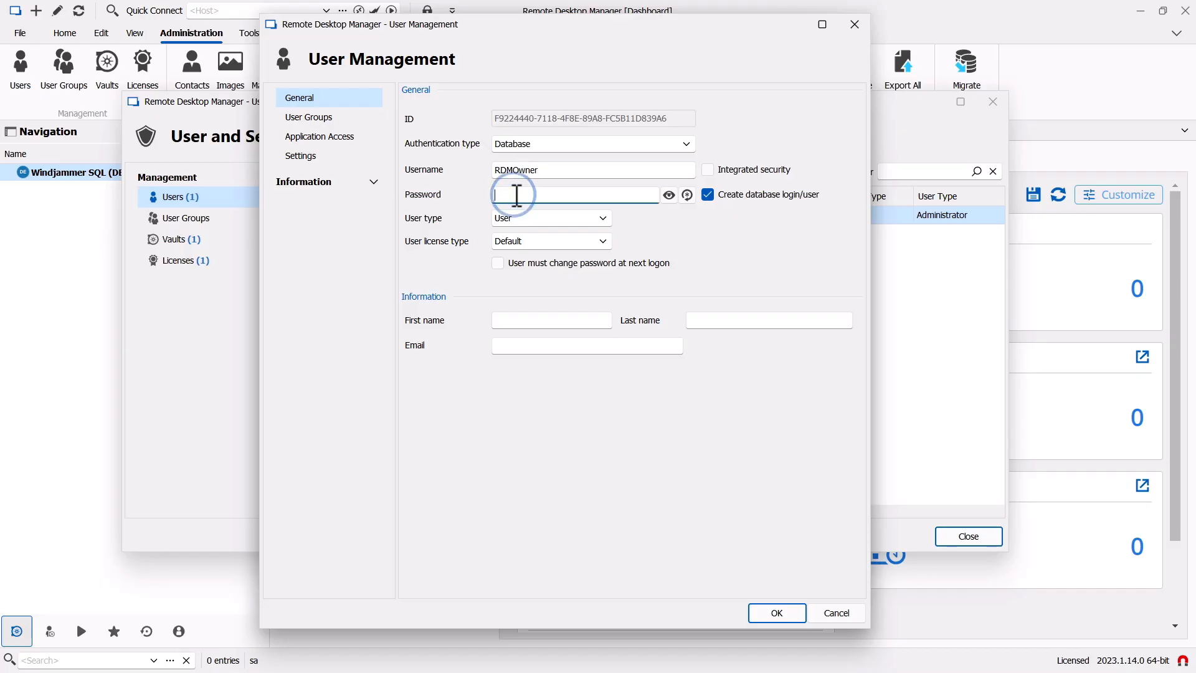
pyautogui.hotkey('ctrl', 'v')
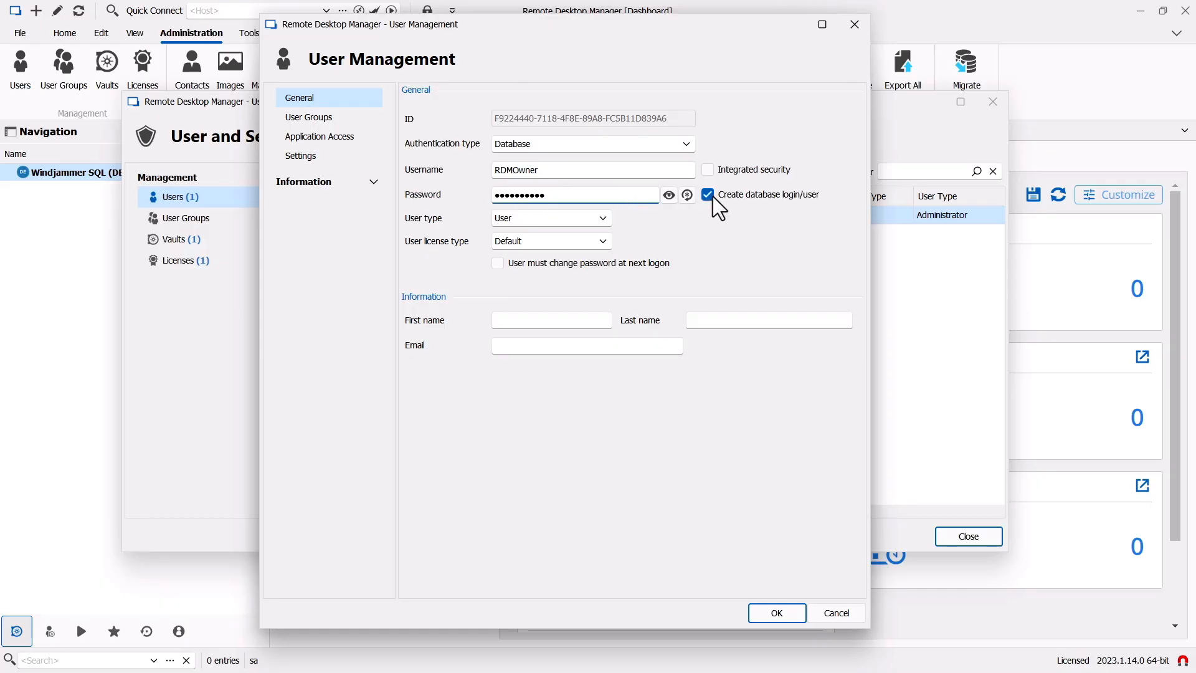
pyautogui.click(601, 218)
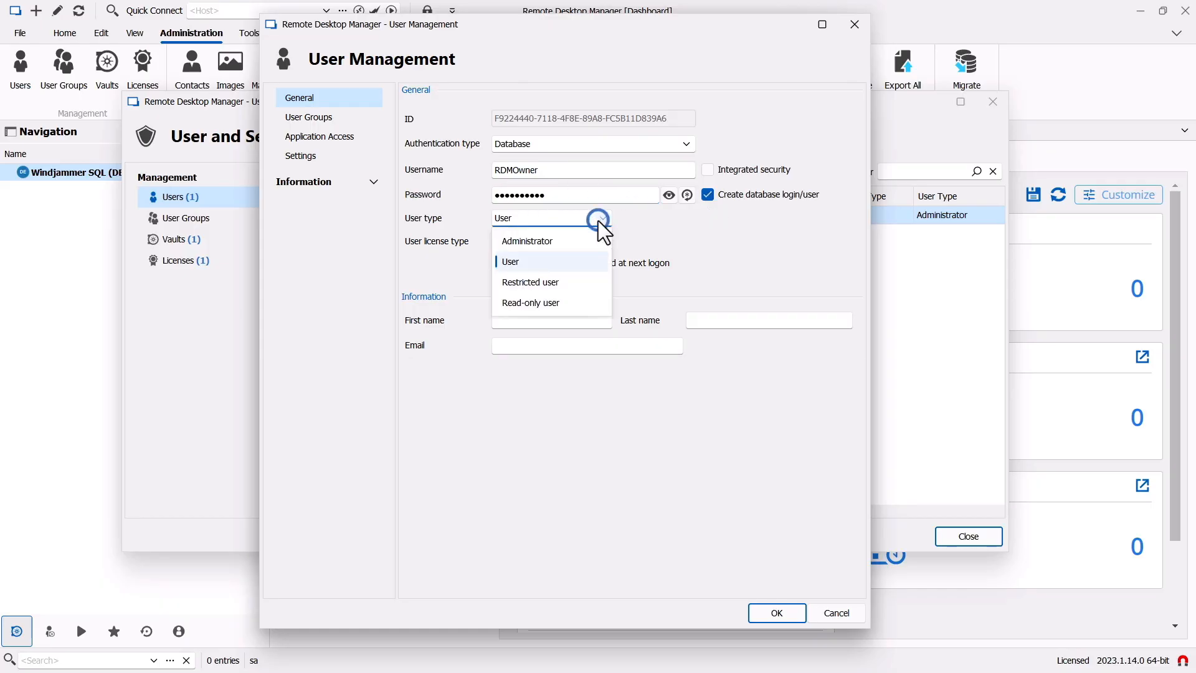
pyautogui.click(543, 243)
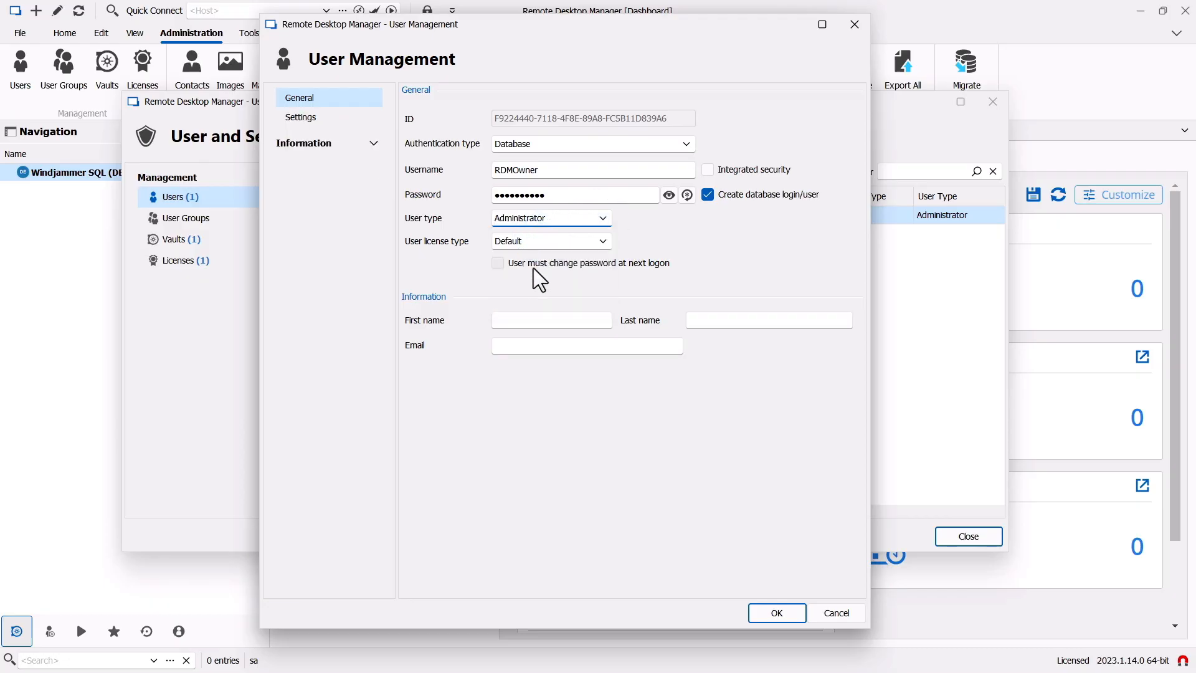
pyautogui.click(528, 318)
pyautogui.write('DB')
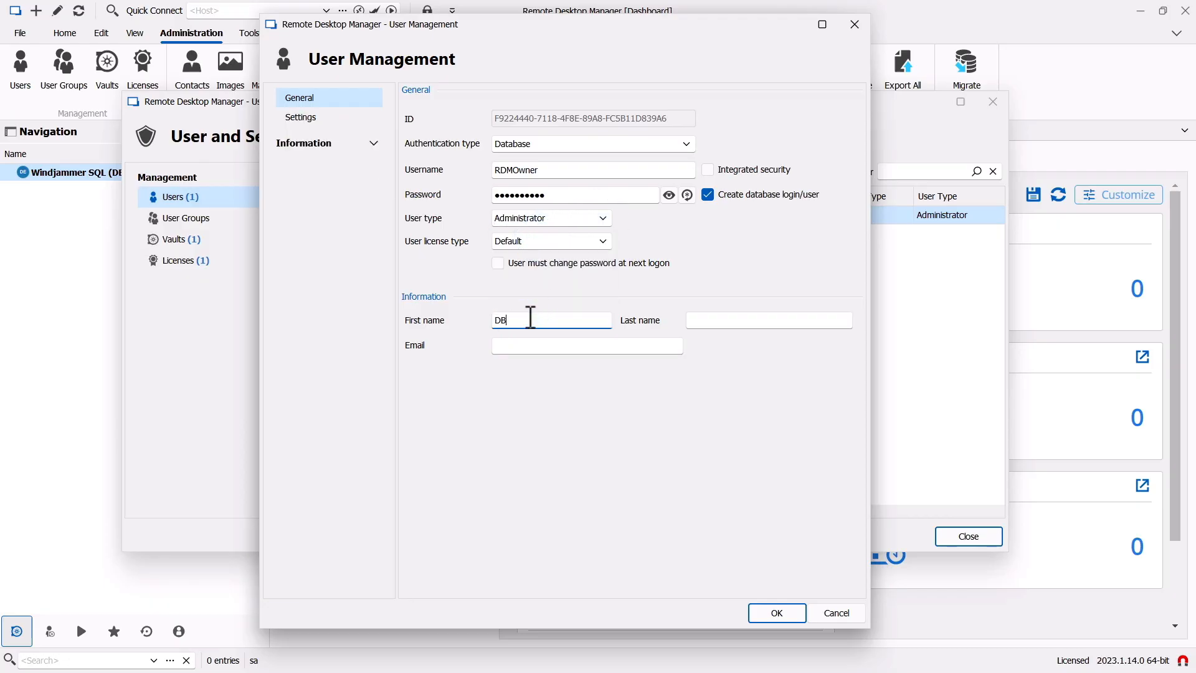
pyautogui.press('Tab')
pyautogui.write('Owner')
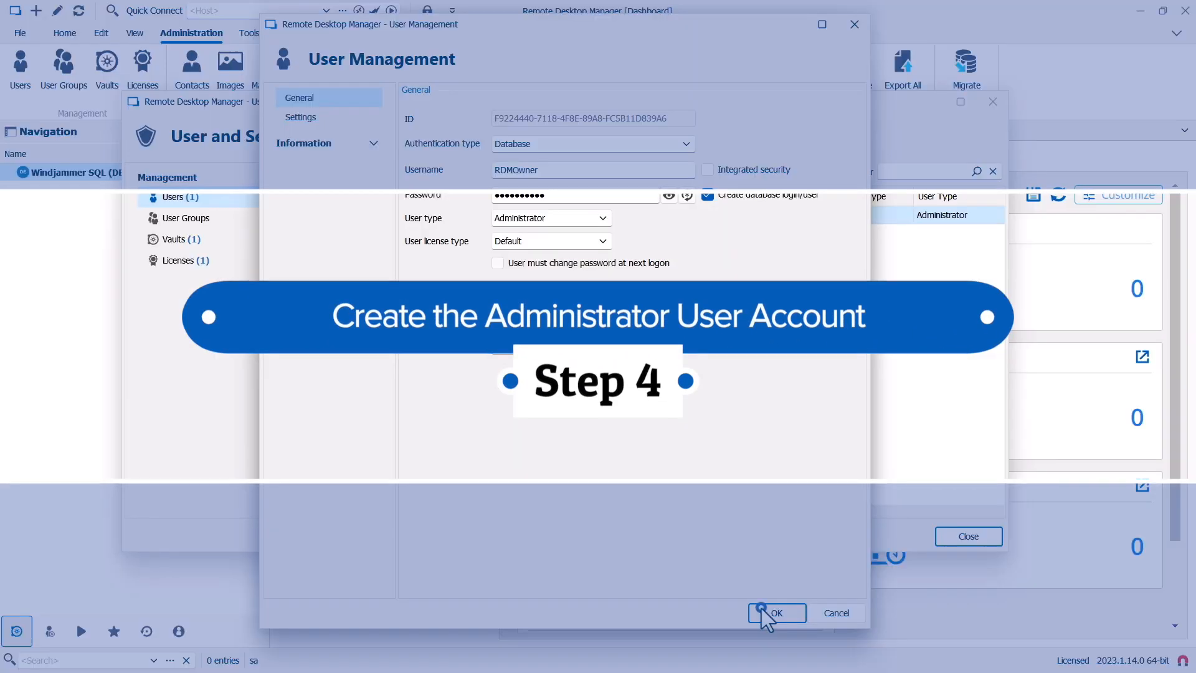
pyautogui.click(770, 609)
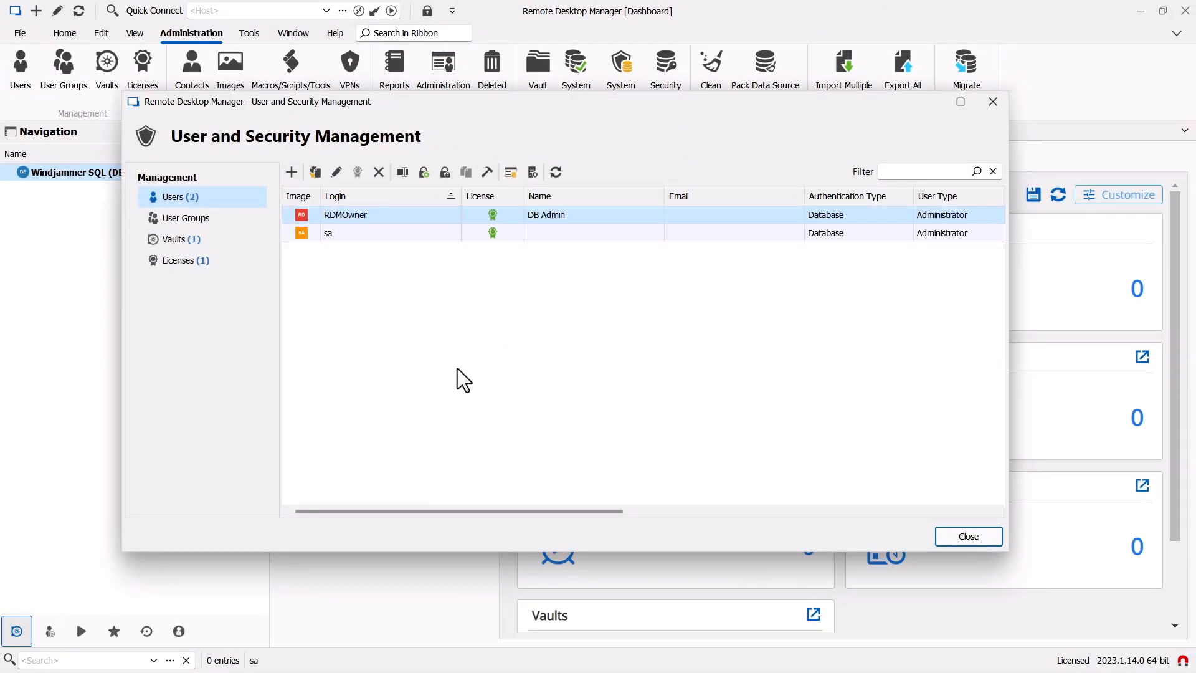
# - Add a Custom (Devolutions) Administrator user with a username and password
pyautogui.click(292, 172)
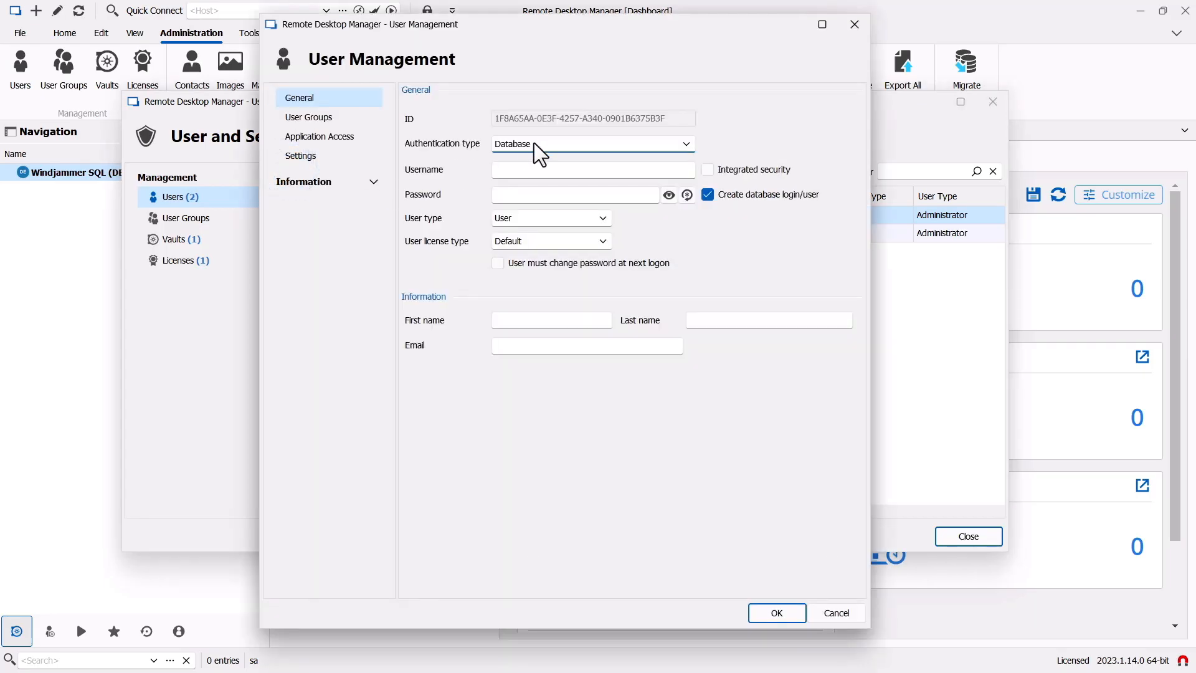
pyautogui.click(535, 150)
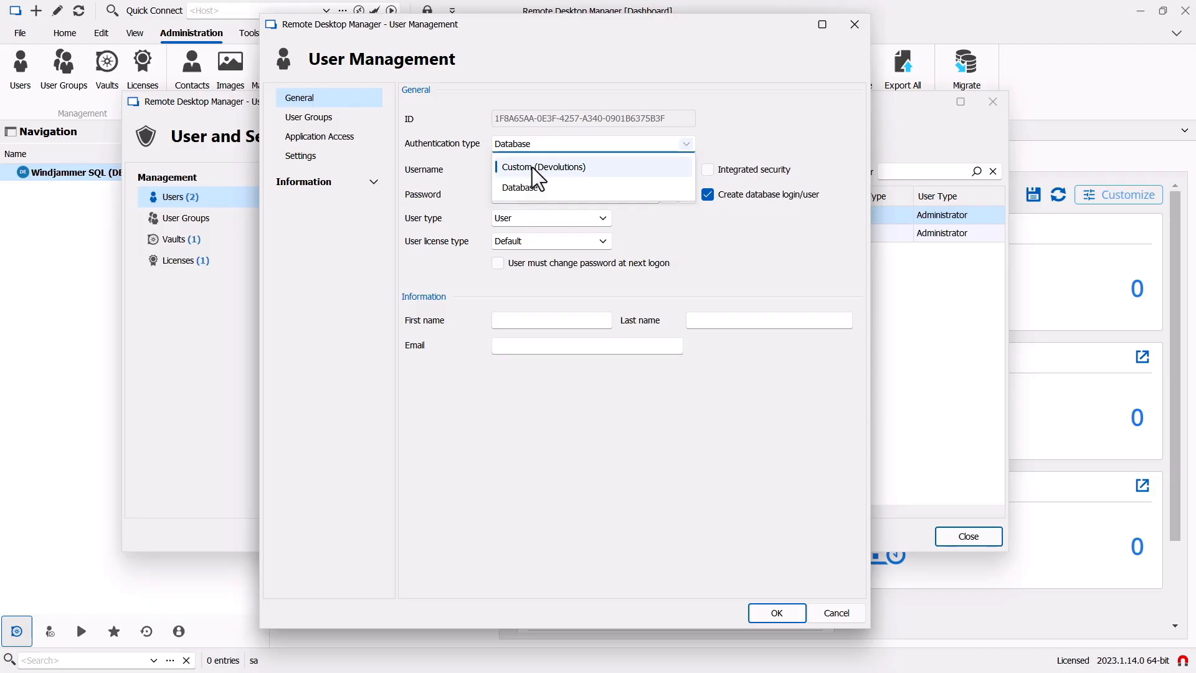
pyautogui.click(533, 167)
pyautogui.click(498, 172)
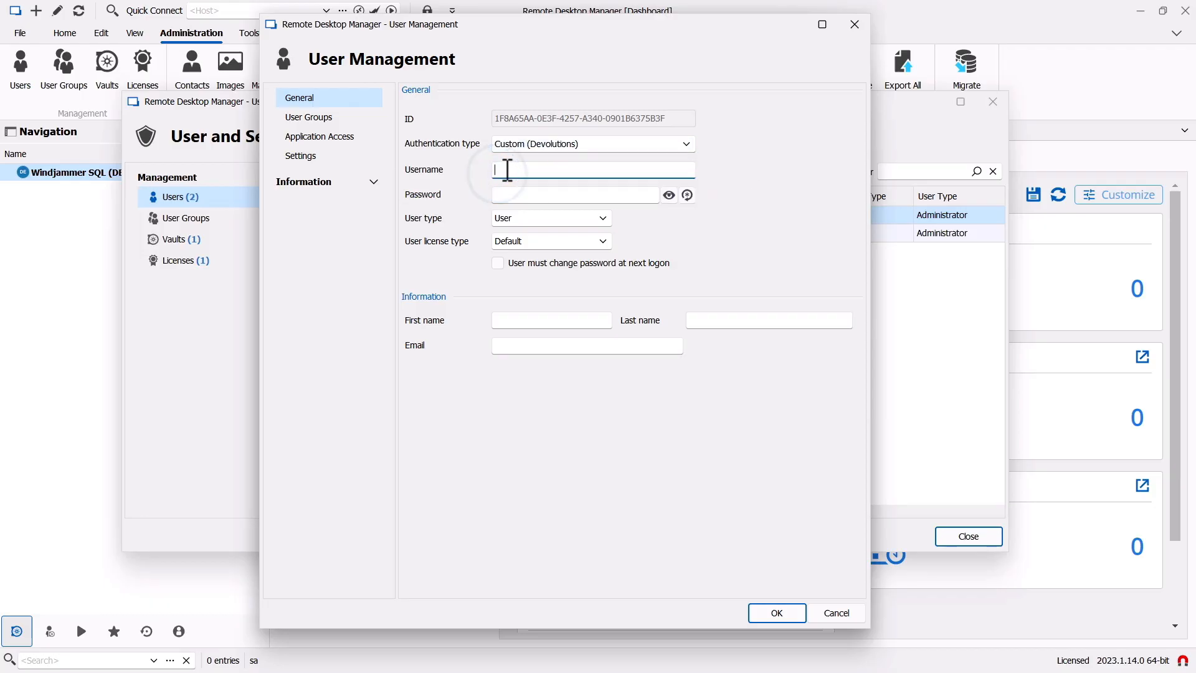
pyautogui.write('Bob')
pyautogui.press('Tab')
pyautogui.write('*')
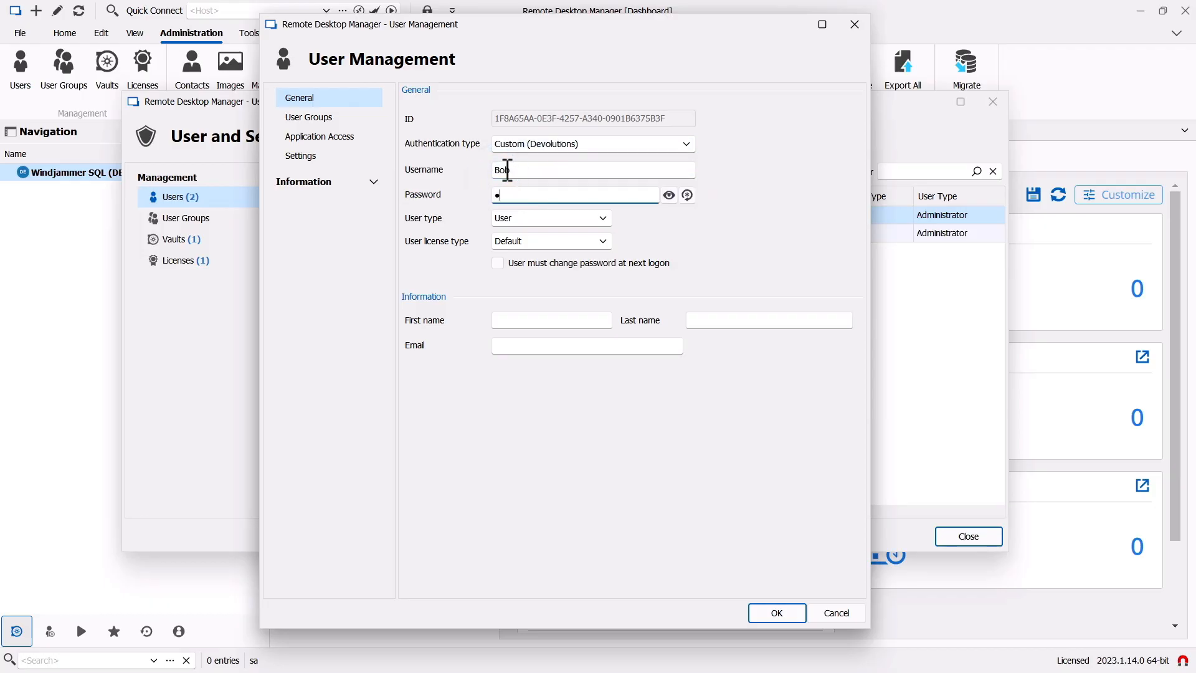
pyautogui.write('*****')
pyautogui.click(536, 221)
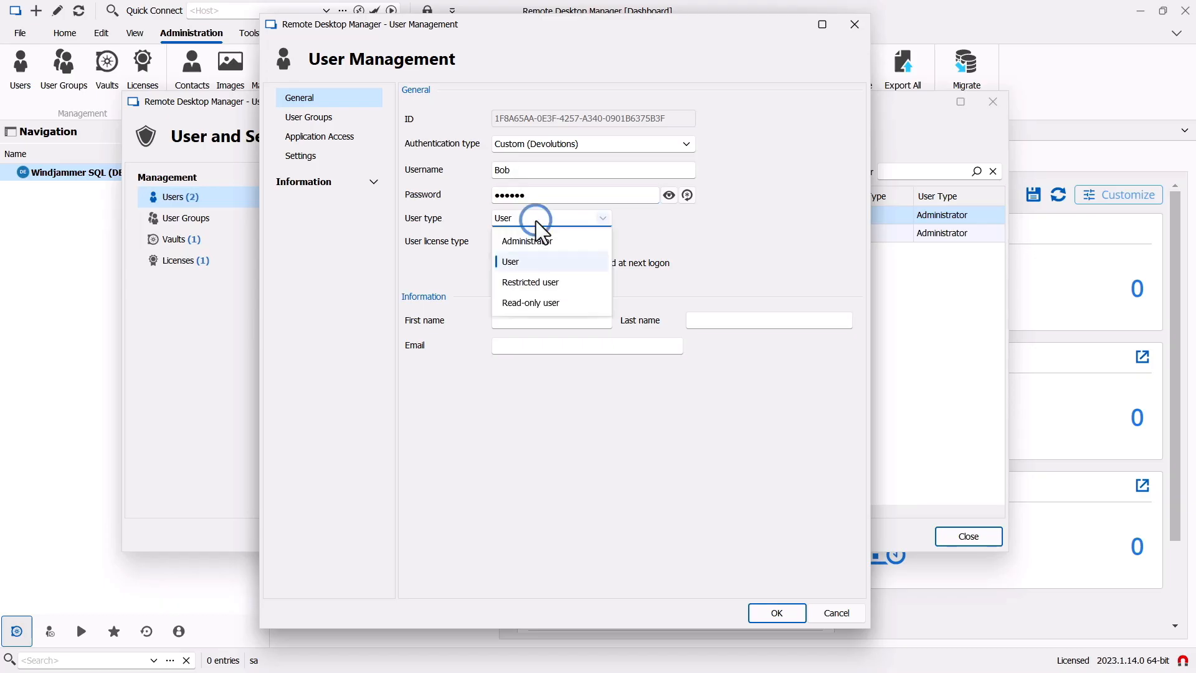
pyautogui.click(536, 240)
# - Enter the user's first name, last name and e-mail, save, and close user management
pyautogui.click(516, 317)
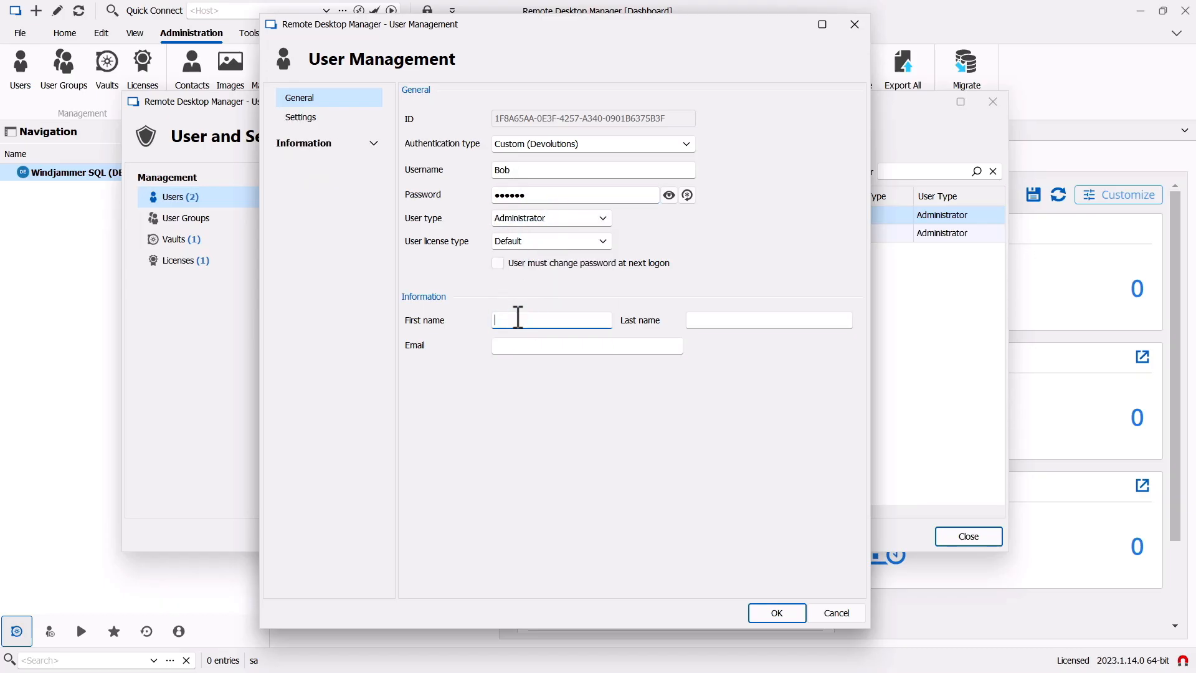
pyautogui.press('Tab')
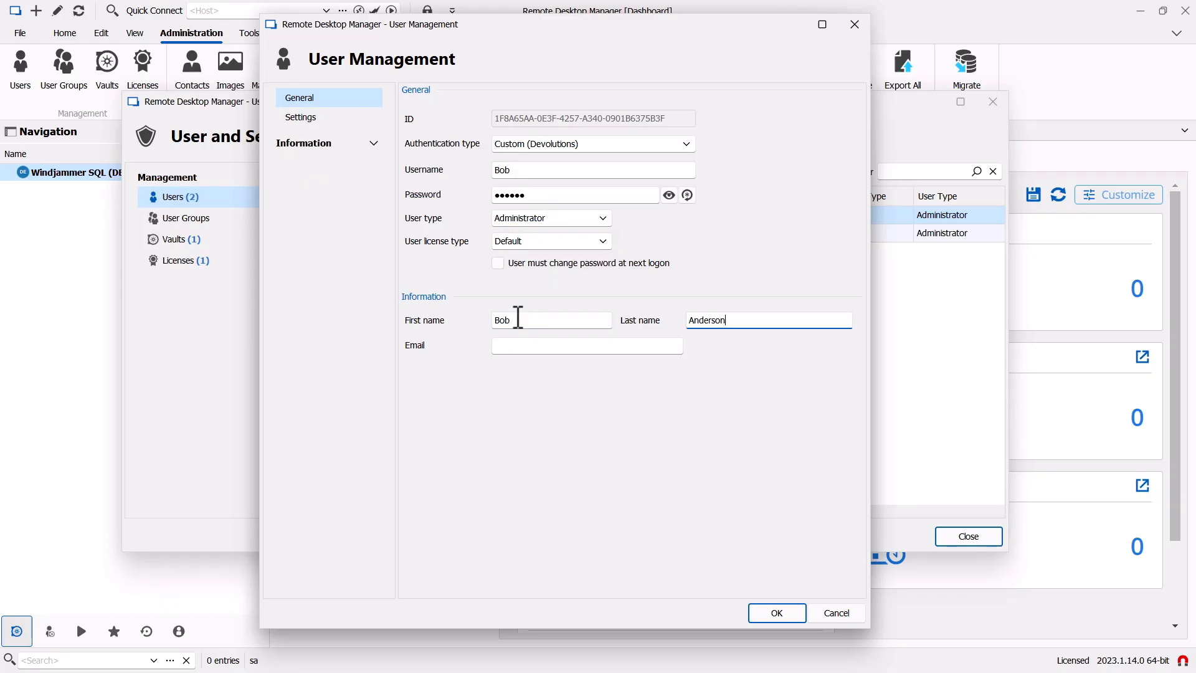
pyautogui.press('Tab')
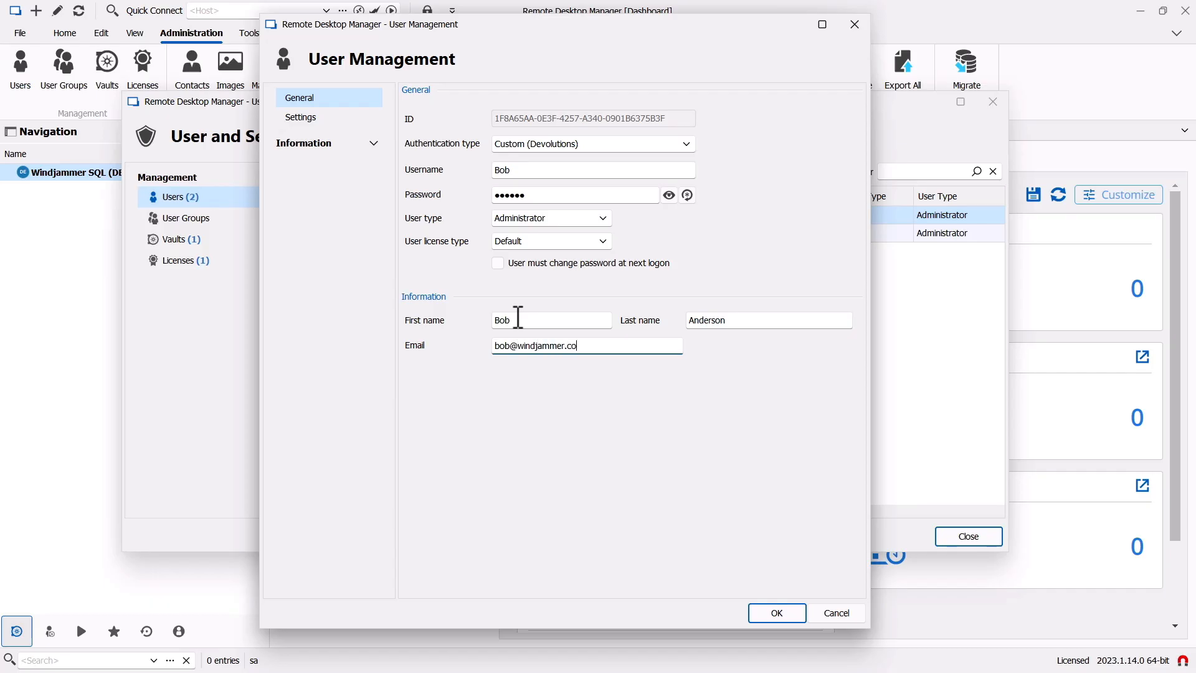
pyautogui.click(775, 612)
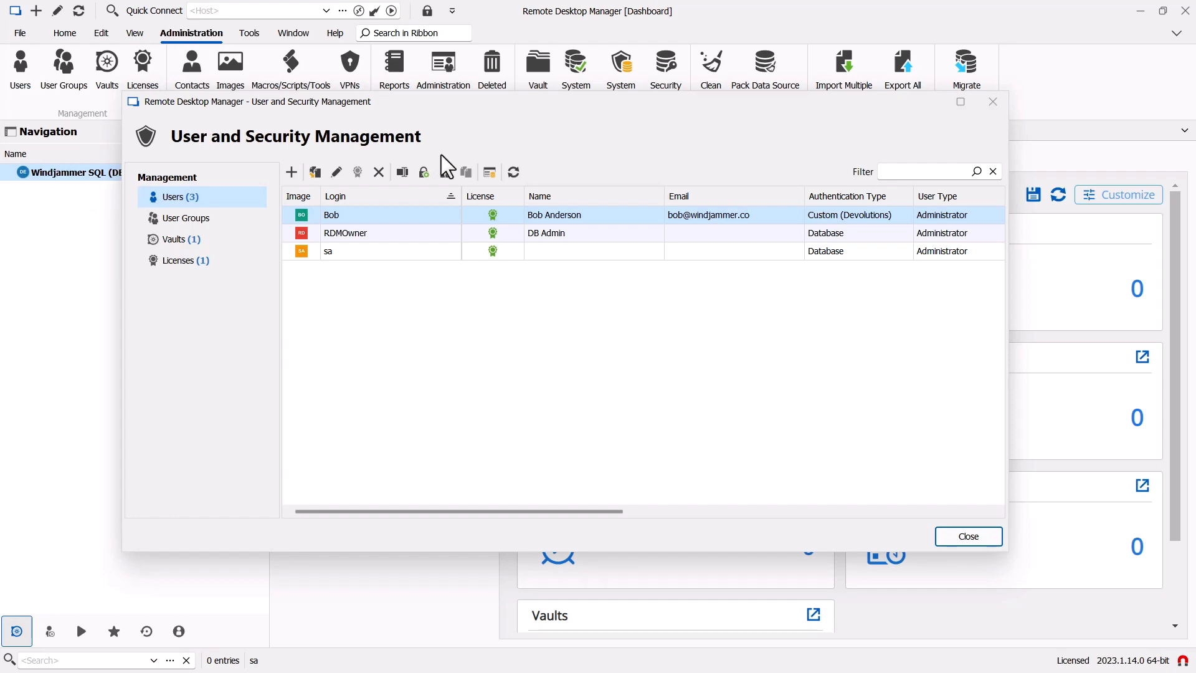
pyautogui.click(973, 540)
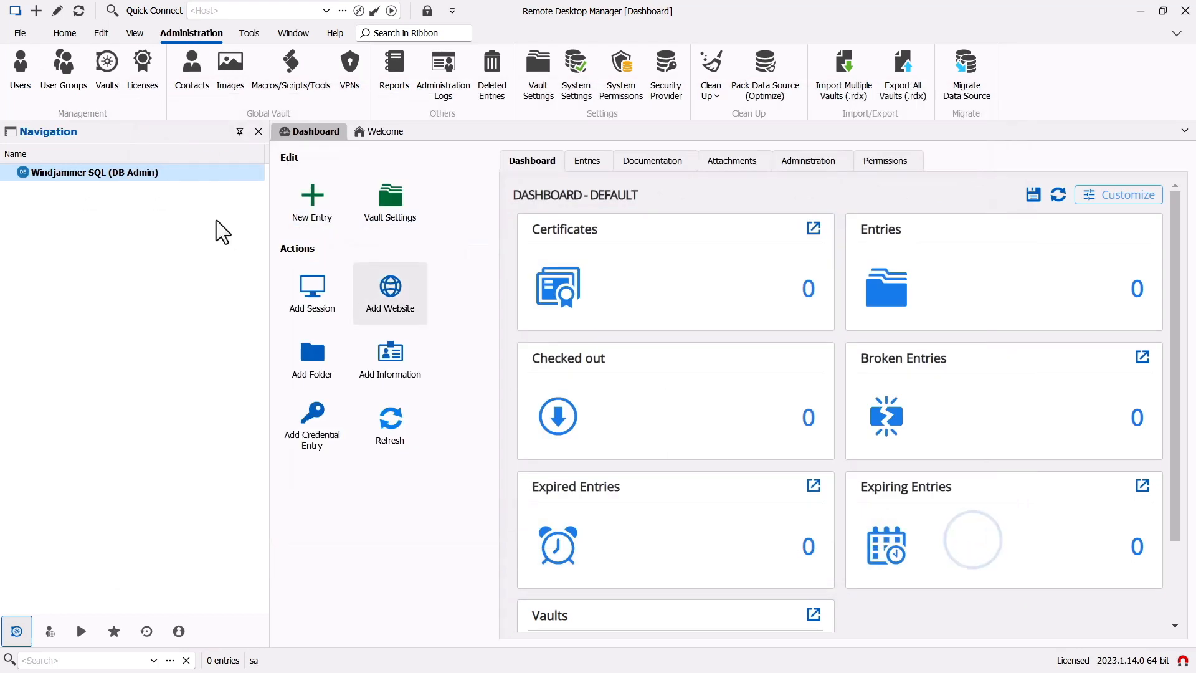
# - Rename the SQL data source to Windjammer SQL, clear its saved credentials, and choose Custom login
pyautogui.click(20, 33)
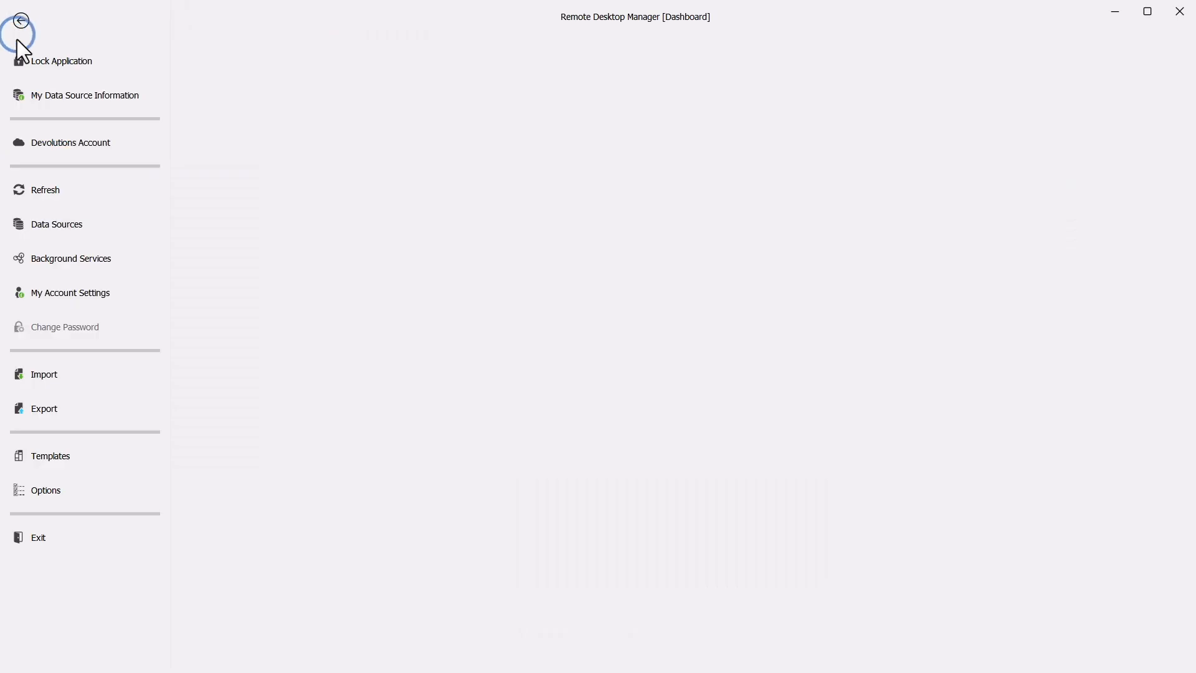
pyautogui.click(63, 224)
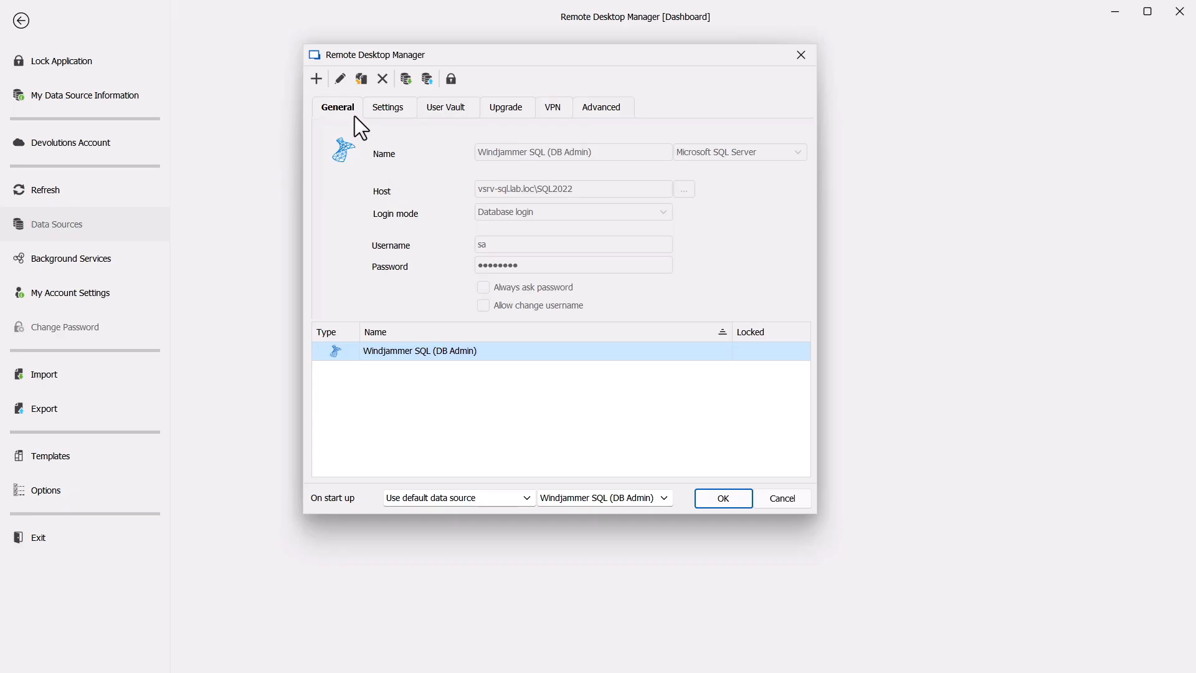
pyautogui.click(340, 79)
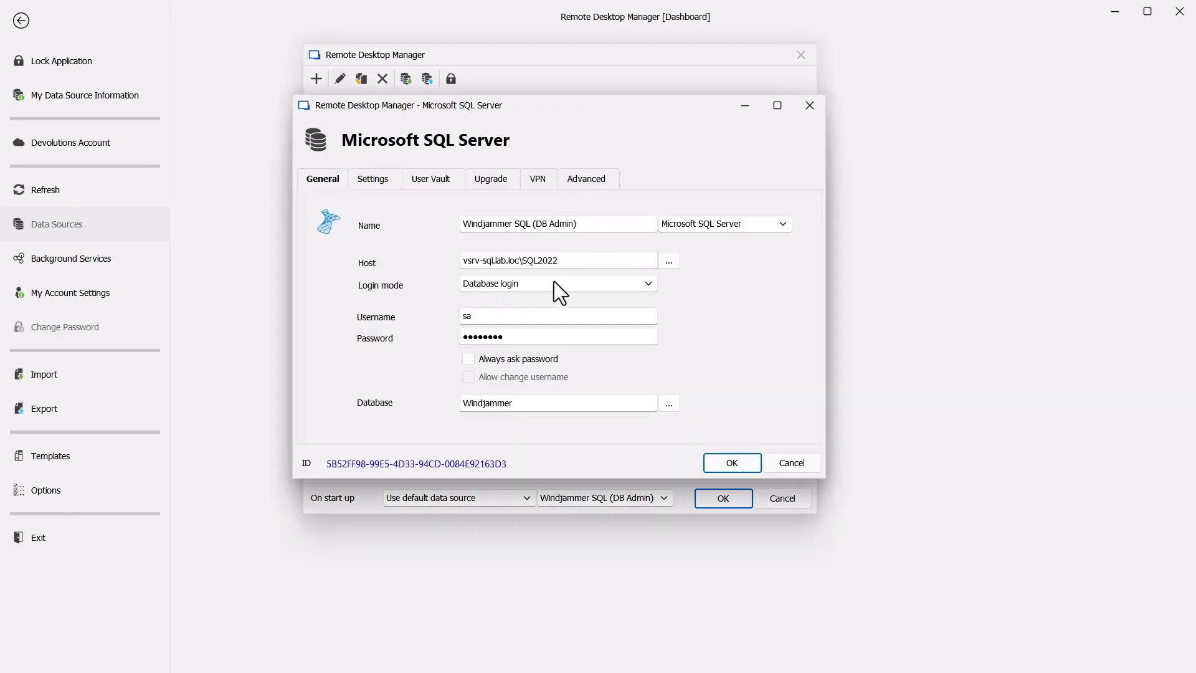
pyautogui.click(533, 224)
pyautogui.press('BackSpace')
pyautogui.press('BackSpace')
pyautogui.press('BackSpace')
pyautogui.press('BackSpace')
pyautogui.press('BackSpace')
pyautogui.press('BackSpace')
pyautogui.press('BackSpace')
pyautogui.press('BackSpace')
pyautogui.press('BackSpace')
pyautogui.press('BackSpace')
pyautogui.press('BackSpace')
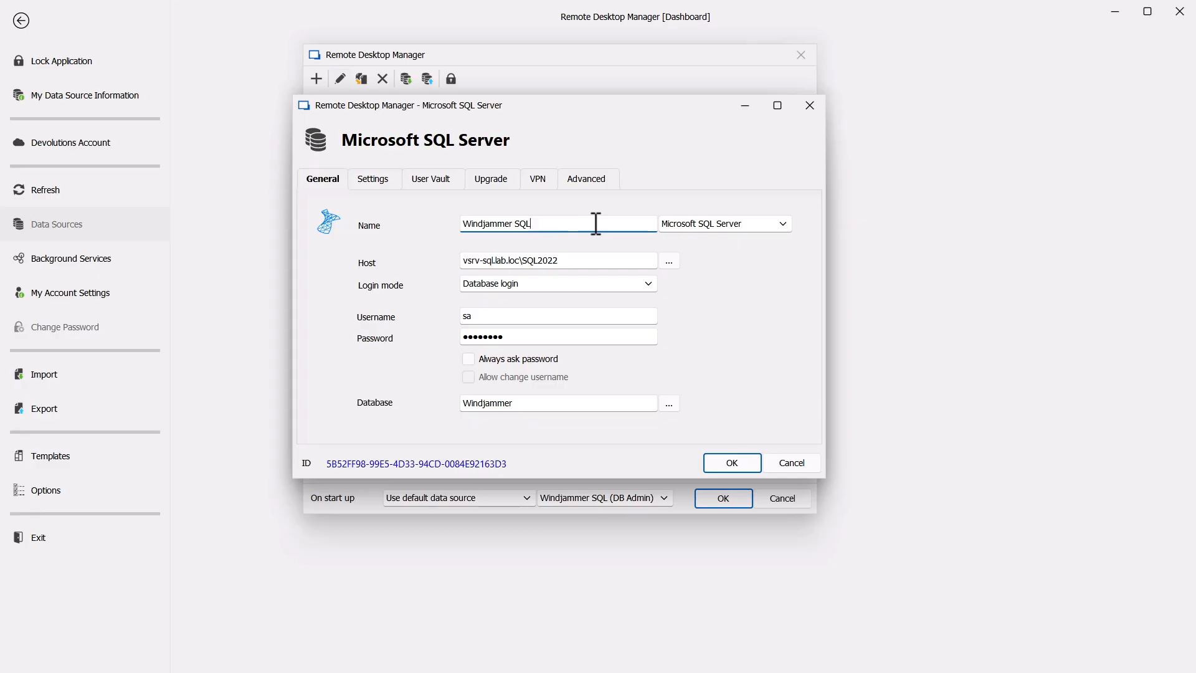
pyautogui.click(545, 319)
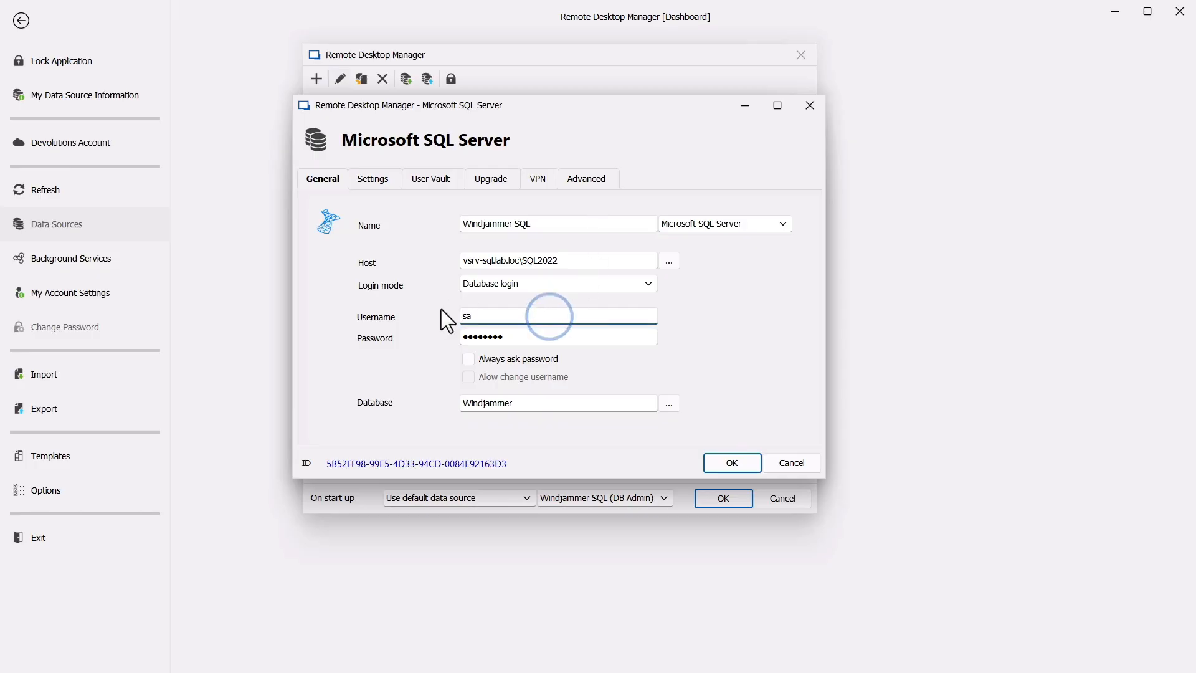
pyautogui.press('BackSpace')
pyautogui.press('BackSpace')
pyautogui.click(518, 334)
pyautogui.press('BackSpace')
pyautogui.press('BackSpace')
pyautogui.press('BackSpace')
pyautogui.press('BackSpace')
pyautogui.press('BackSpace')
pyautogui.press('BackSpace')
pyautogui.press('BackSpace')
pyautogui.press('BackSpace')
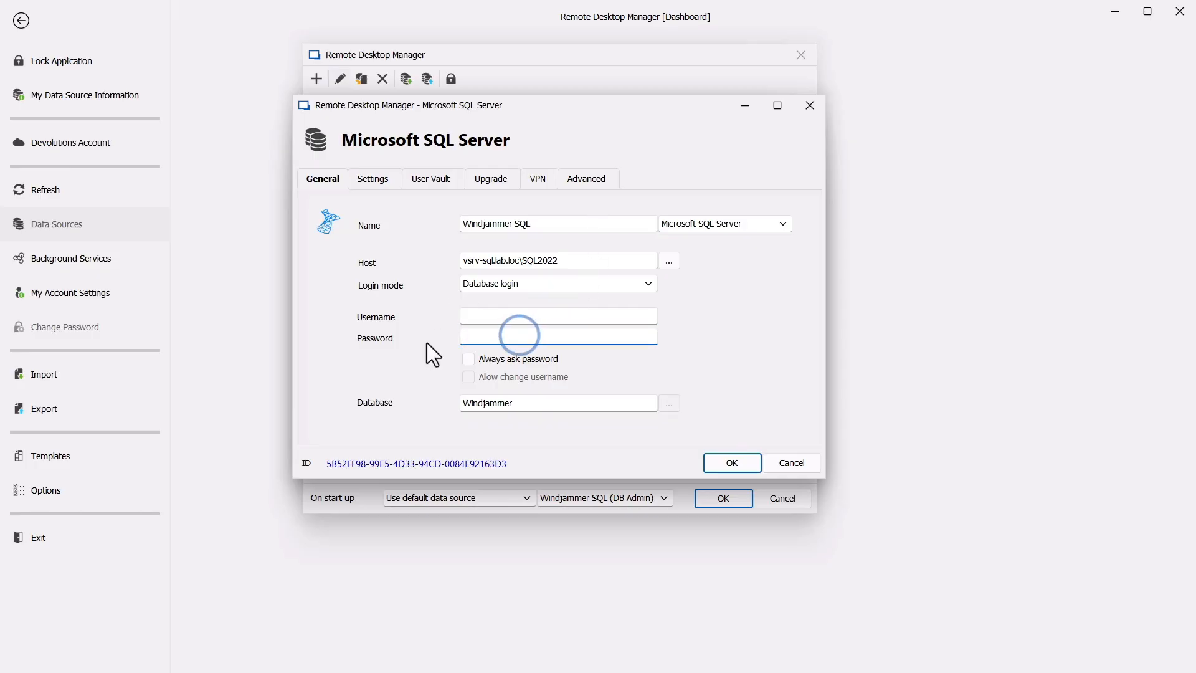
pyautogui.click(564, 285)
pyautogui.click(525, 345)
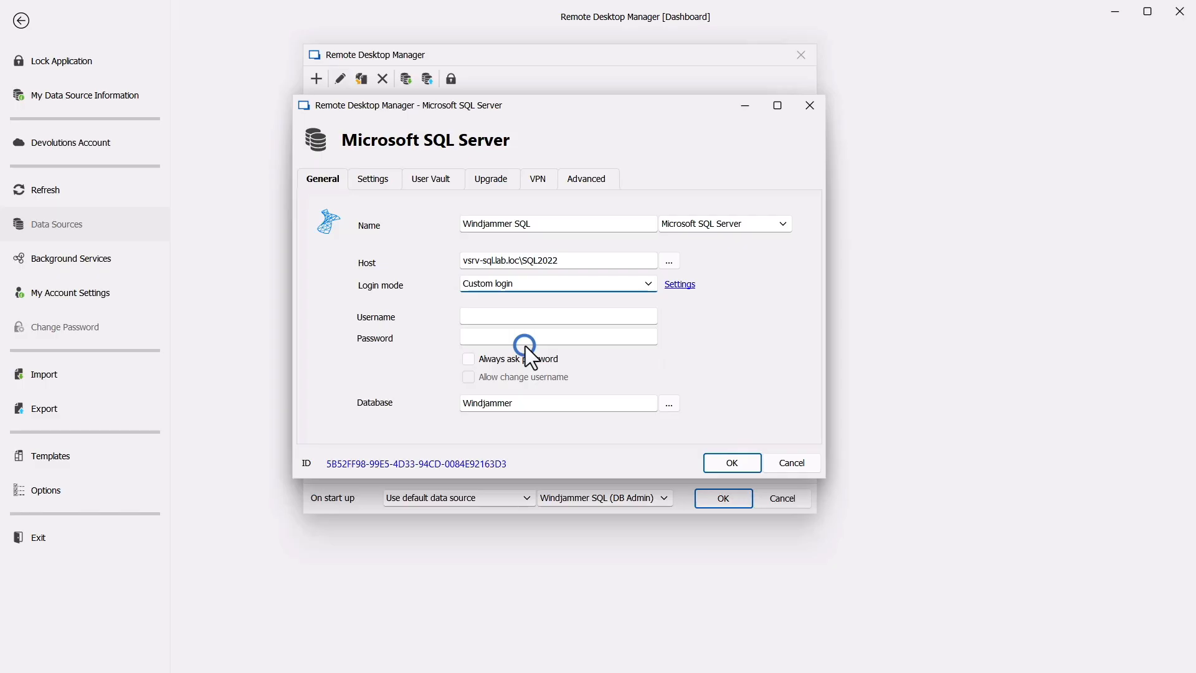
# - Connect with the RDMOwner database credentials, save the data source, and reopen the Users list
pyautogui.click(678, 285)
pyautogui.click(498, 284)
pyautogui.write('RDMOwner')
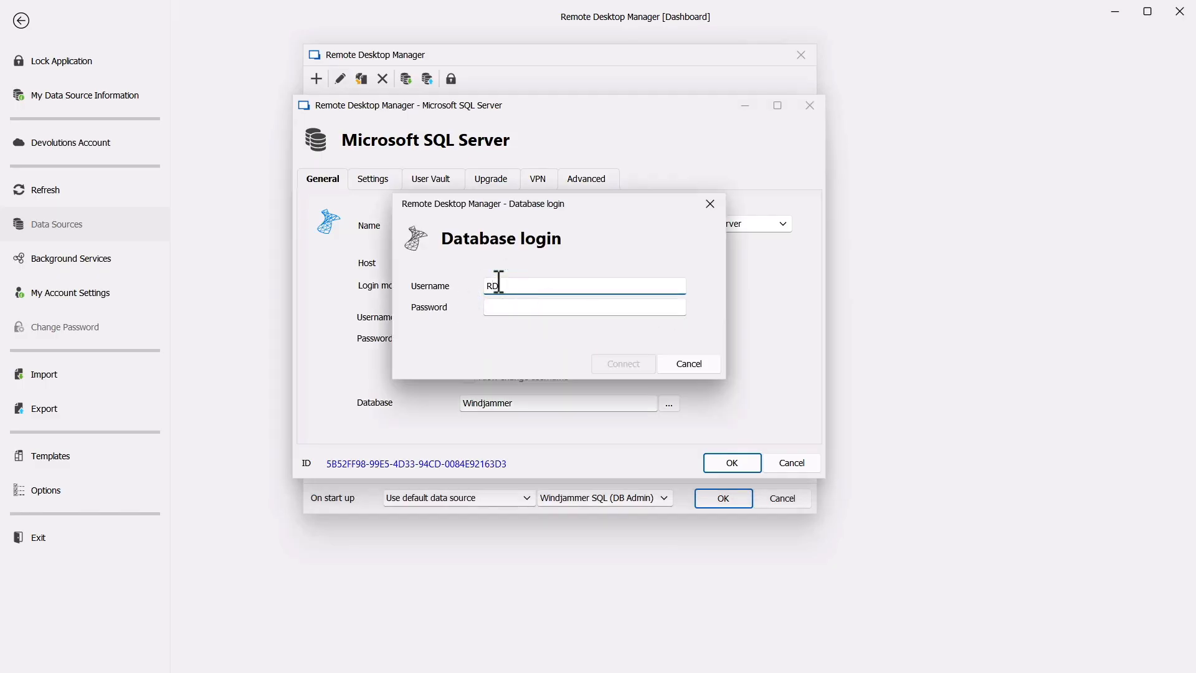
pyautogui.click(516, 306)
pyautogui.write('**********')
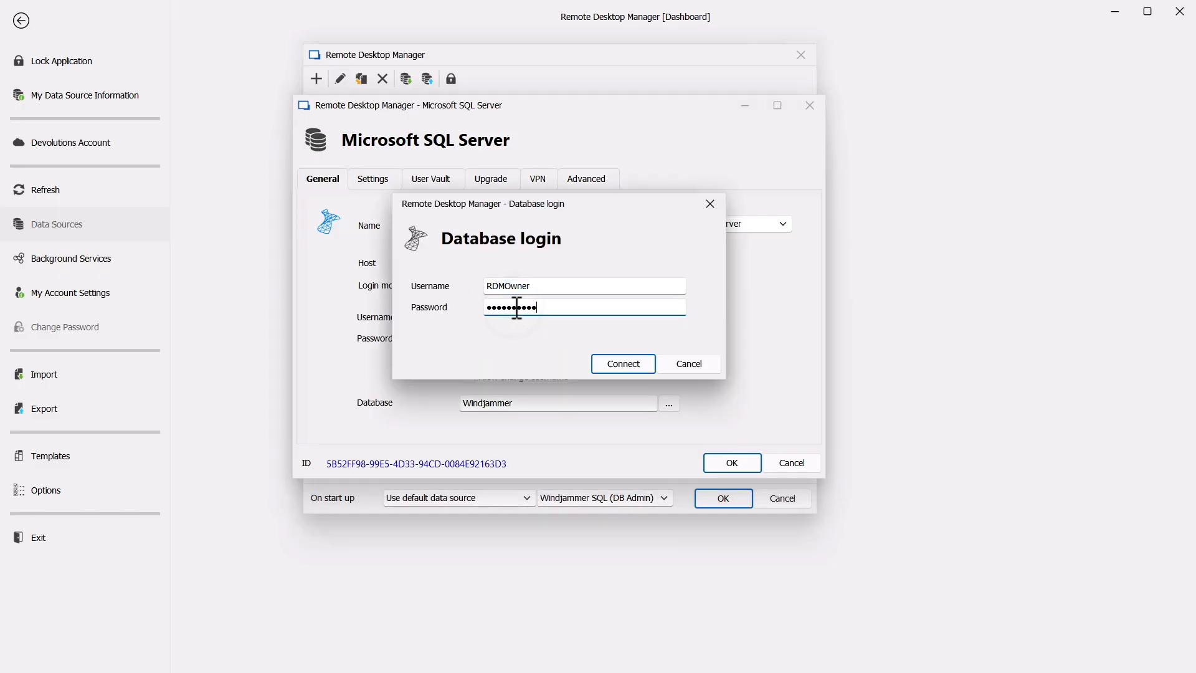
pyautogui.click(621, 364)
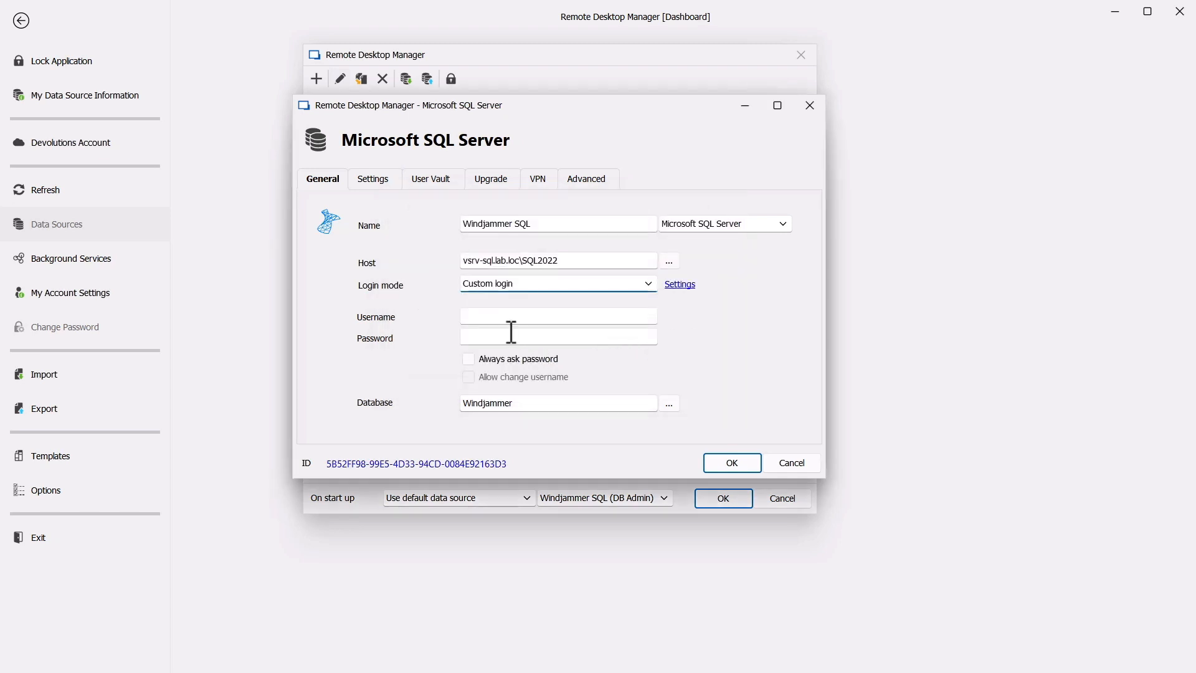
pyautogui.click(491, 311)
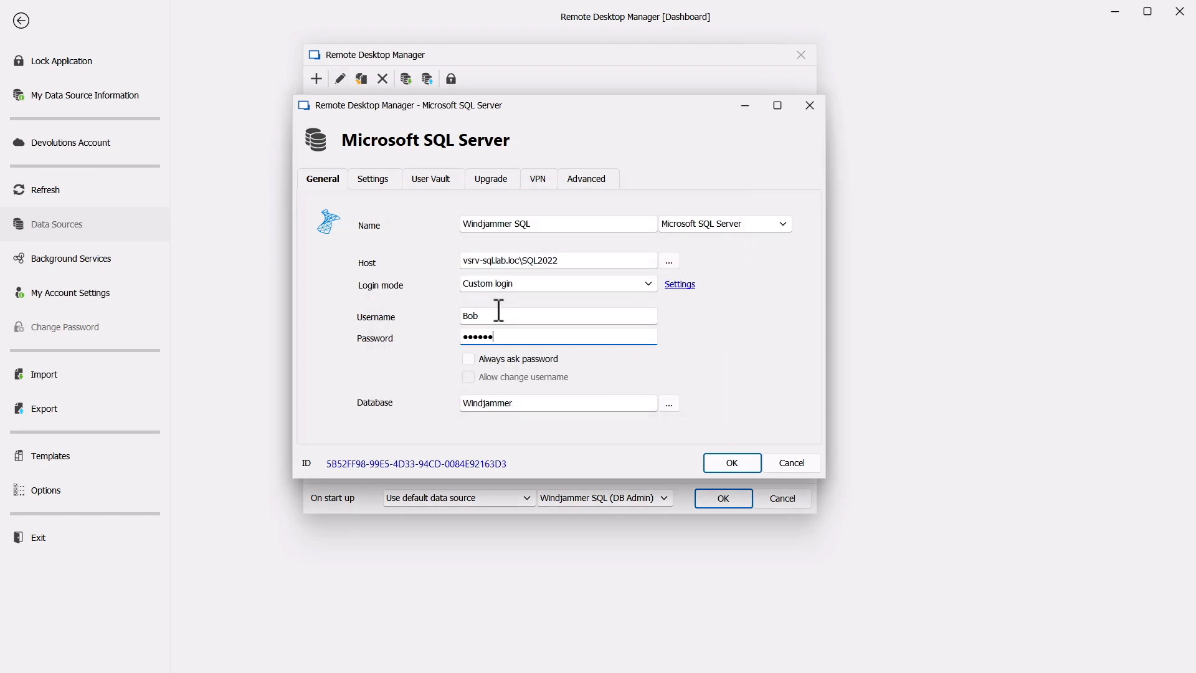
pyautogui.click(721, 466)
pyautogui.click(730, 495)
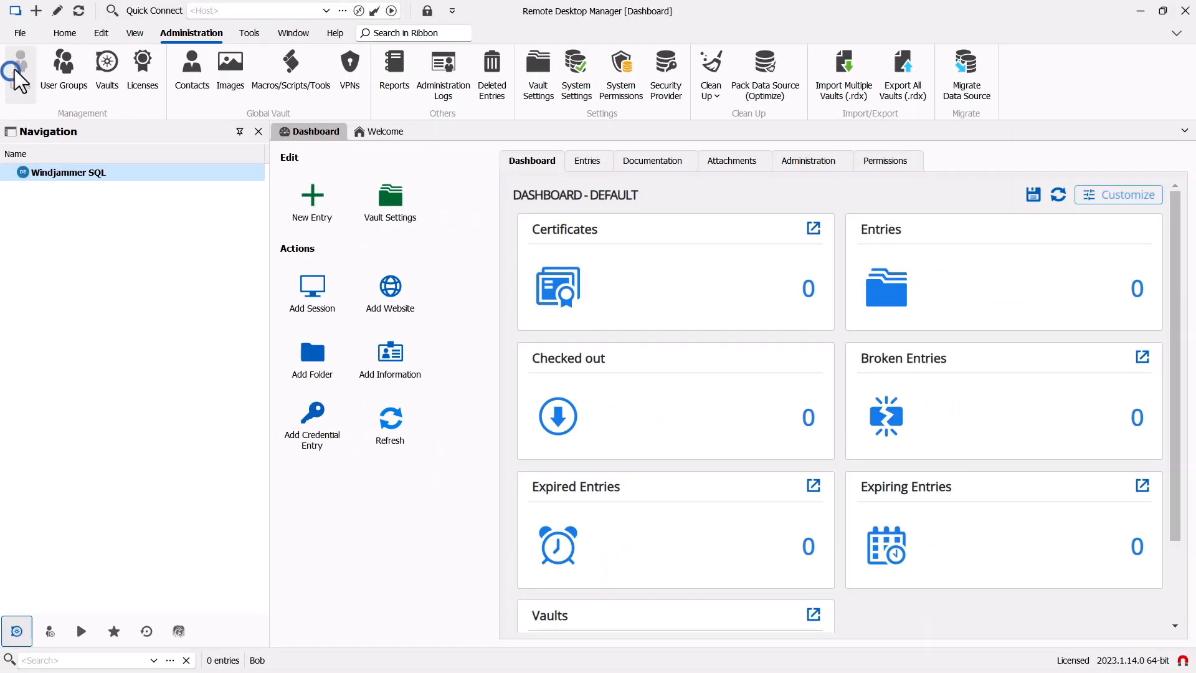
pyautogui.click(19, 70)
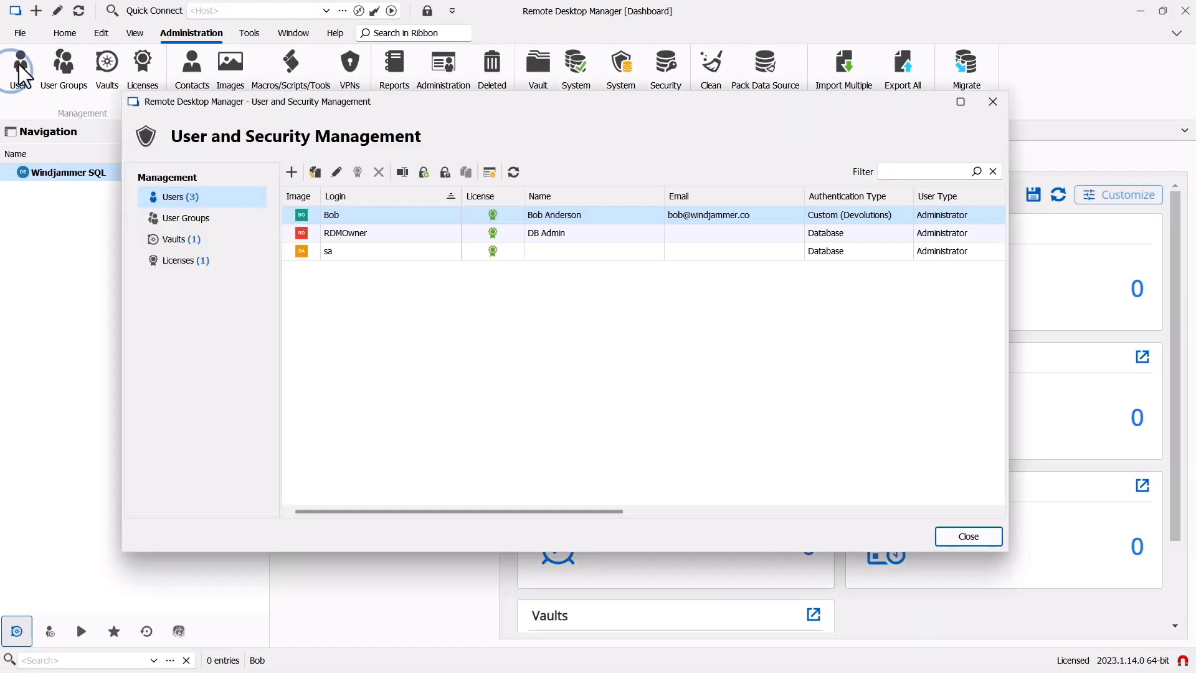
pyautogui.click(357, 253)
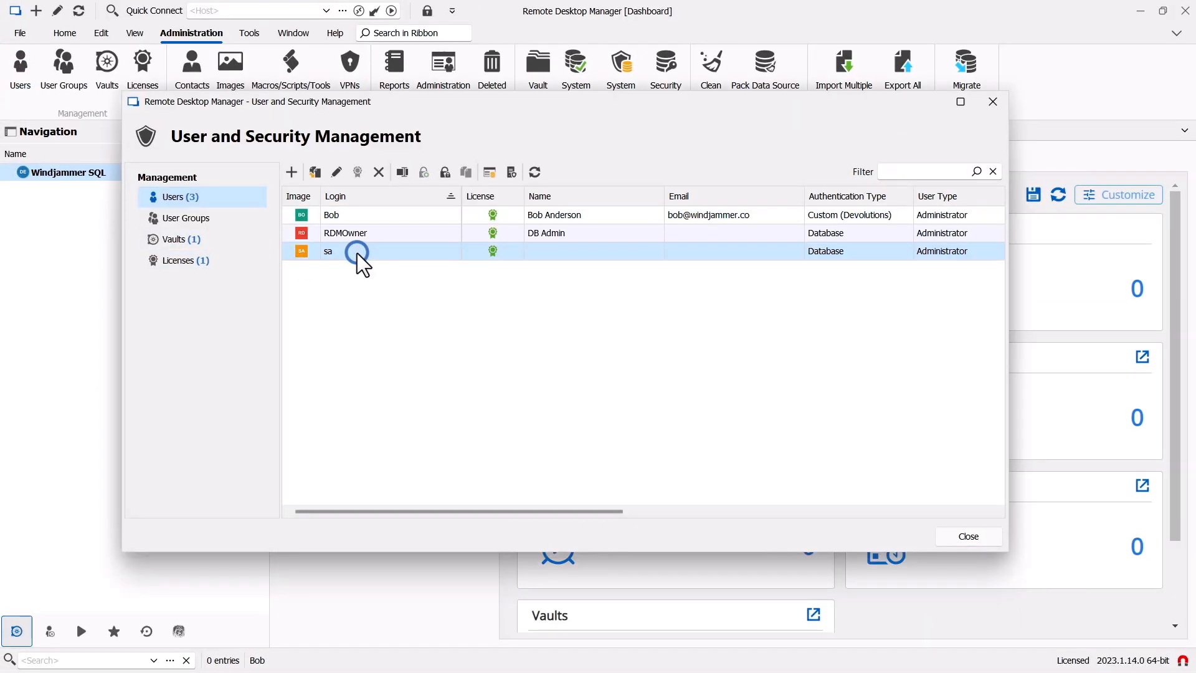
# - Delete the sa user and verify the Team - Perpetual license's assigned users
pyautogui.click(378, 172)
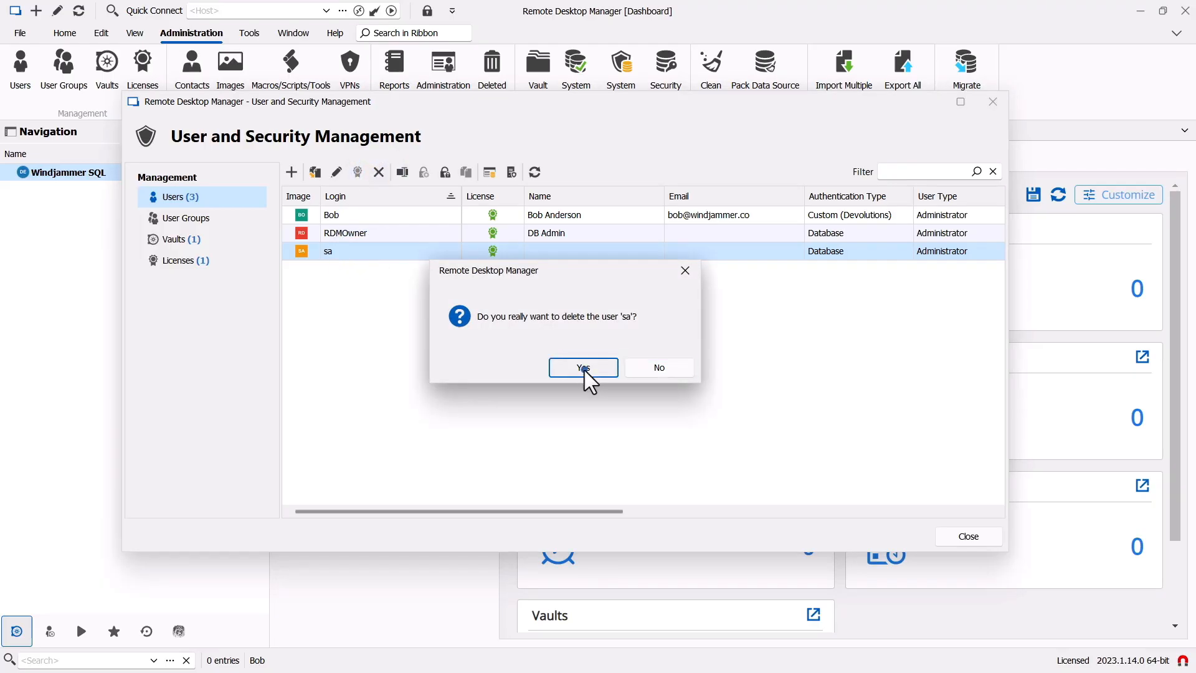
pyautogui.click(583, 369)
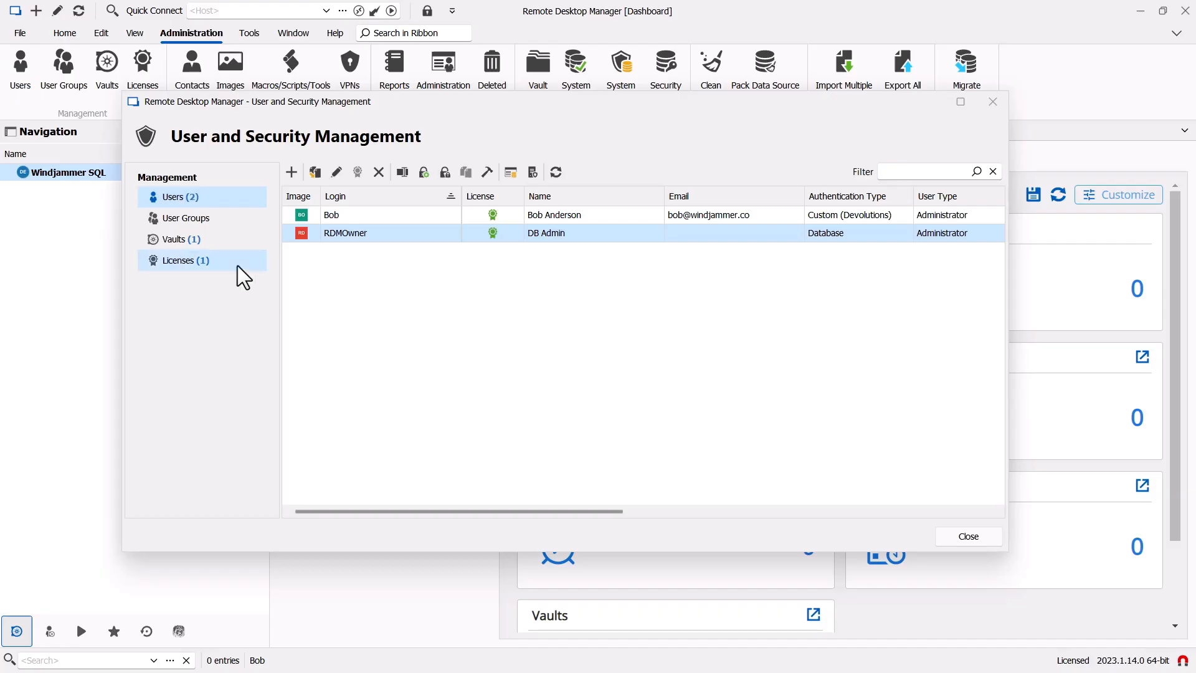
pyautogui.click(198, 262)
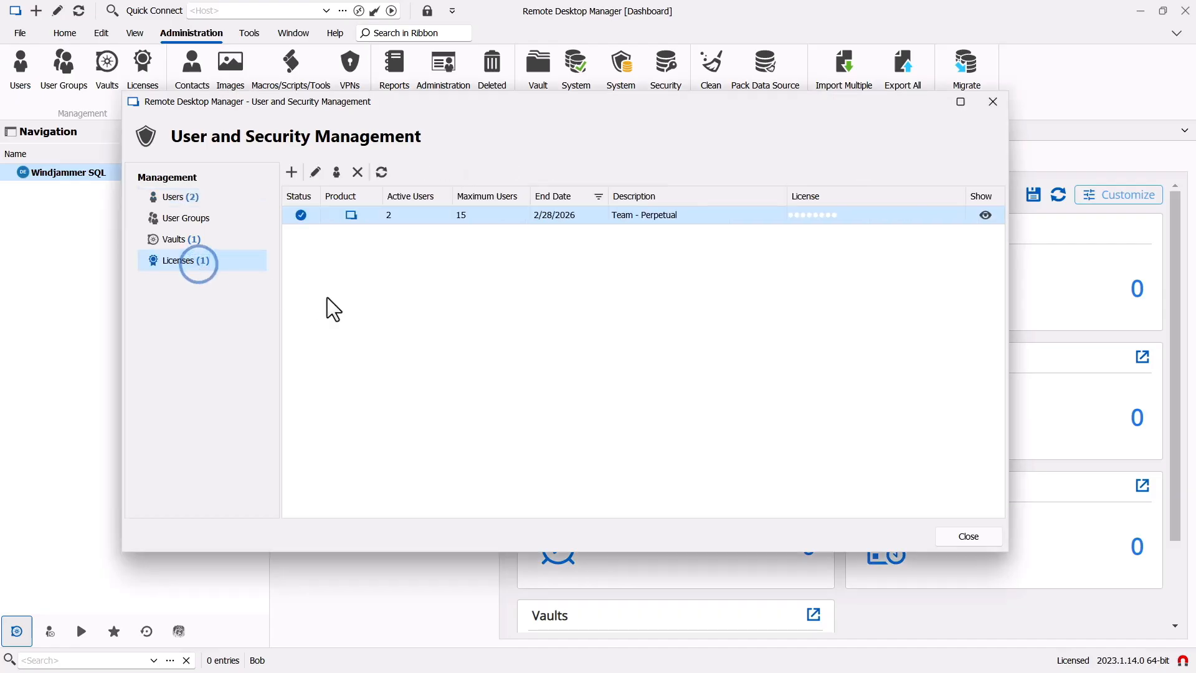
pyautogui.click(336, 173)
pyautogui.click(799, 227)
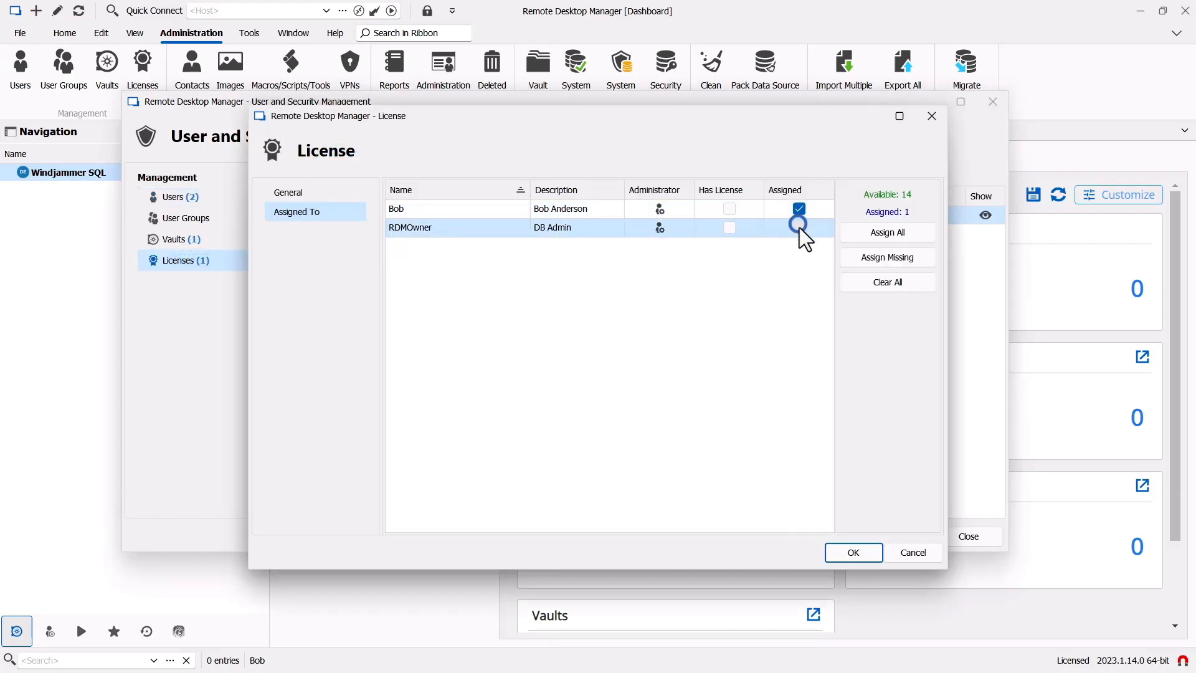
pyautogui.click(851, 549)
pyautogui.click(169, 201)
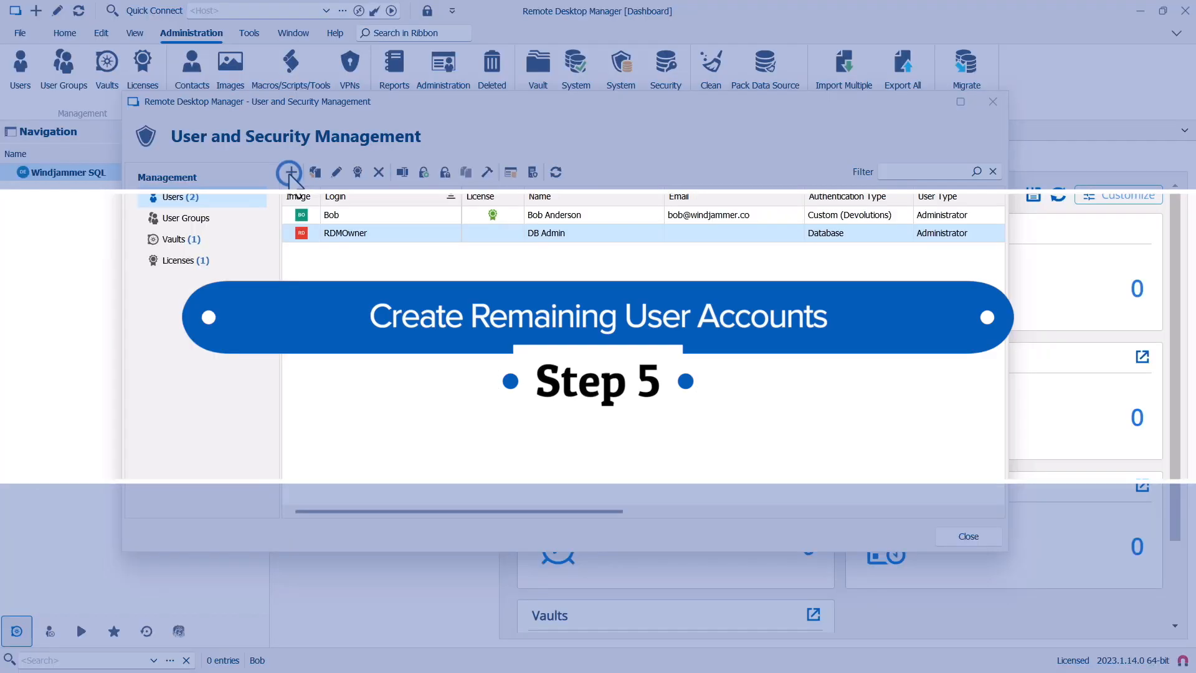
# - Add a Custom (Devolutions) Administrator user who must change the password at next logon
pyautogui.click(288, 168)
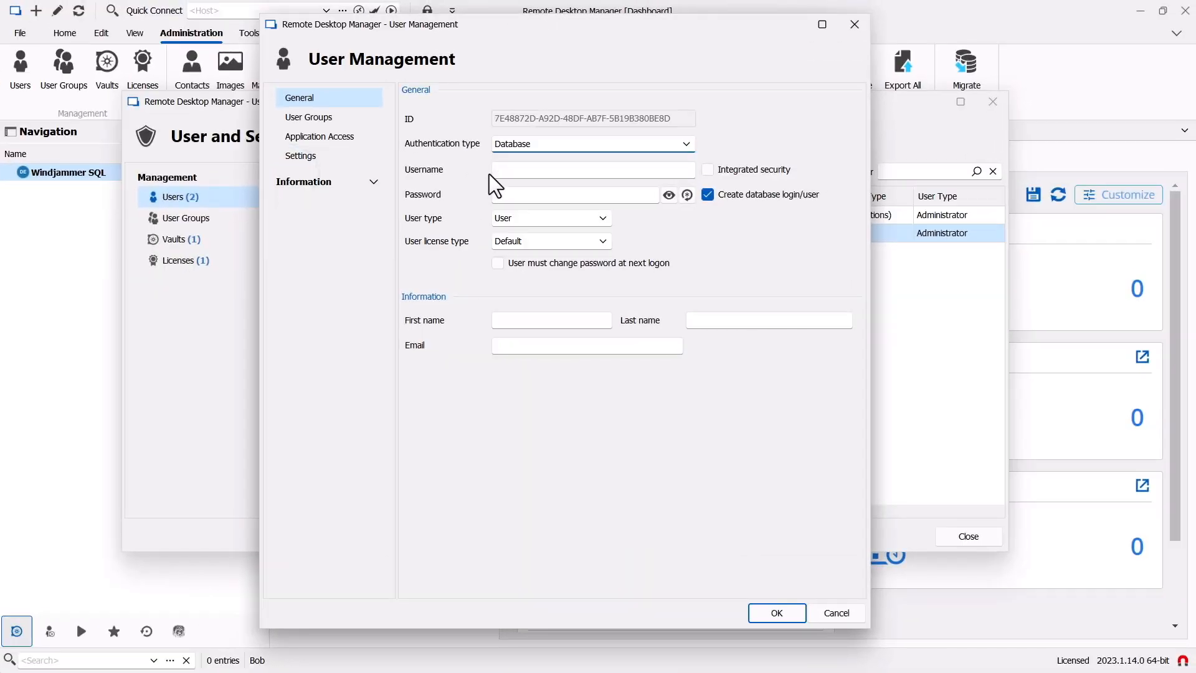
pyautogui.click(540, 140)
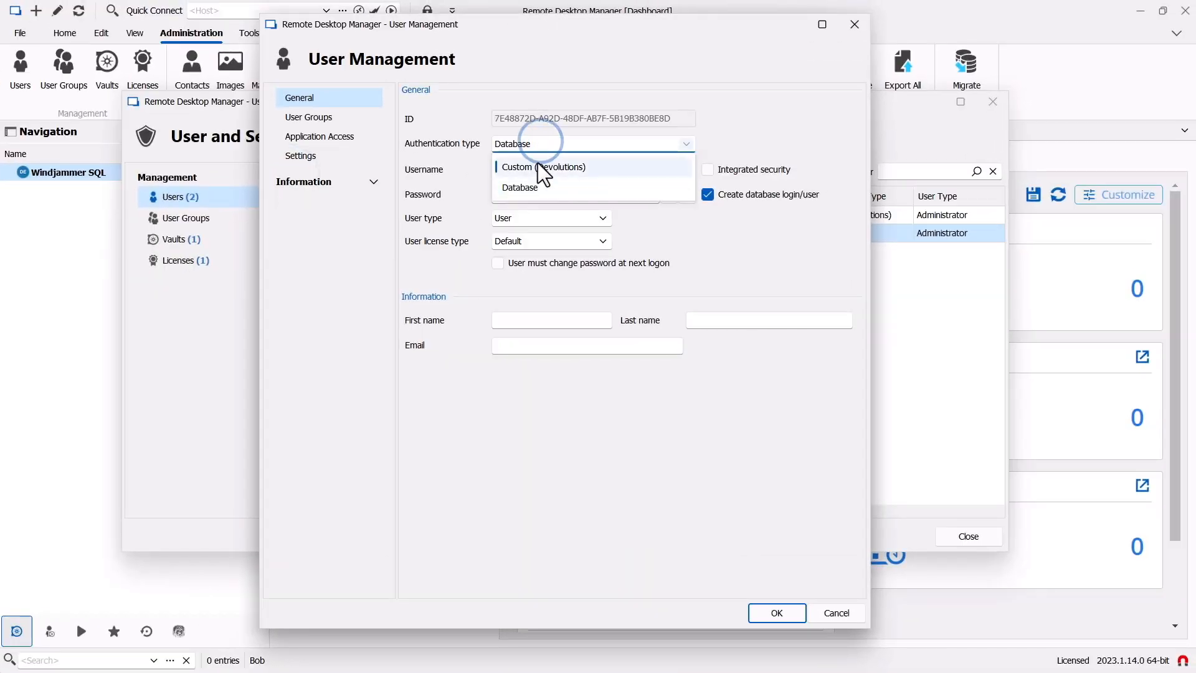
pyautogui.click(537, 164)
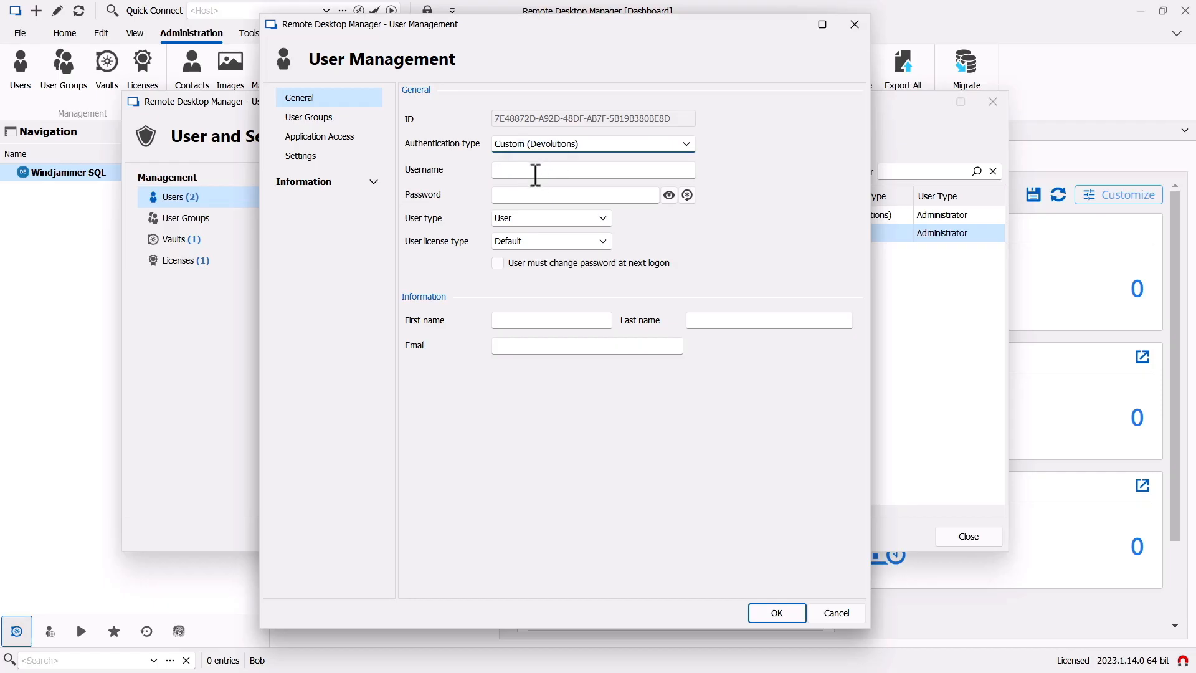
pyautogui.click(532, 171)
pyautogui.write('M')
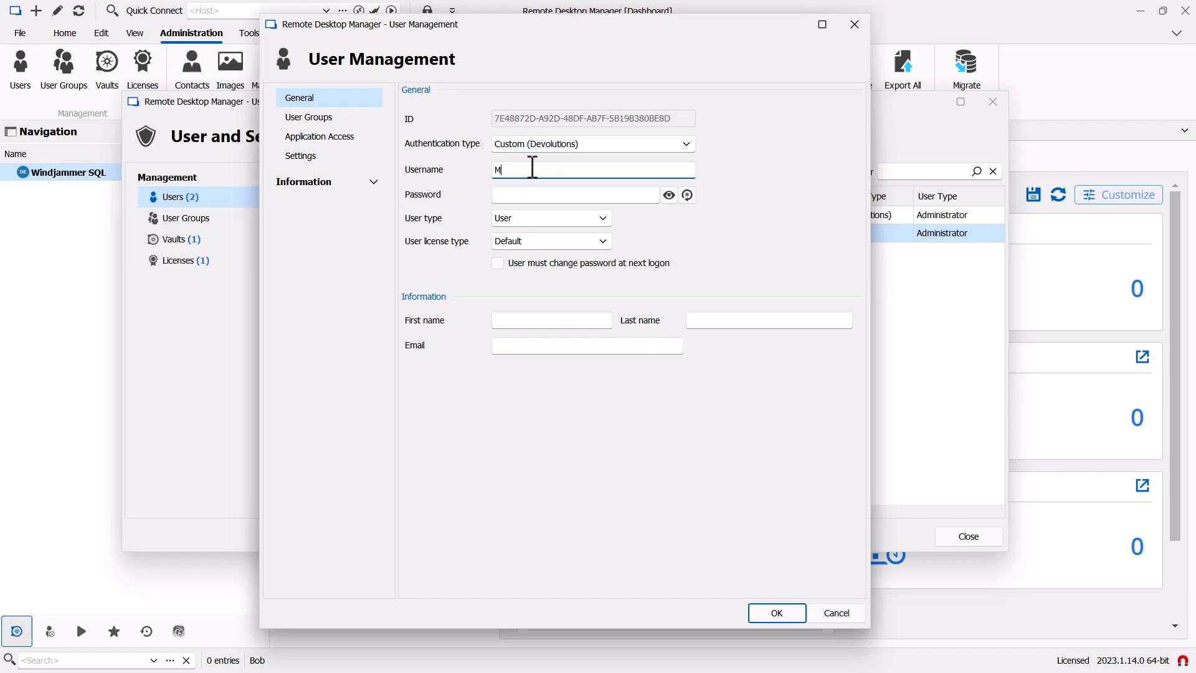
pyautogui.write('aurice')
pyautogui.press('Tab')
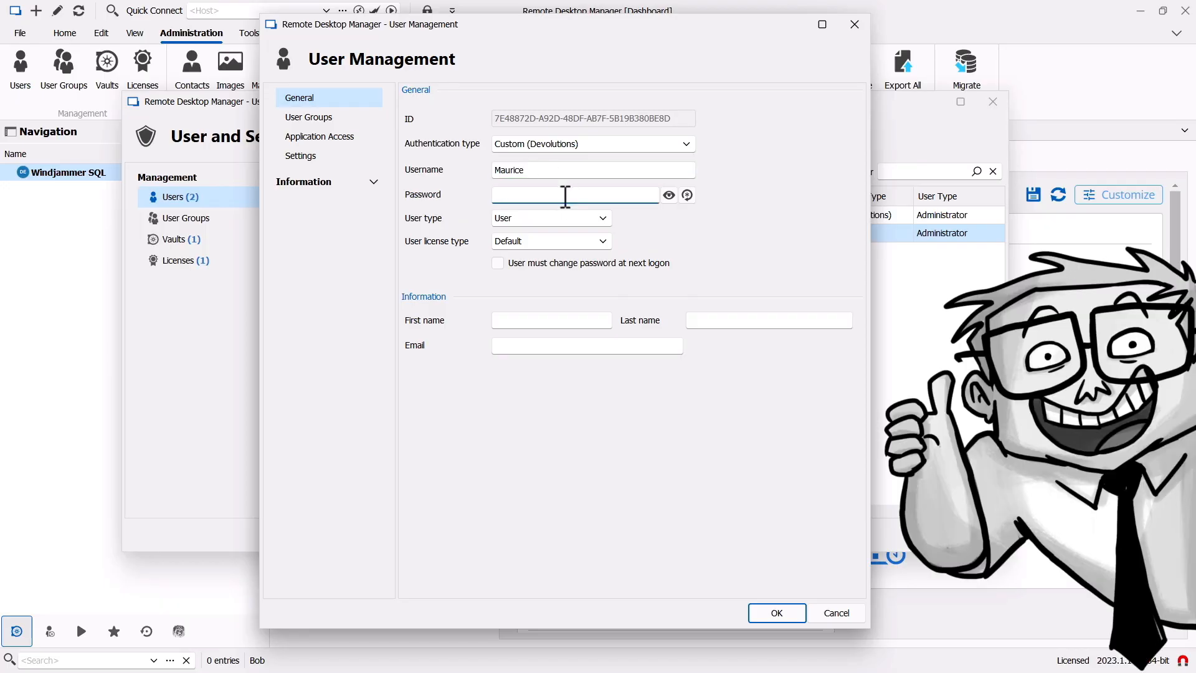
pyautogui.write('••••••')
pyautogui.click(518, 221)
pyautogui.click(517, 241)
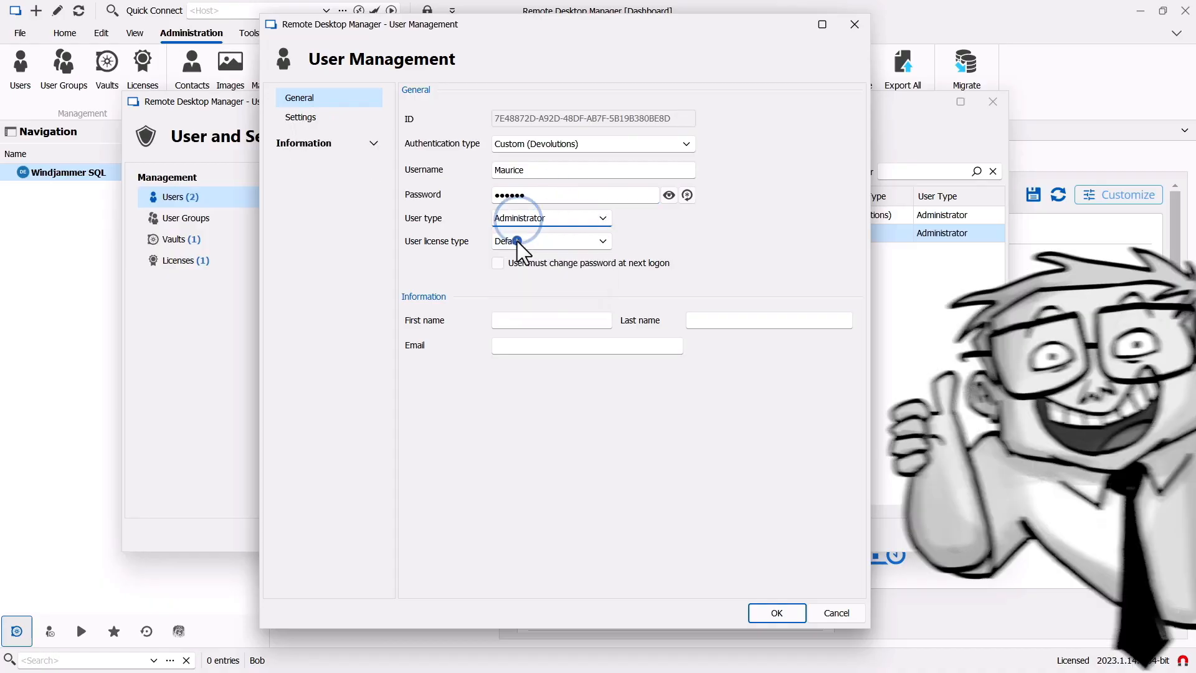
pyautogui.click(496, 263)
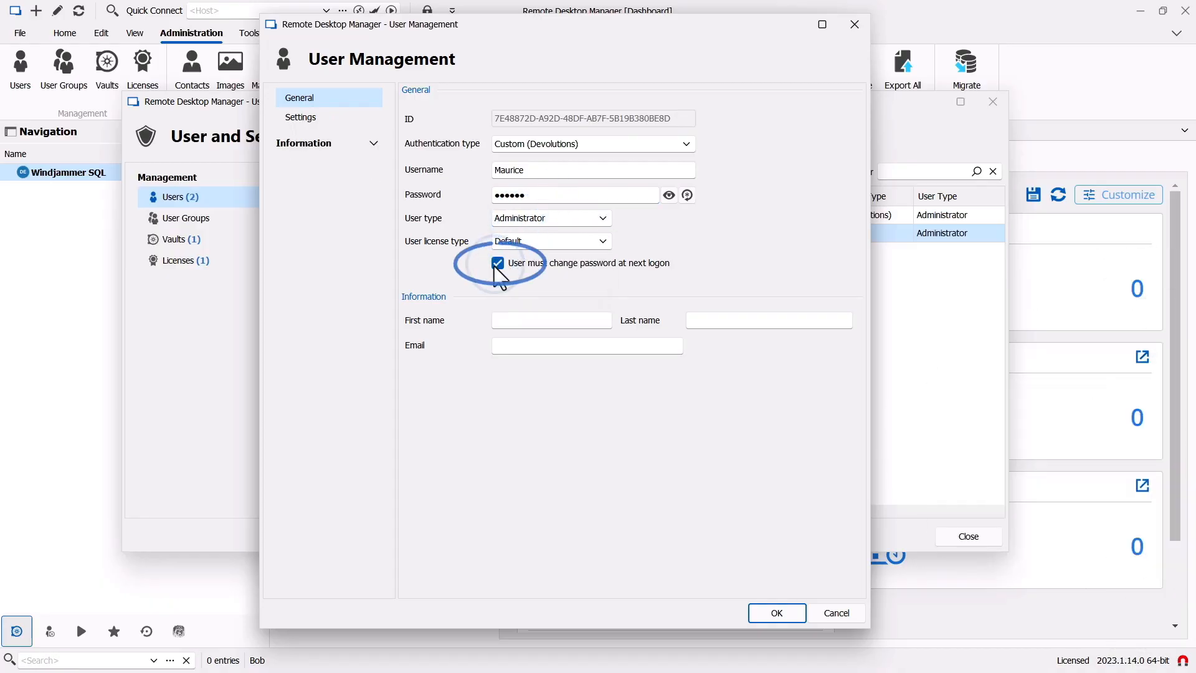
# - Enter the user's first name, last name and e-mail address, and save the account
pyautogui.click(525, 322)
pyautogui.write('Maurice')
pyautogui.press('Tab')
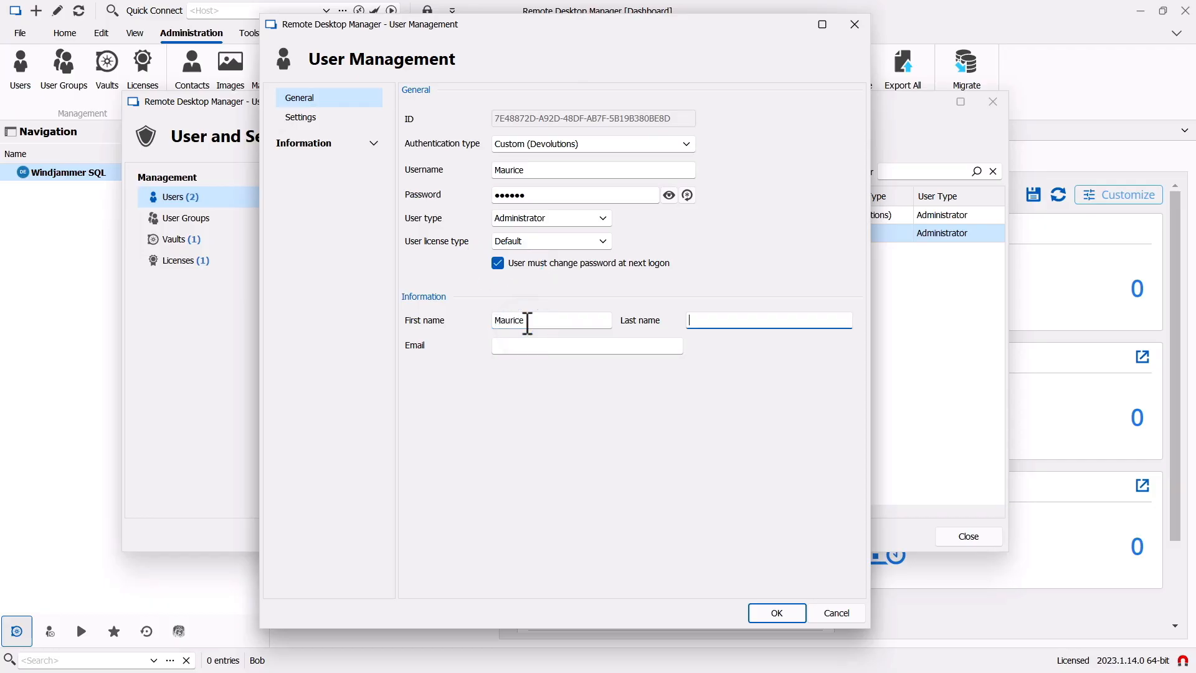
pyautogui.write('Moss')
pyautogui.press('Tab')
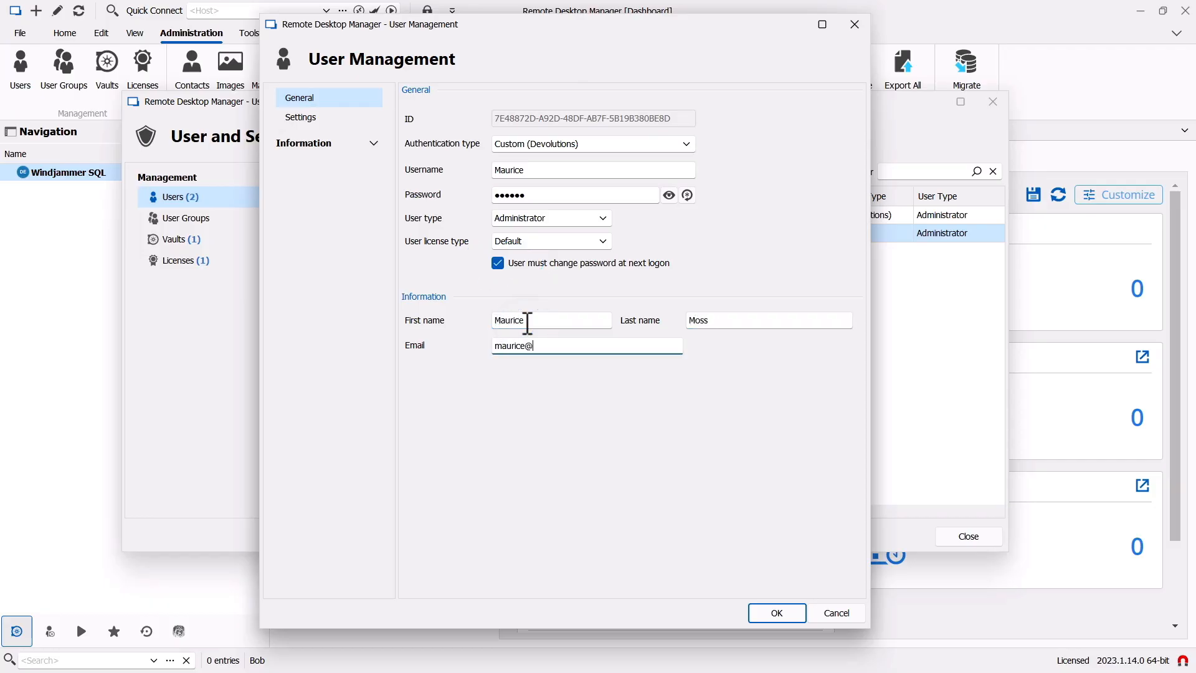
pyautogui.click(778, 613)
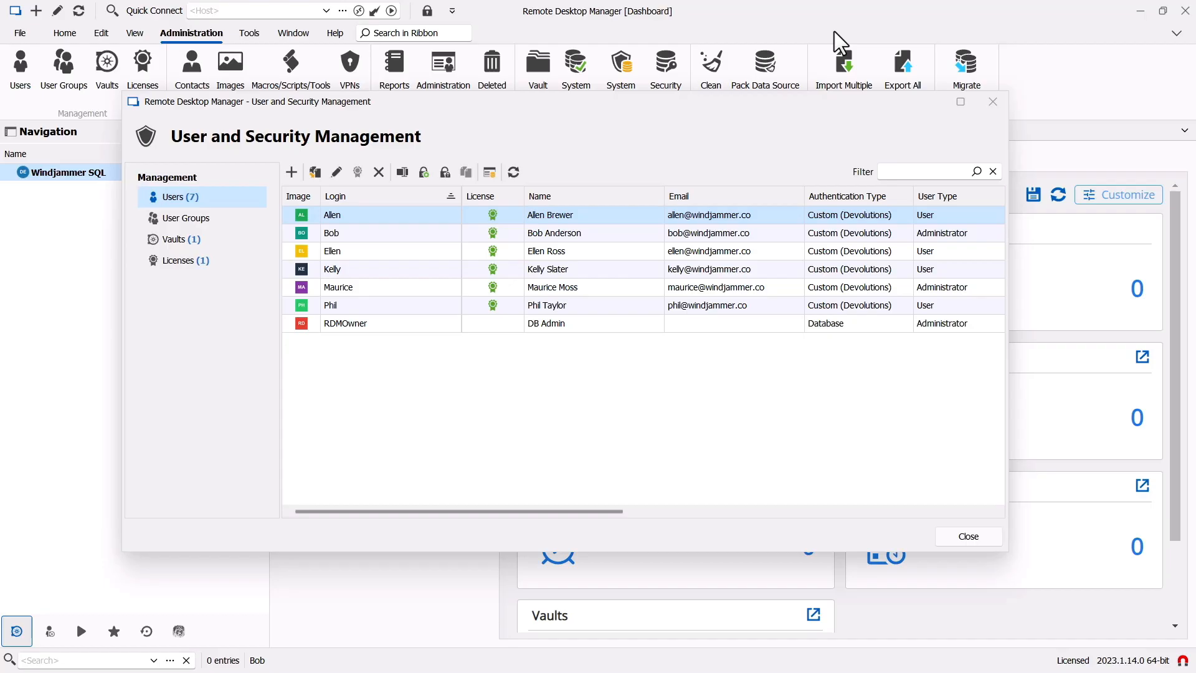
# - Create the Employees user group with description 'Windjammer Employees'
pyautogui.click(201, 223)
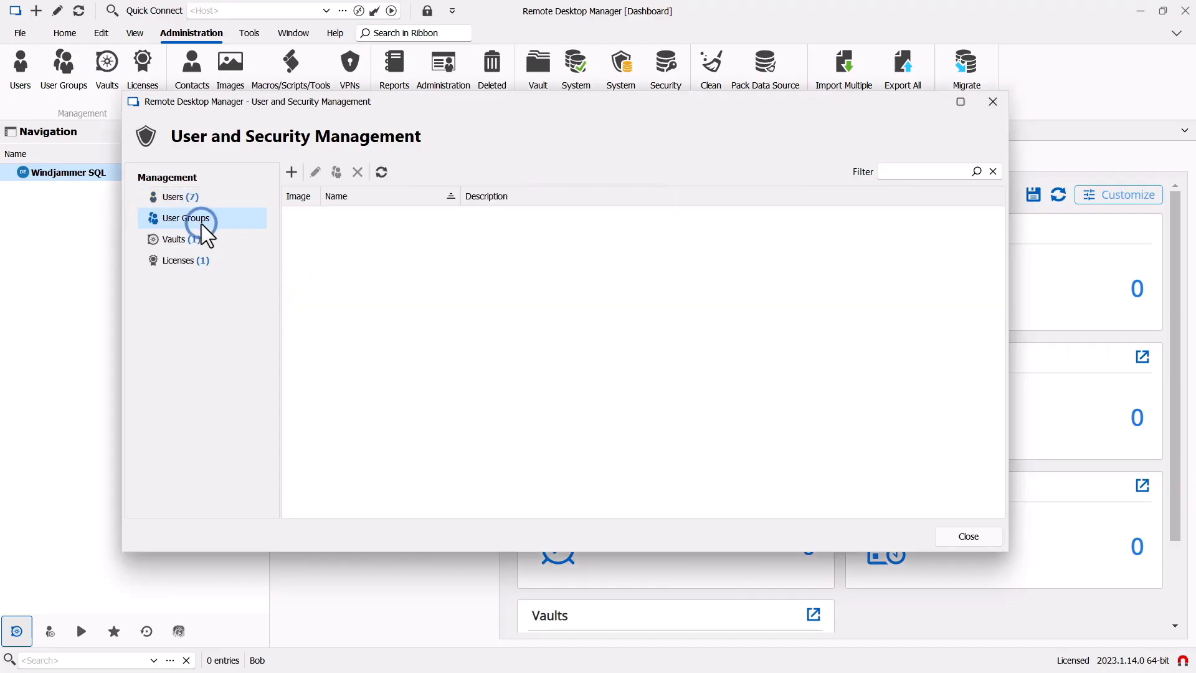
pyautogui.click(290, 171)
pyautogui.click(525, 209)
pyautogui.write('Employees')
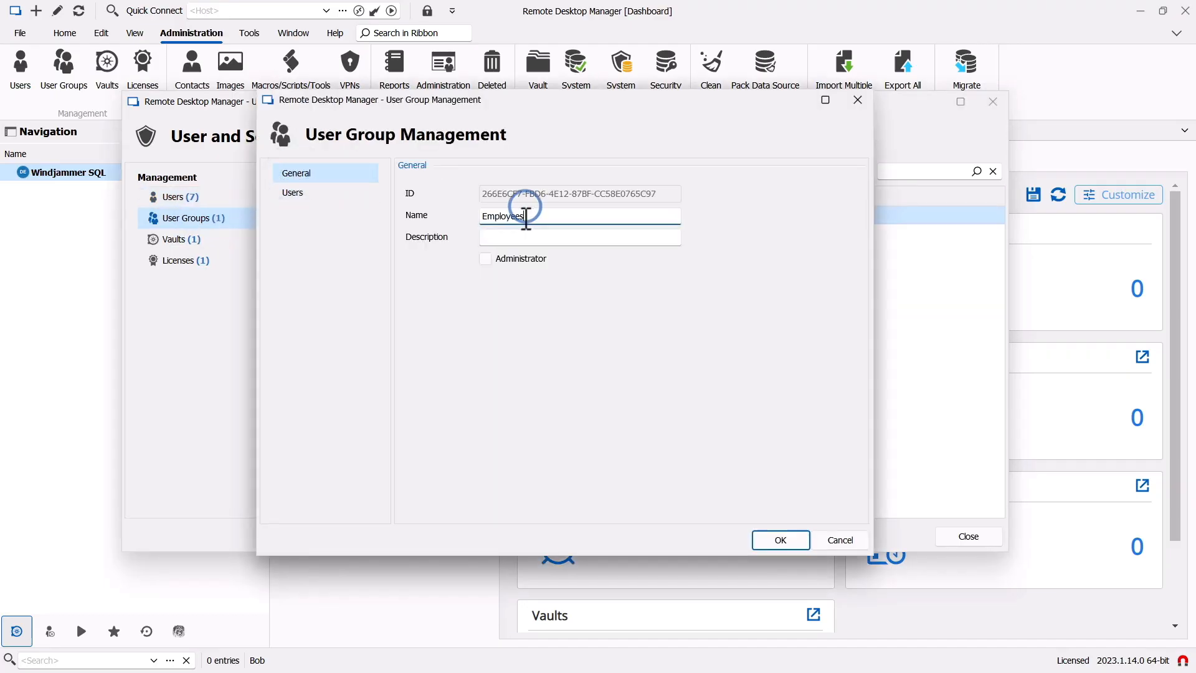
pyautogui.click(555, 239)
pyautogui.write('Windjammer Employees')
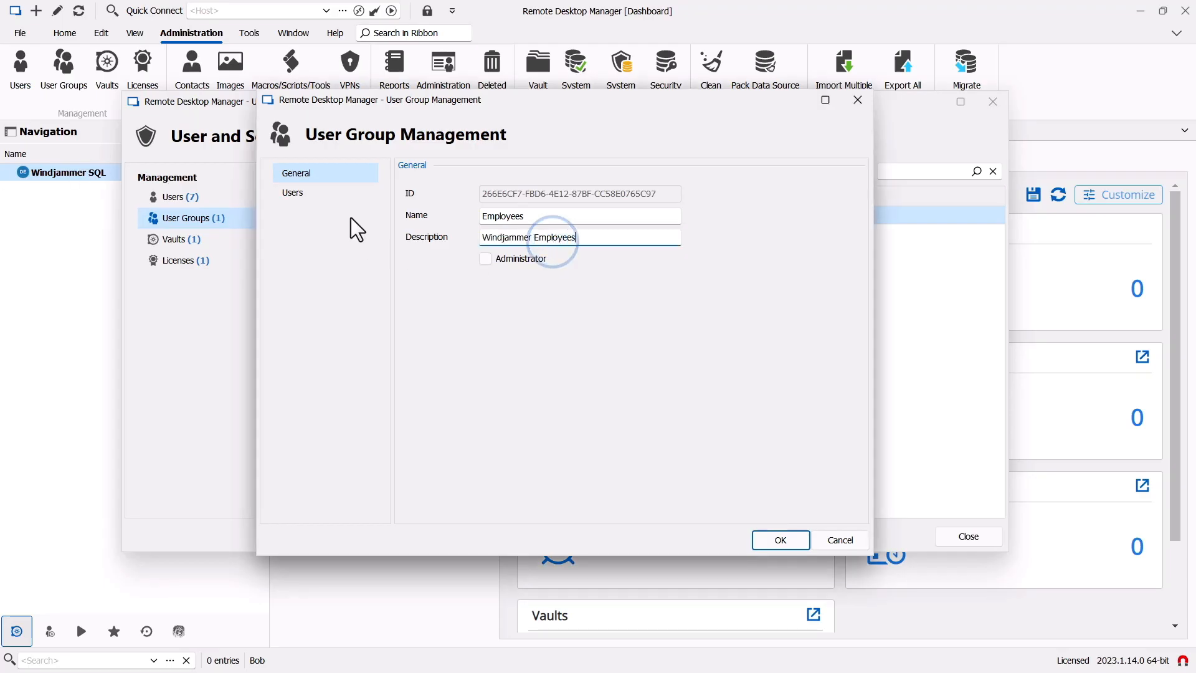
# - Add the first, third, fourth and sixth listed users to Employees and save the group
pyautogui.click(304, 195)
pyautogui.click(439, 205)
pyautogui.click(439, 244)
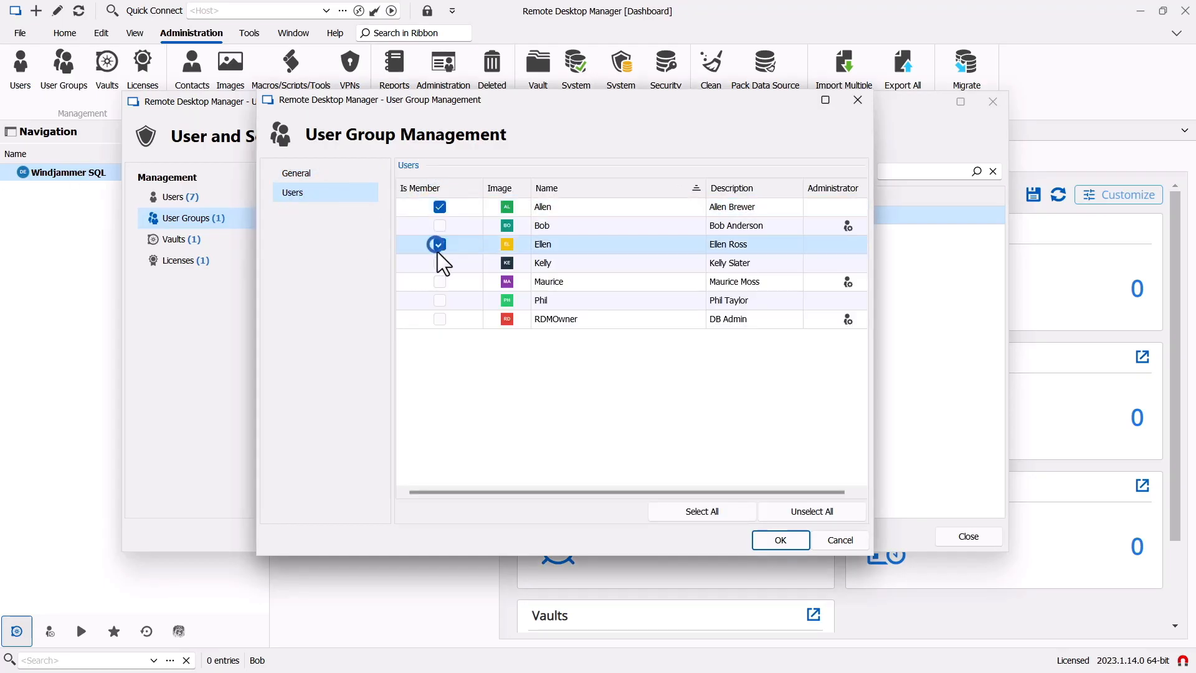
pyautogui.click(439, 262)
pyautogui.click(439, 300)
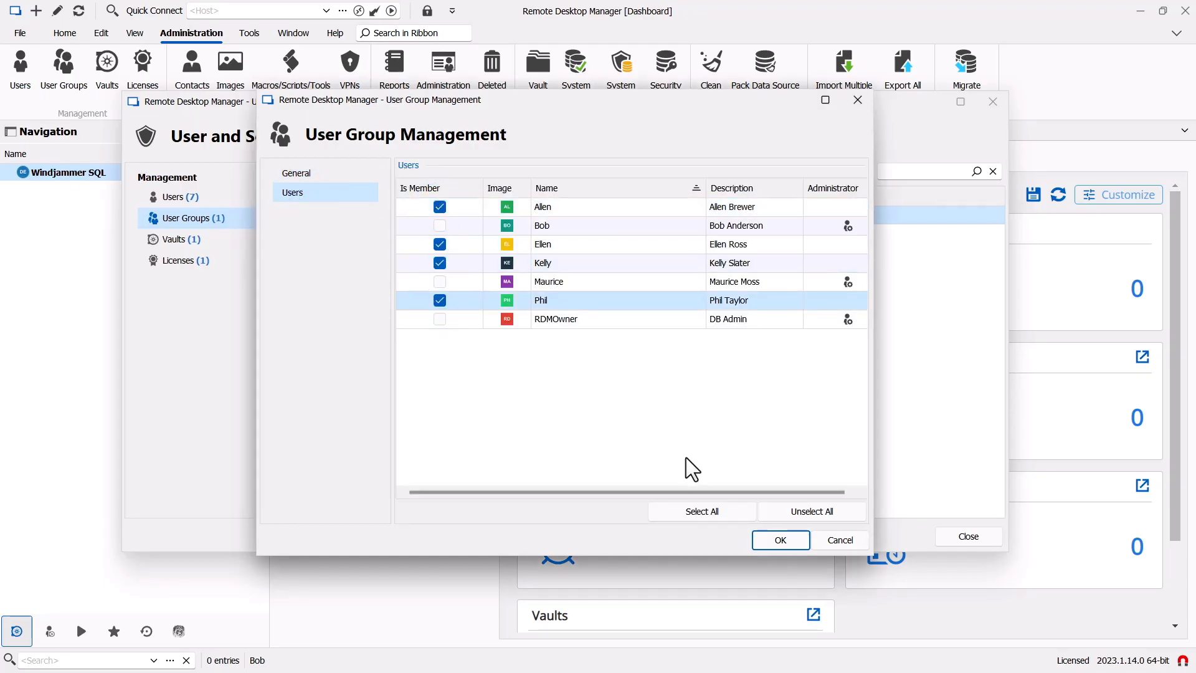
pyautogui.click(788, 543)
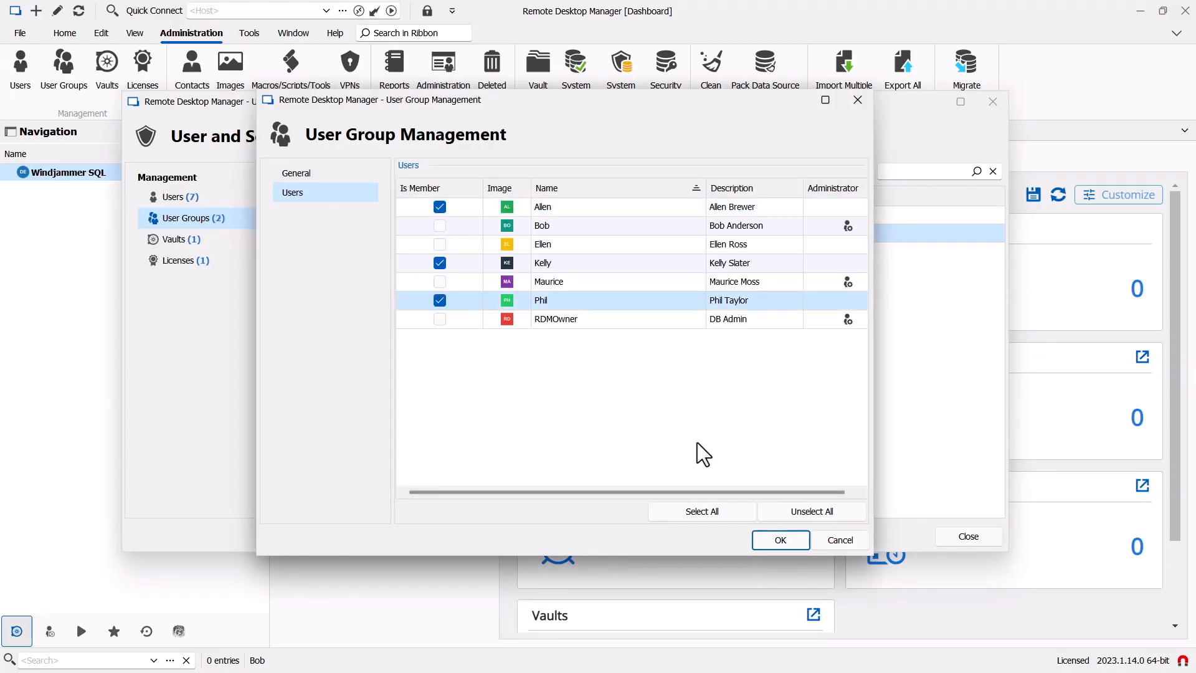
pyautogui.click(780, 539)
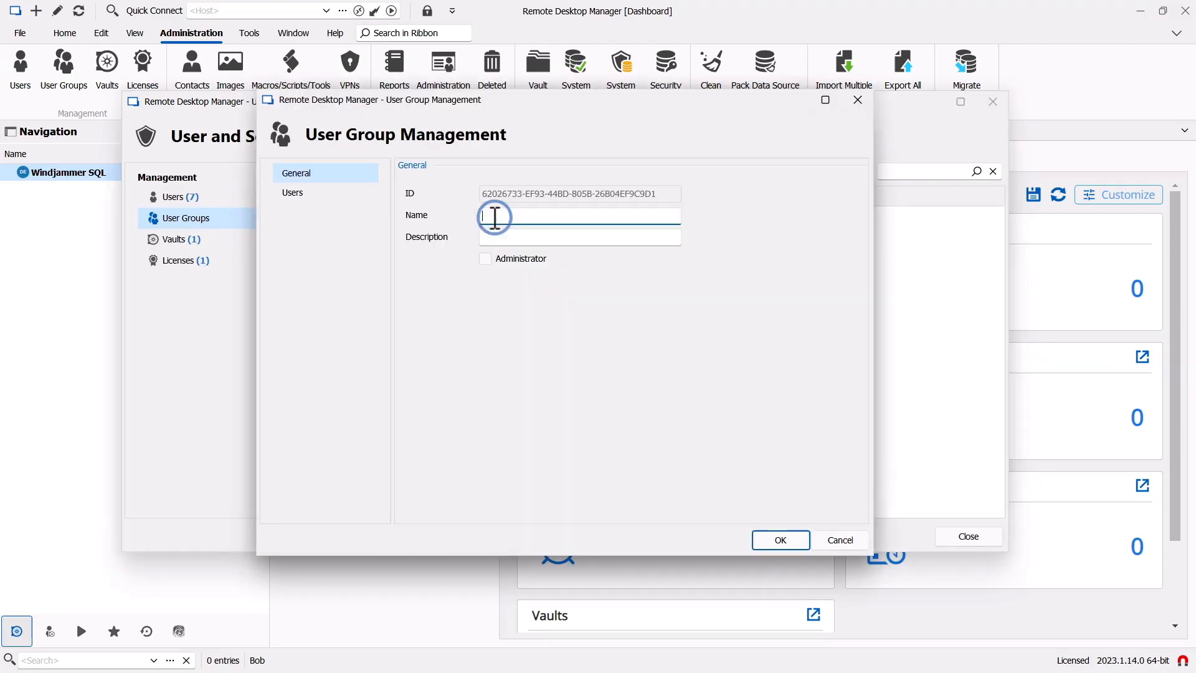
# - Set up the Administrators group, described 'IT Administrators', with administrator rights
pyautogui.write('Administrators')
pyautogui.click(536, 239)
pyautogui.write('IT Administrators')
pyautogui.click(486, 259)
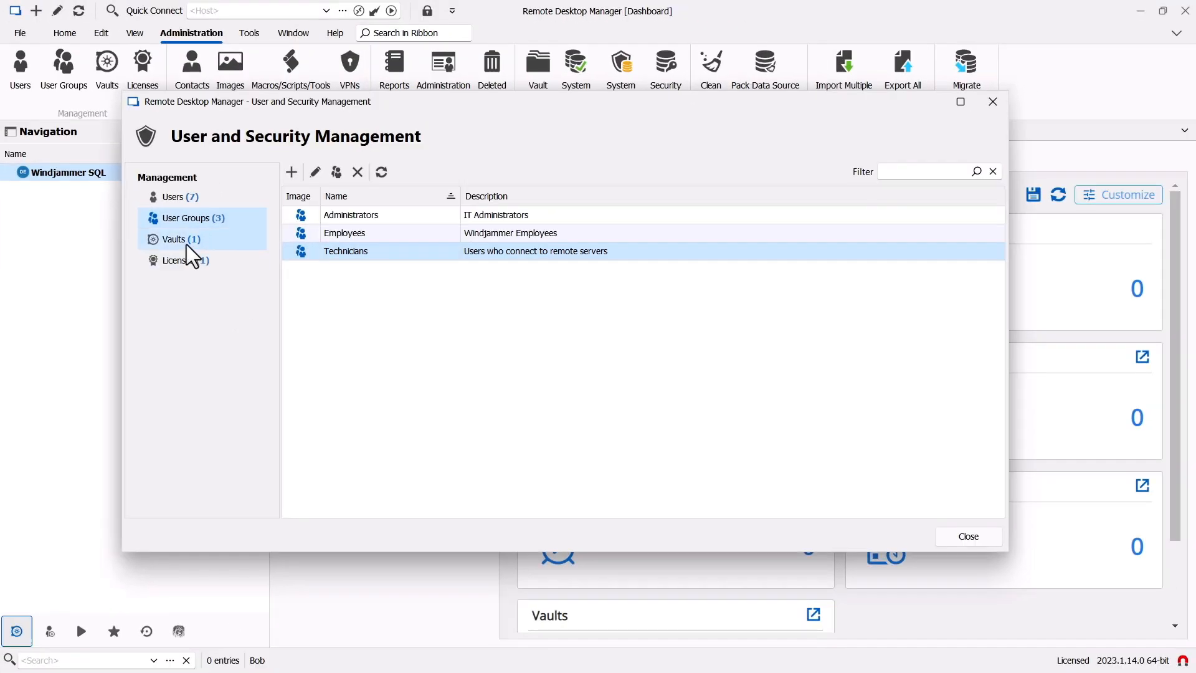
# - Show the Vaults list, expand the Credentials, Boston and Montreal folders, and keep Telemark open
pyautogui.click(183, 240)
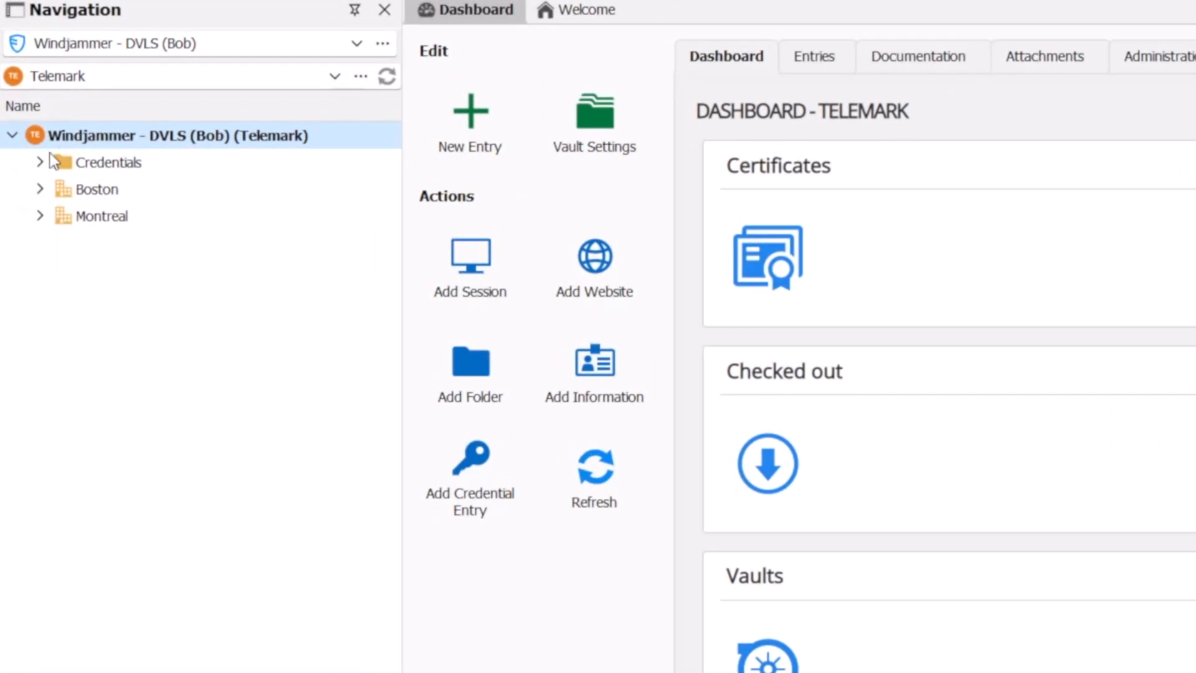
pyautogui.click(37, 163)
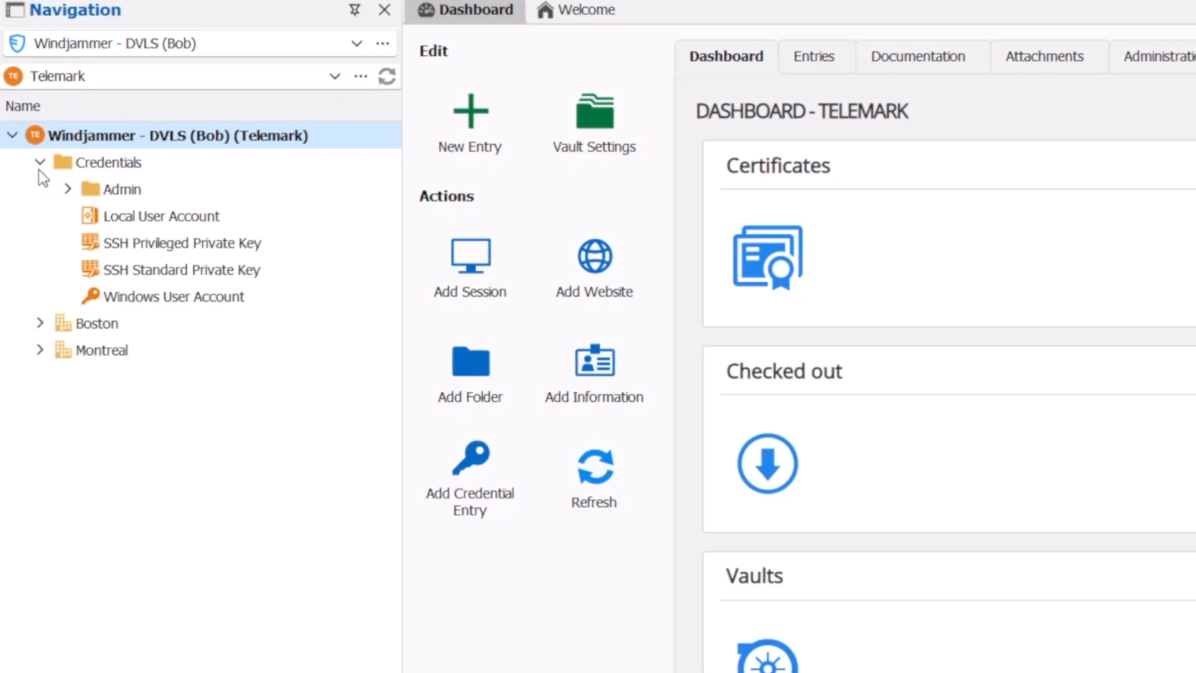
pyautogui.click(39, 322)
pyautogui.click(40, 511)
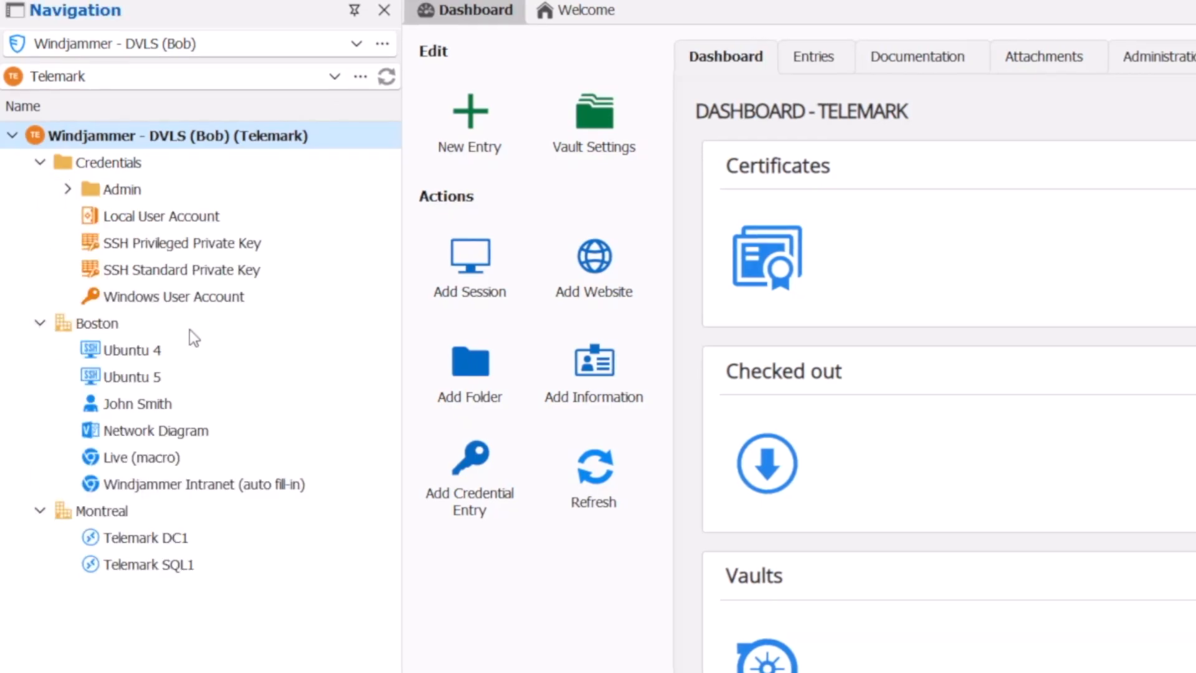
pyautogui.click(334, 77)
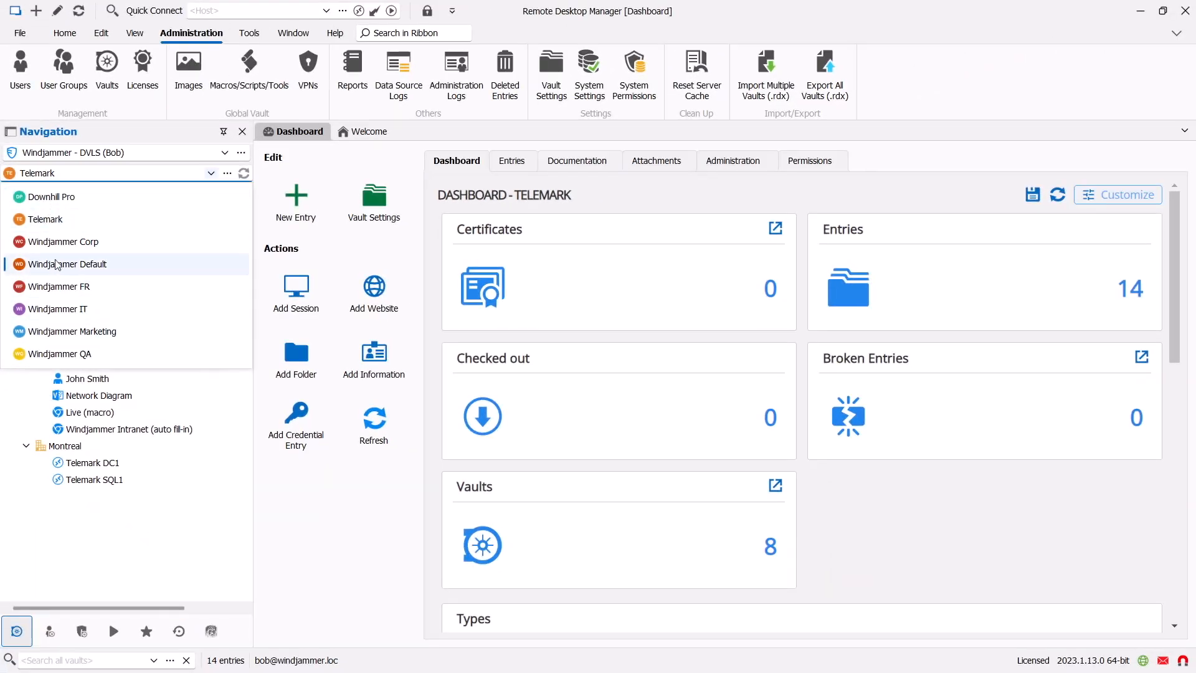
pyautogui.click(46, 222)
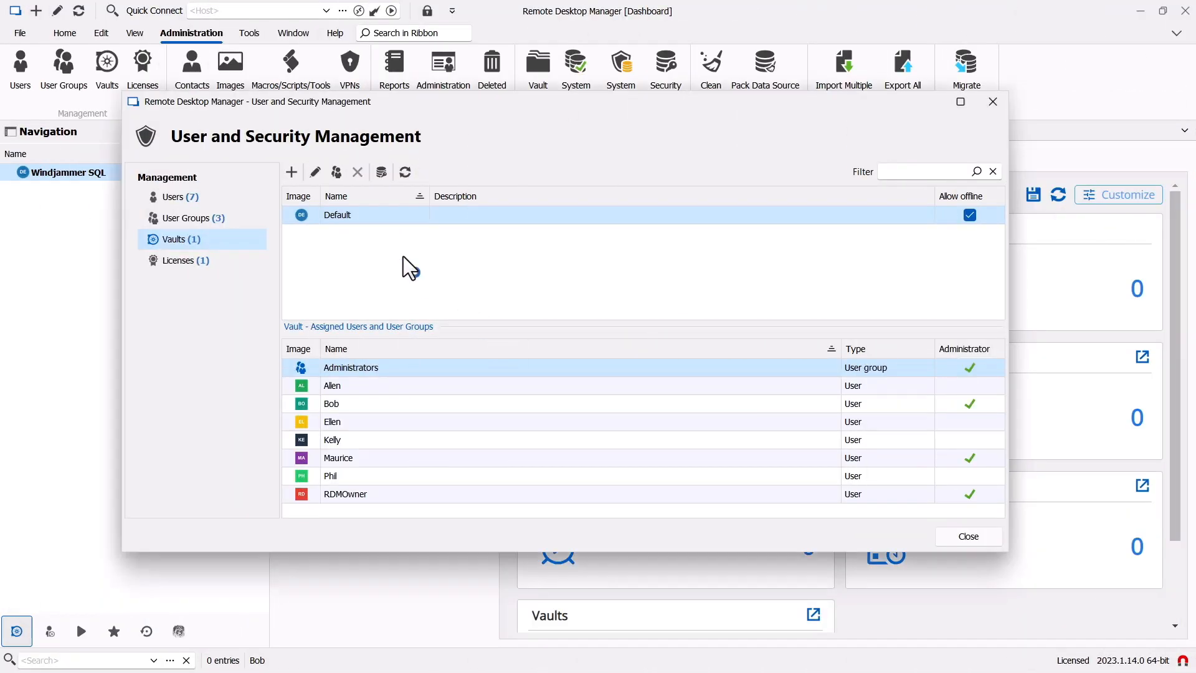
# - Rename the Default vault to 'Windjammer Corp', describe it 'For all Windjammer Employees', and grant Employees and Technicians access
pyautogui.click(356, 218)
pyautogui.click(315, 172)
pyautogui.doubleClick(502, 254)
pyautogui.write('Win')
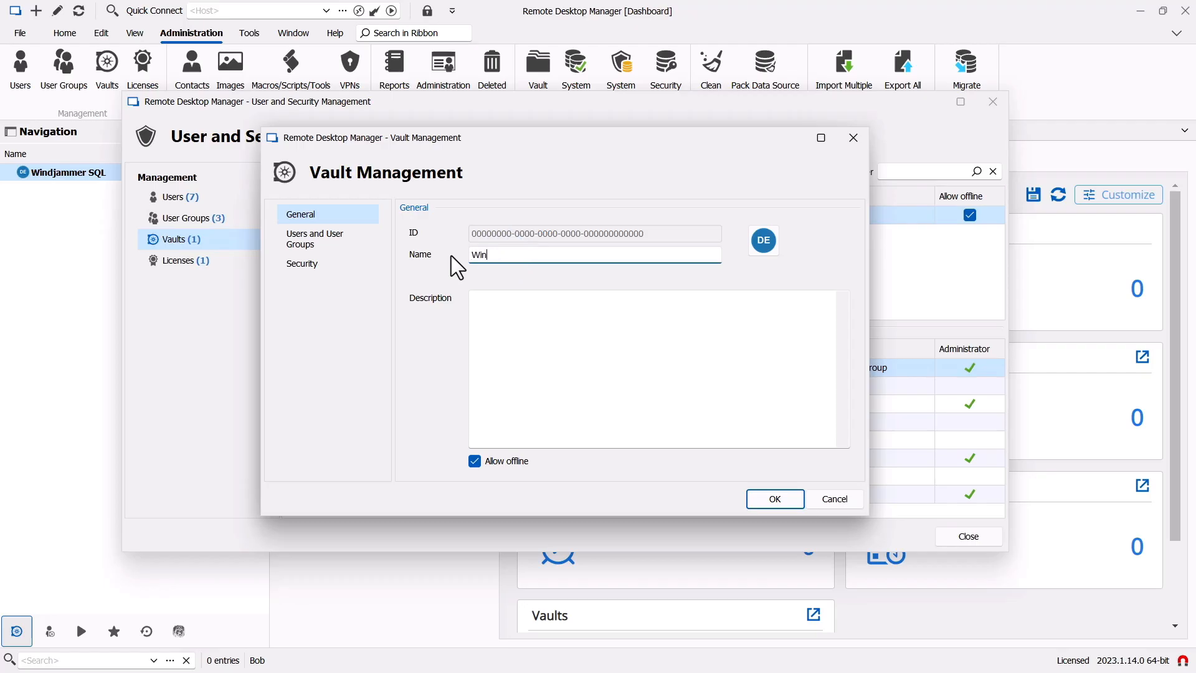
pyautogui.write('djammer Corp')
pyautogui.click(534, 329)
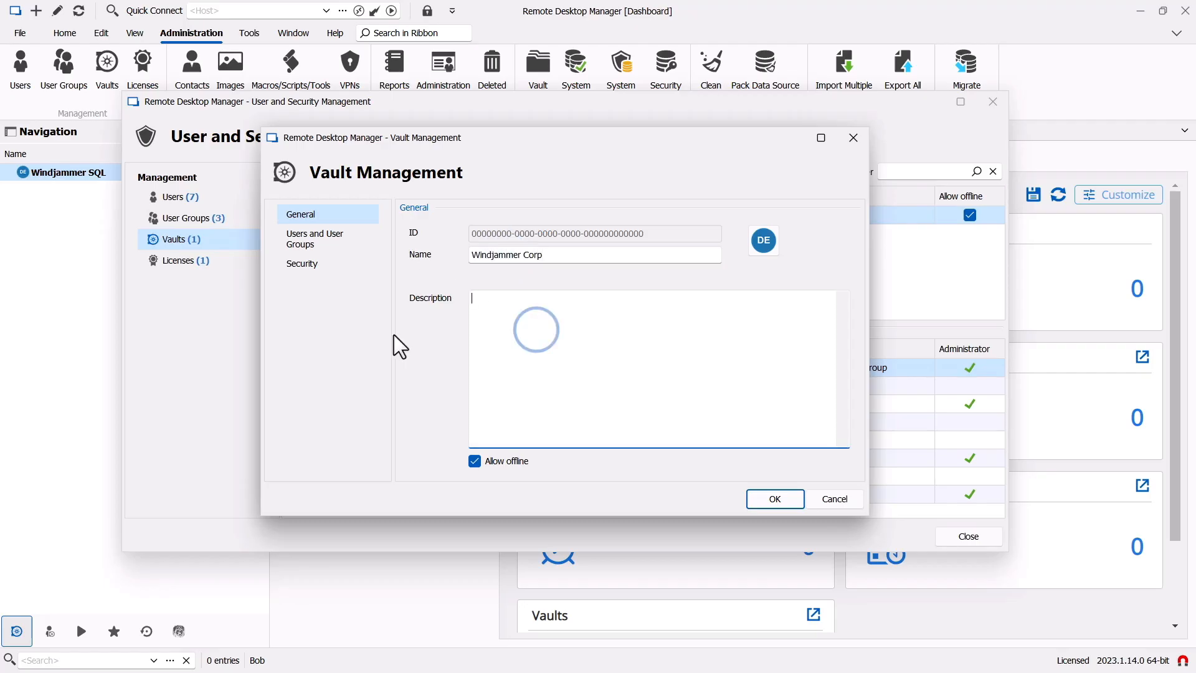
pyautogui.write('For all Windjammer Employees')
pyautogui.click(308, 240)
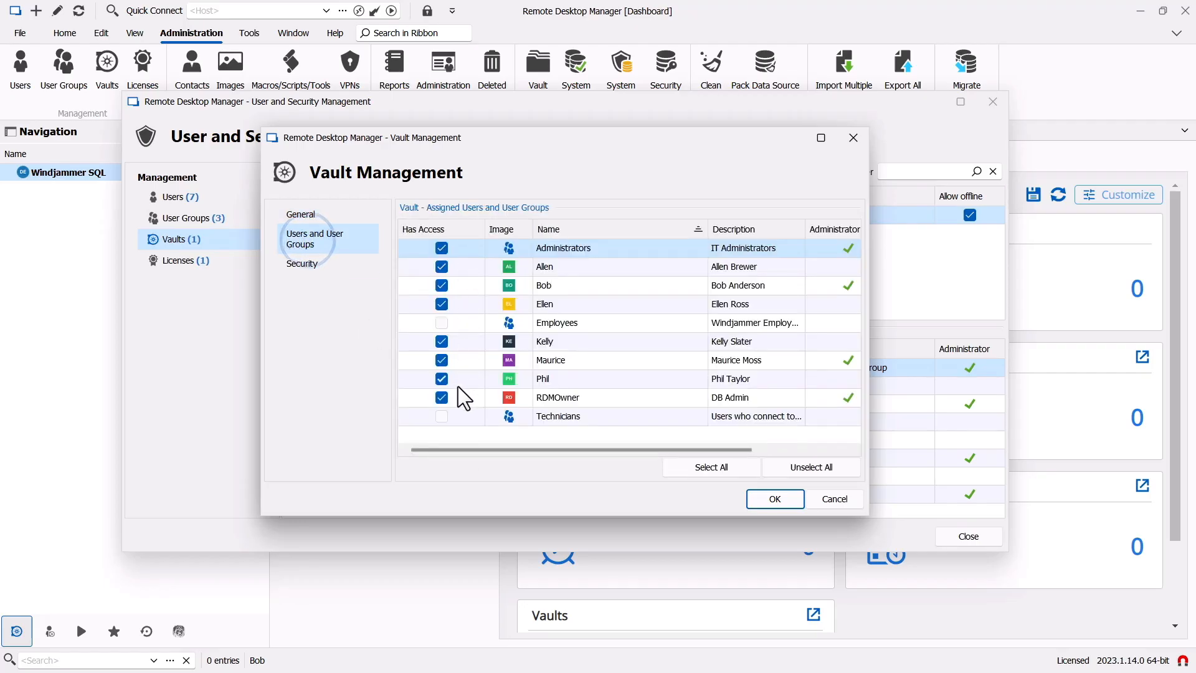
pyautogui.click(442, 323)
pyautogui.click(442, 416)
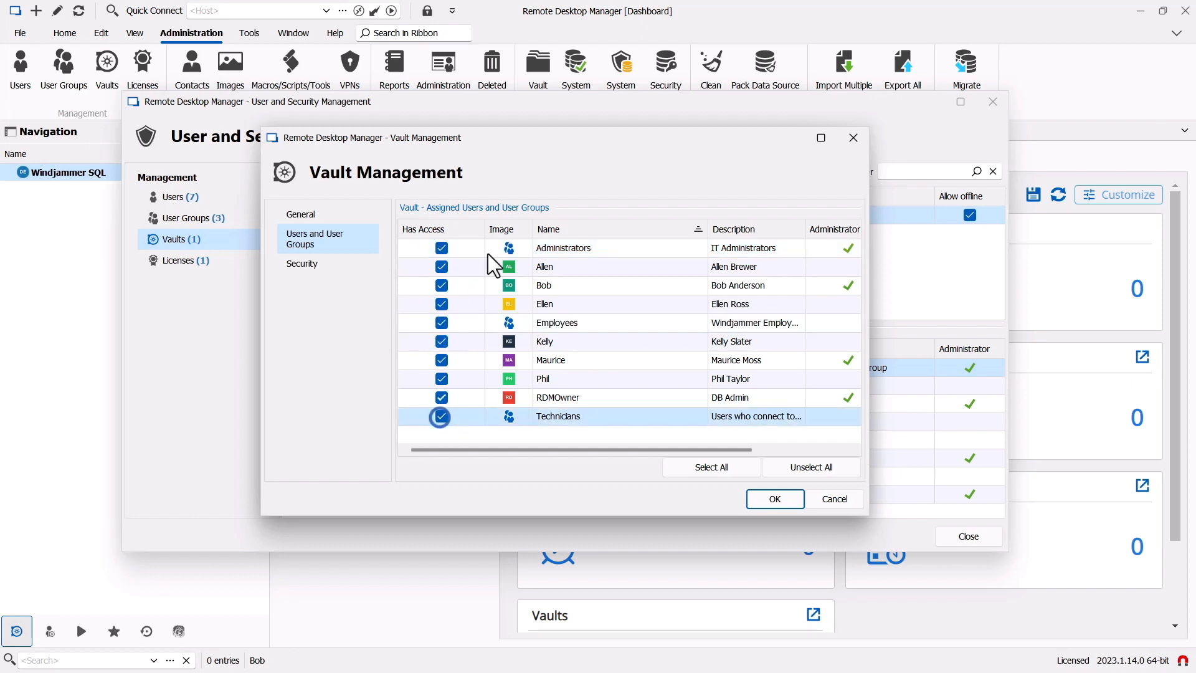
pyautogui.click(758, 498)
# - Create a second vault named 'Windjammer IT'
pyautogui.doubleClick(391, 268)
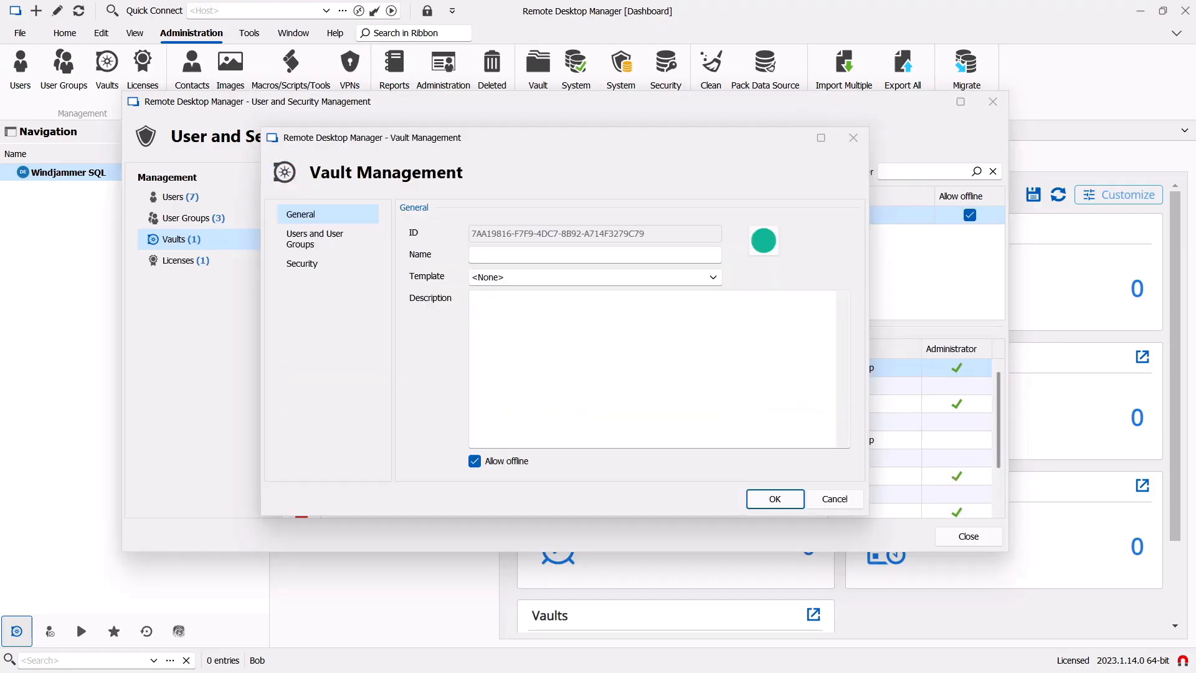
pyautogui.click(493, 255)
pyautogui.write('Windjammer IT')
pyautogui.click(315, 238)
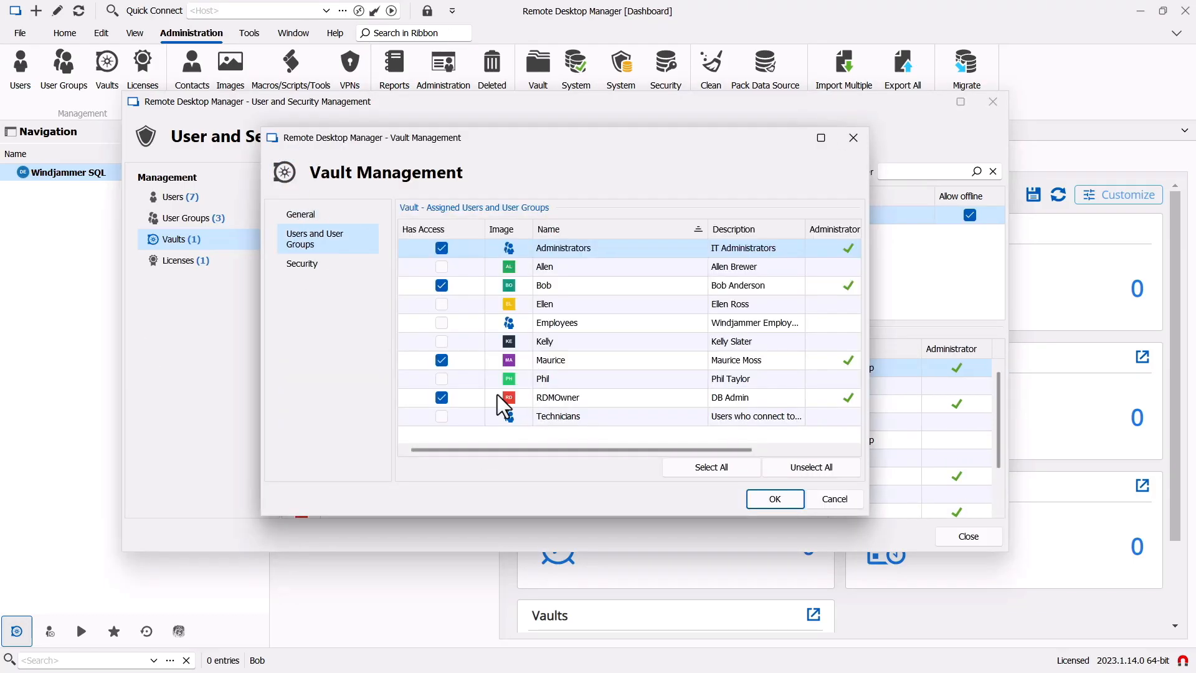
pyautogui.click(775, 499)
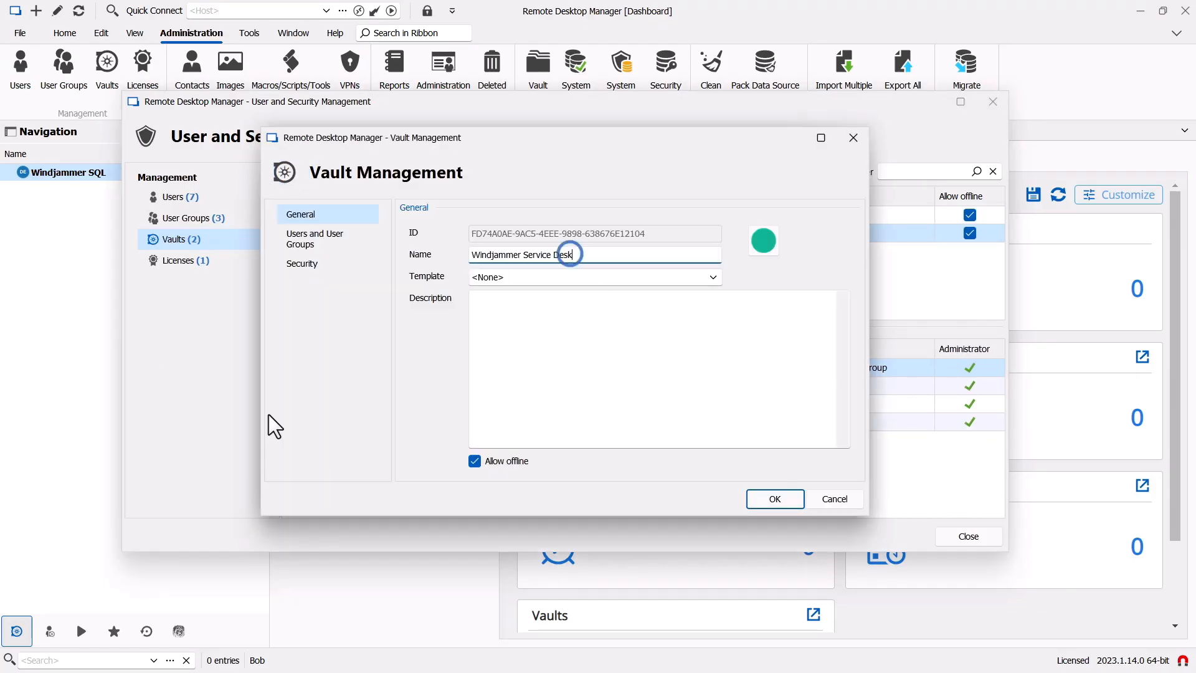
# - Create a 'Telemark' vault and grant one additional user access to it
pyautogui.click(315, 239)
pyautogui.click(300, 214)
pyautogui.write('Telemark')
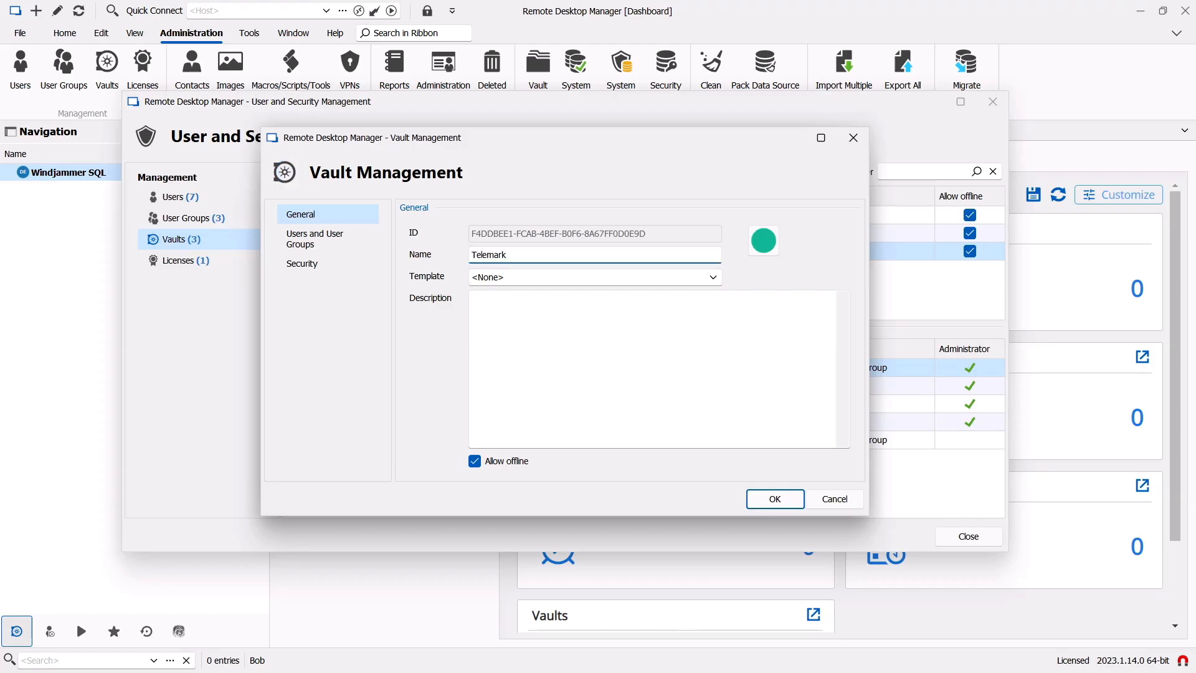
pyautogui.click(315, 238)
pyautogui.click(443, 305)
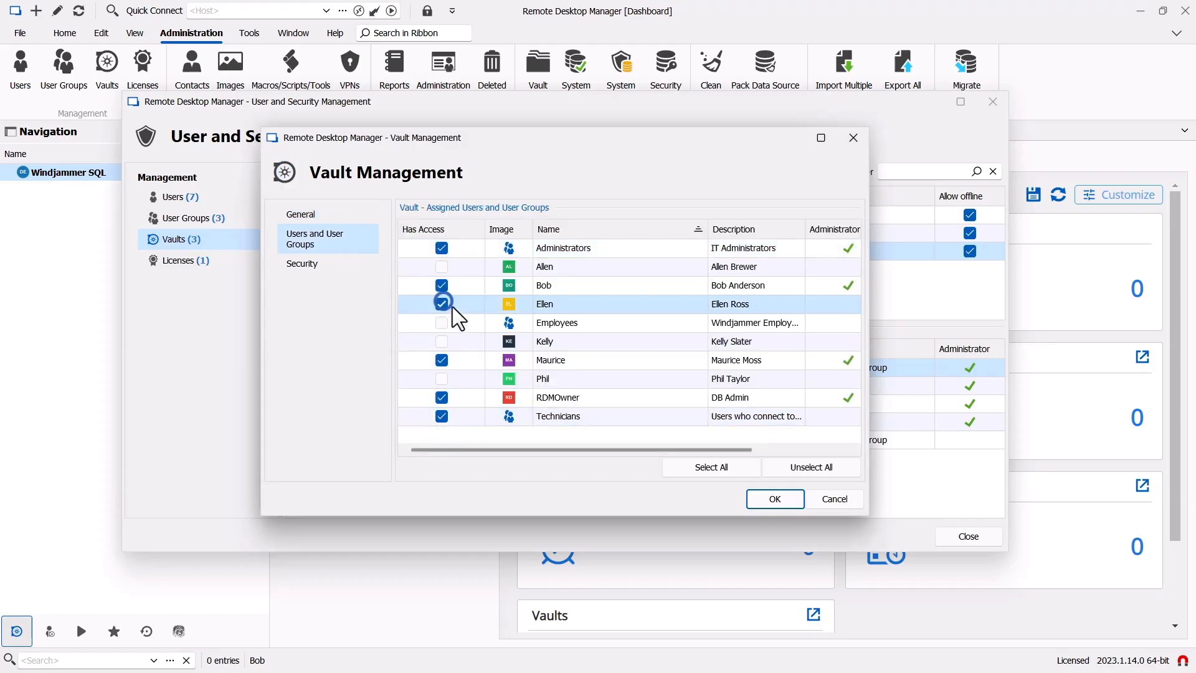
pyautogui.click(764, 501)
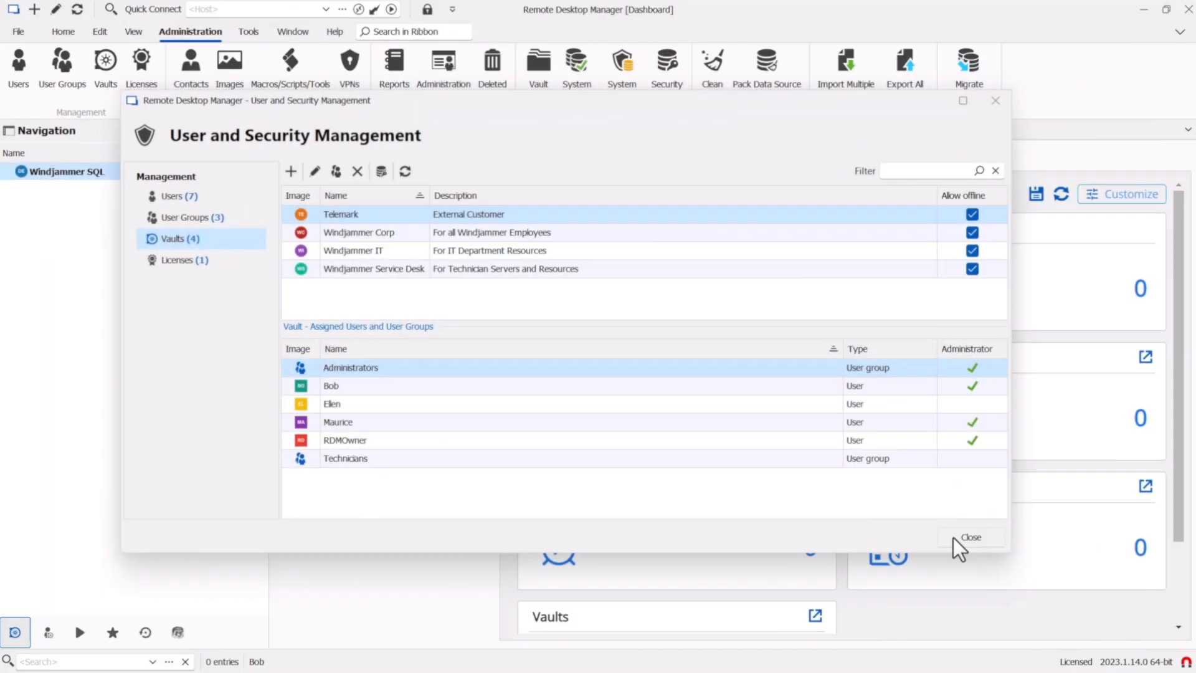
# - Close User and Security Management and pick Windjammer Corp from the vault list
pyautogui.click(955, 538)
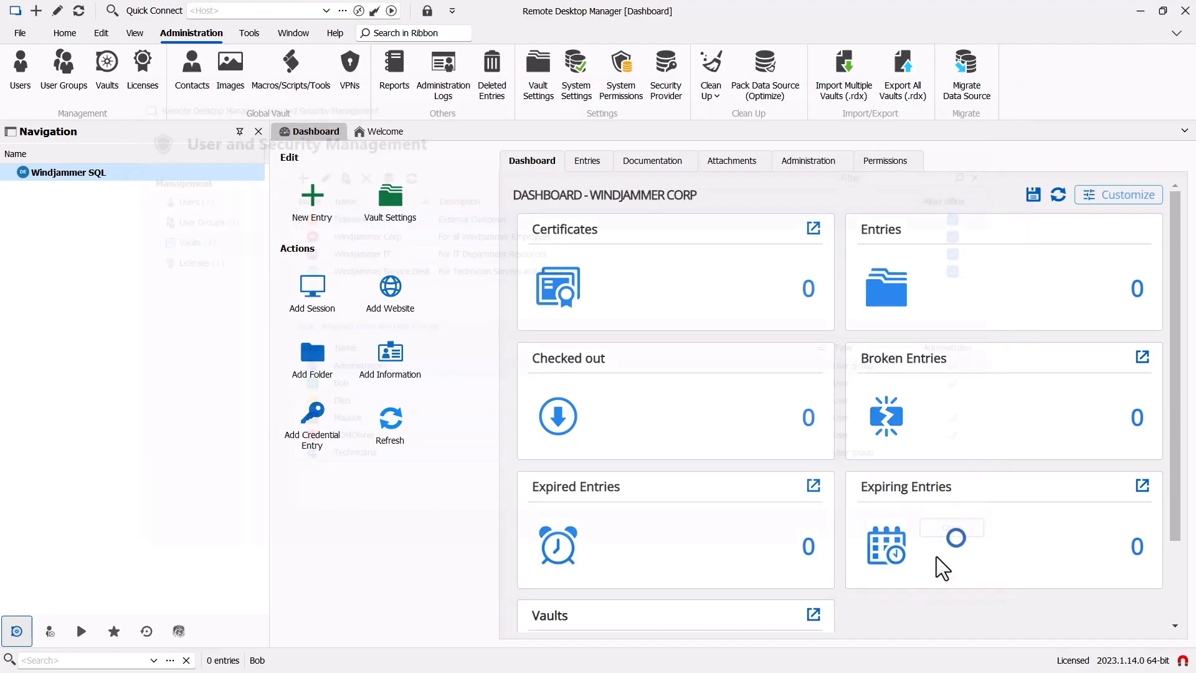
pyautogui.click(191, 607)
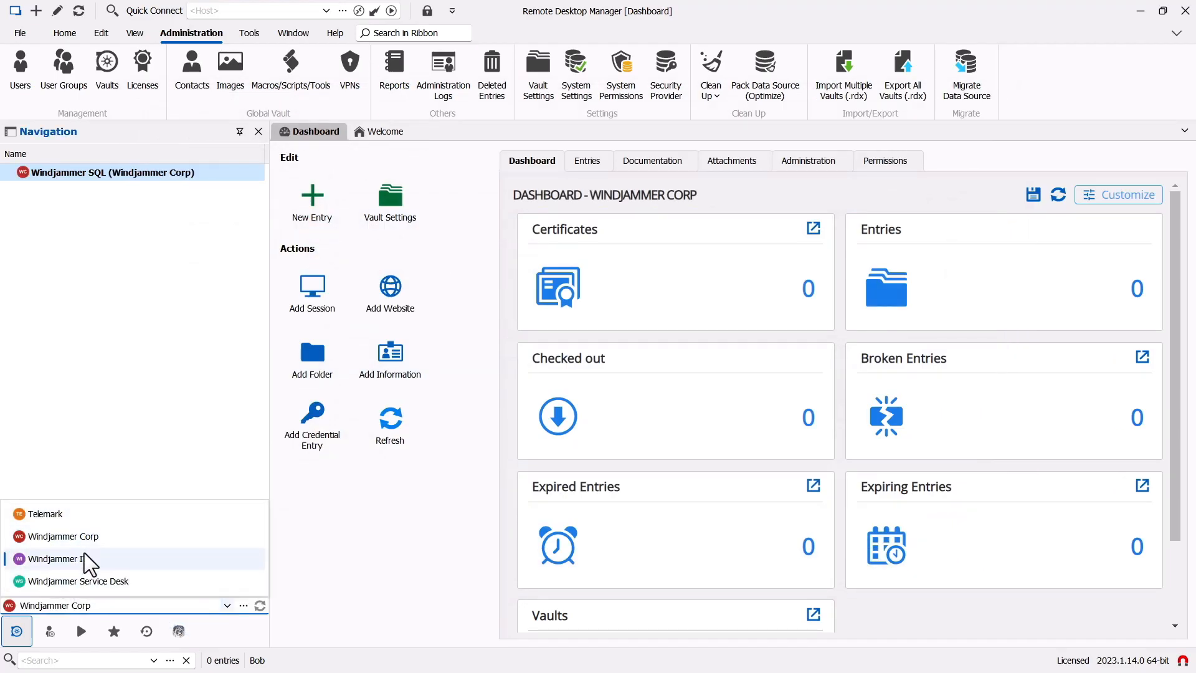
pyautogui.click(88, 536)
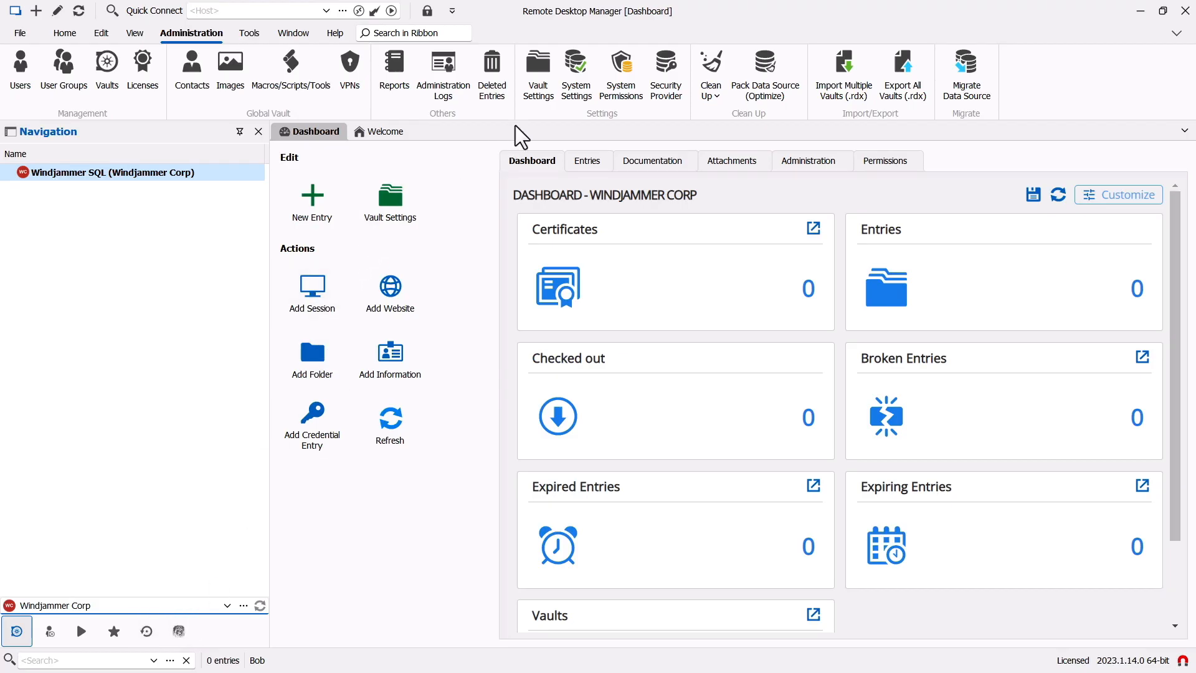
# - In the vault's permission settings, leave the root rules unchanged and set inherited permissions to Custom
pyautogui.click(540, 80)
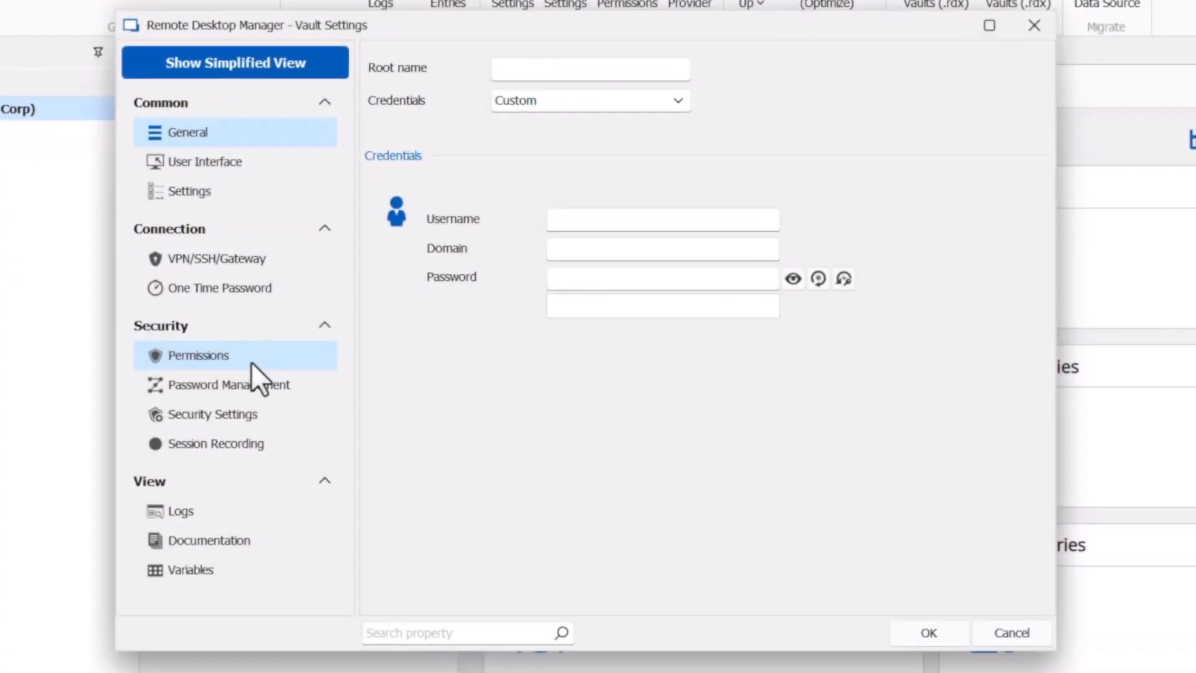
pyautogui.click(351, 353)
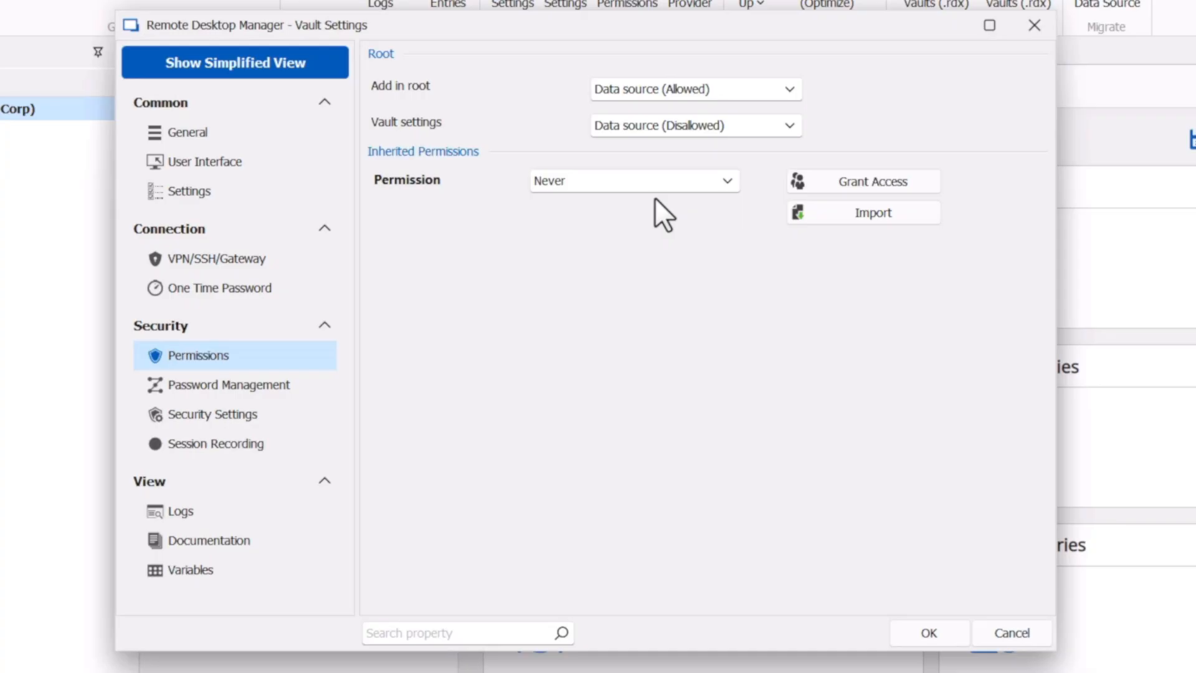
pyautogui.click(717, 90)
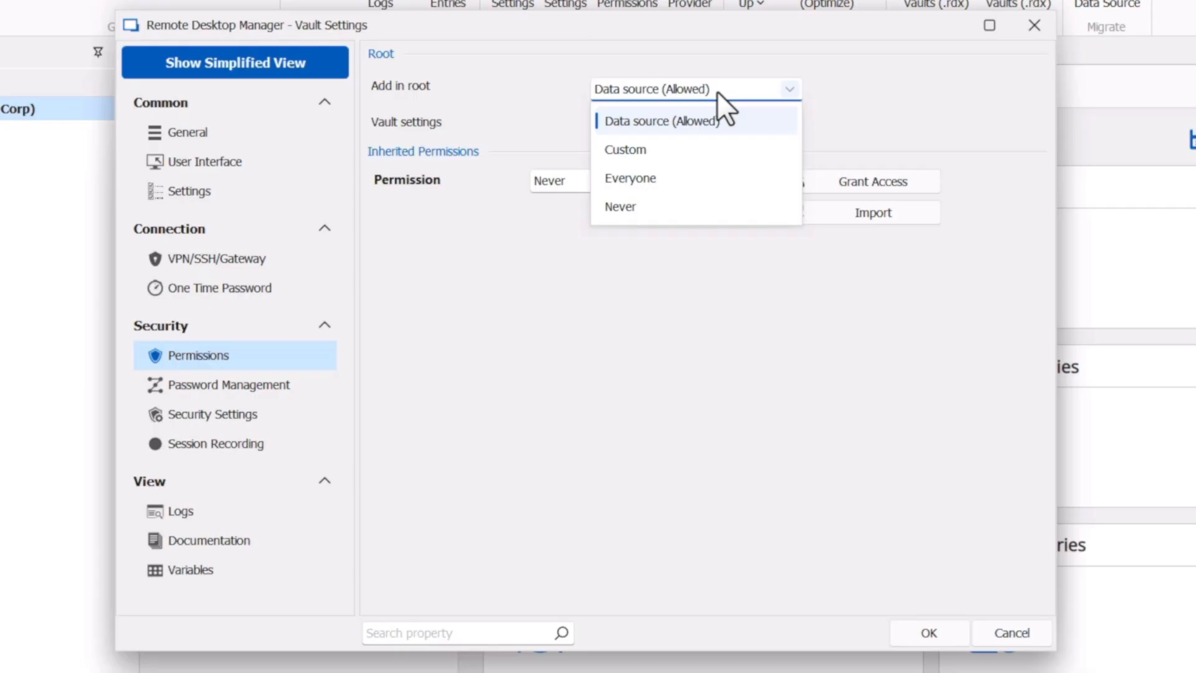
pyautogui.click(716, 90)
pyautogui.click(737, 126)
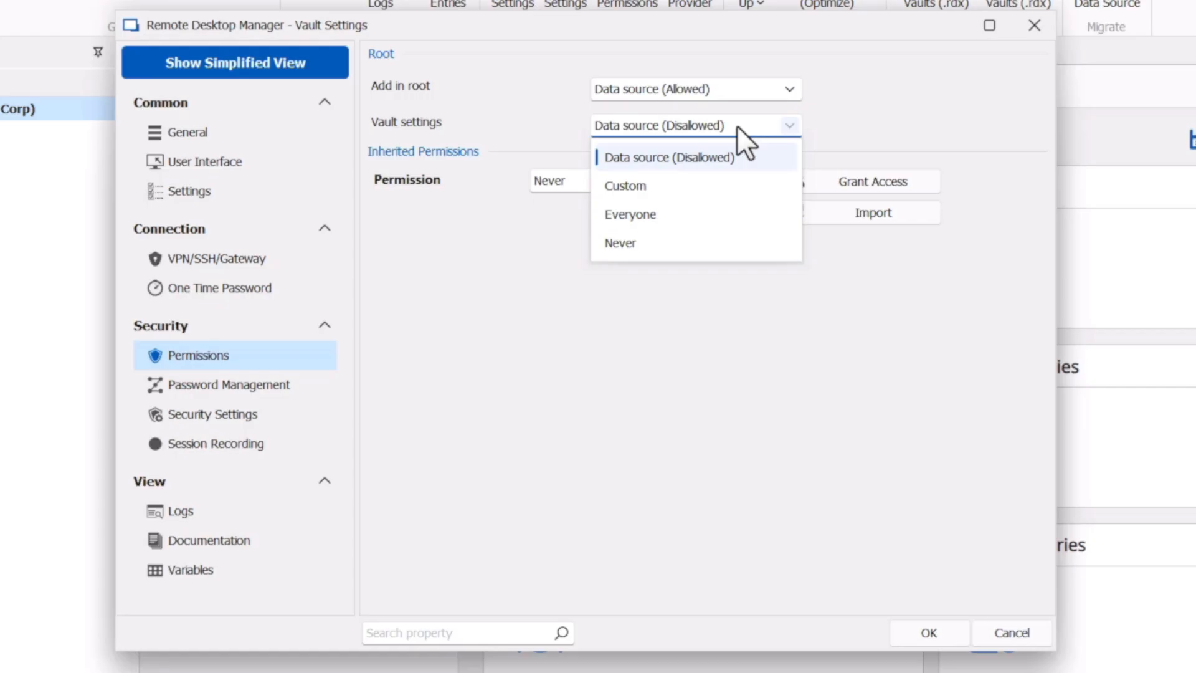
pyautogui.click(737, 126)
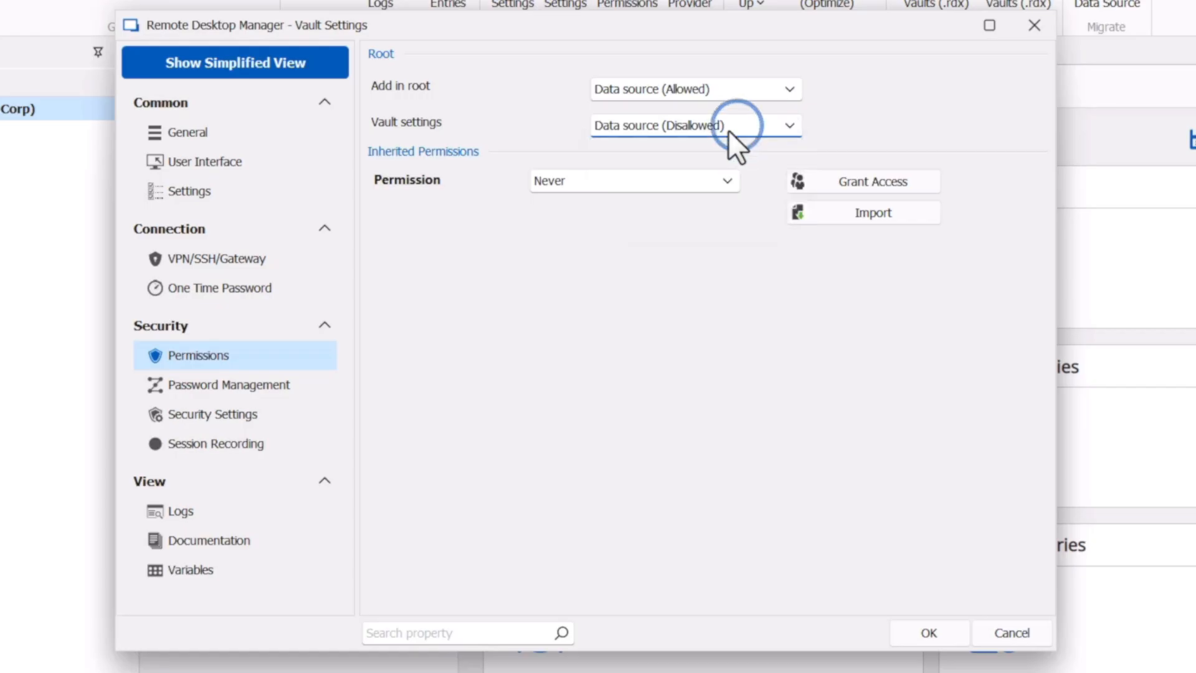
pyautogui.click(645, 177)
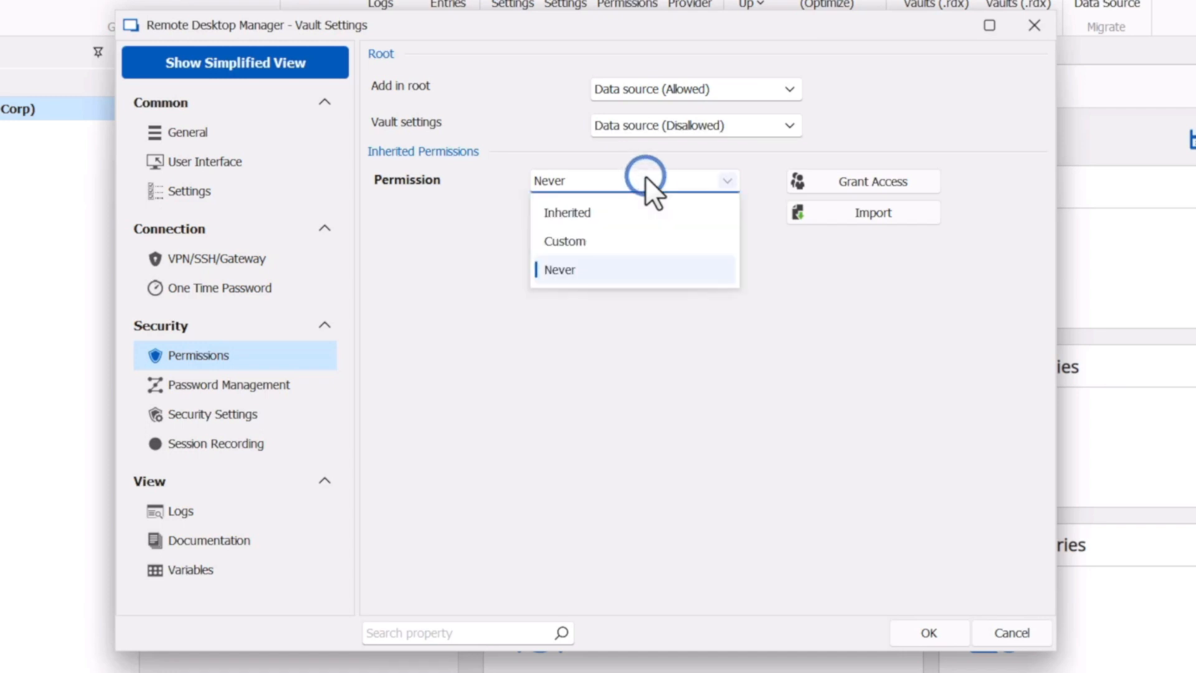
pyautogui.click(593, 240)
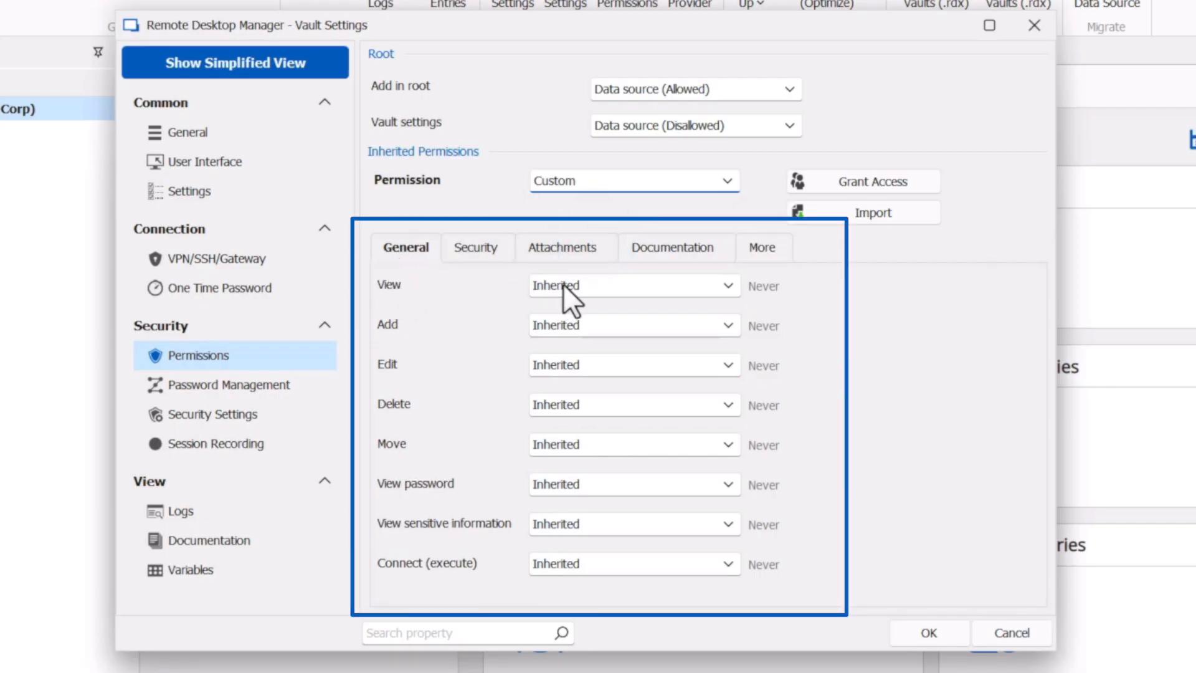
# - Set View and Connect (execute) permissions to Everyone
pyautogui.click(634, 288)
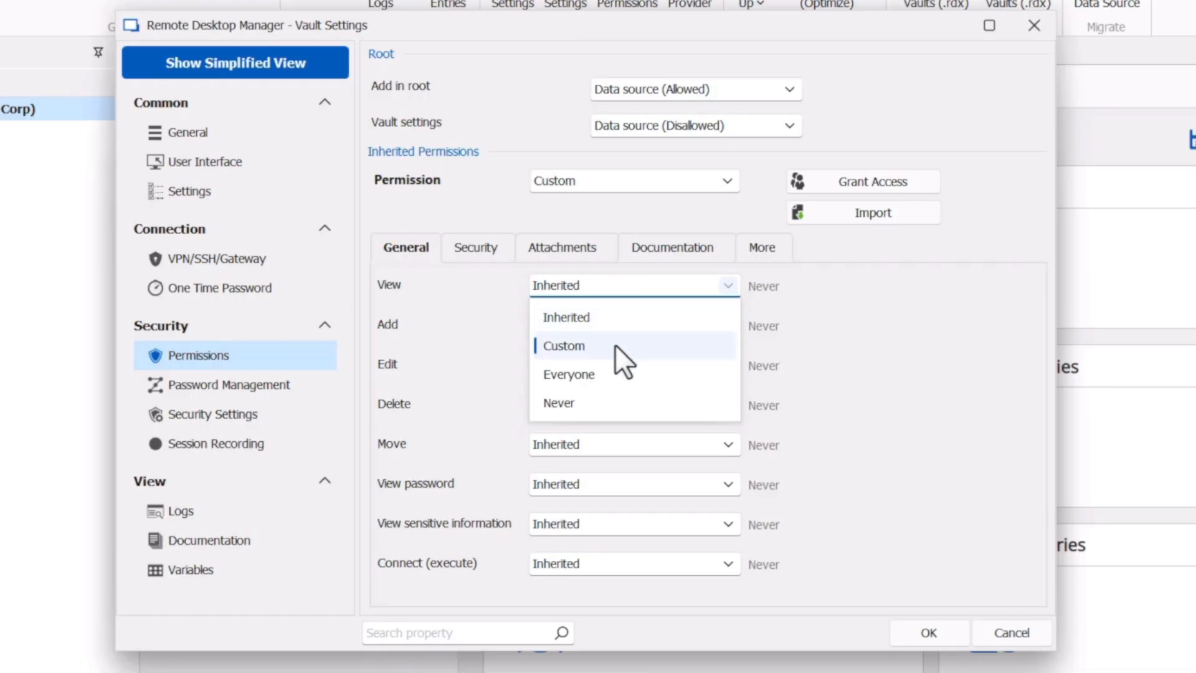
pyautogui.click(614, 370)
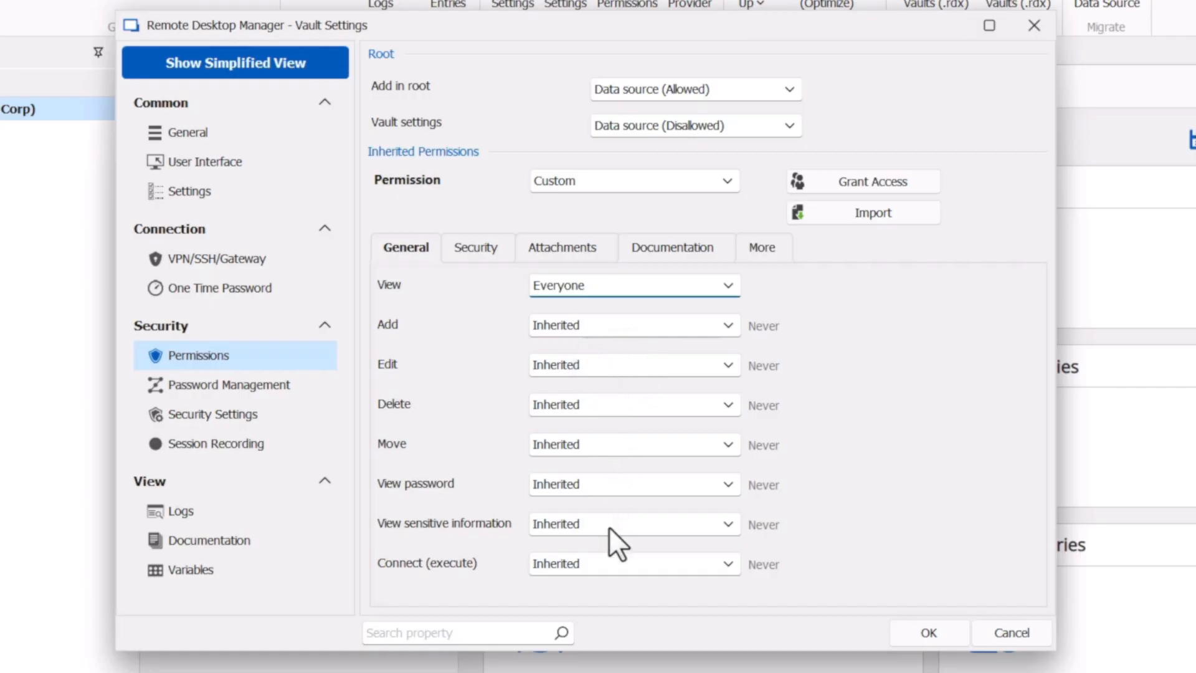
pyautogui.click(605, 569)
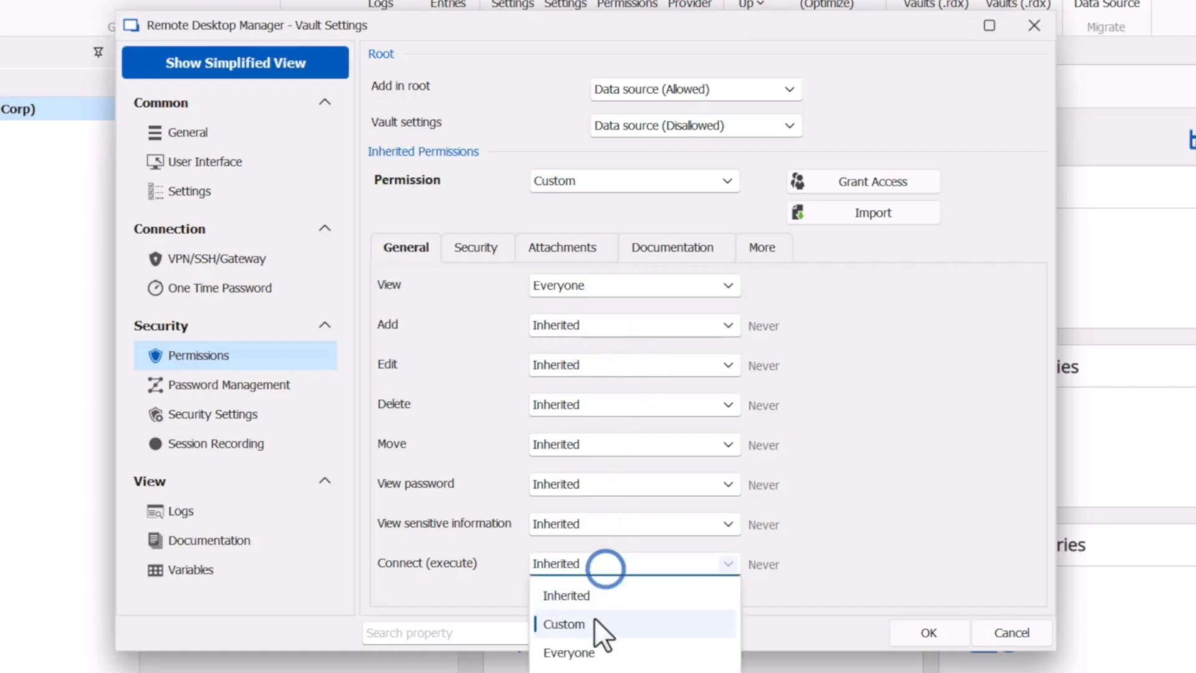
pyautogui.click(590, 654)
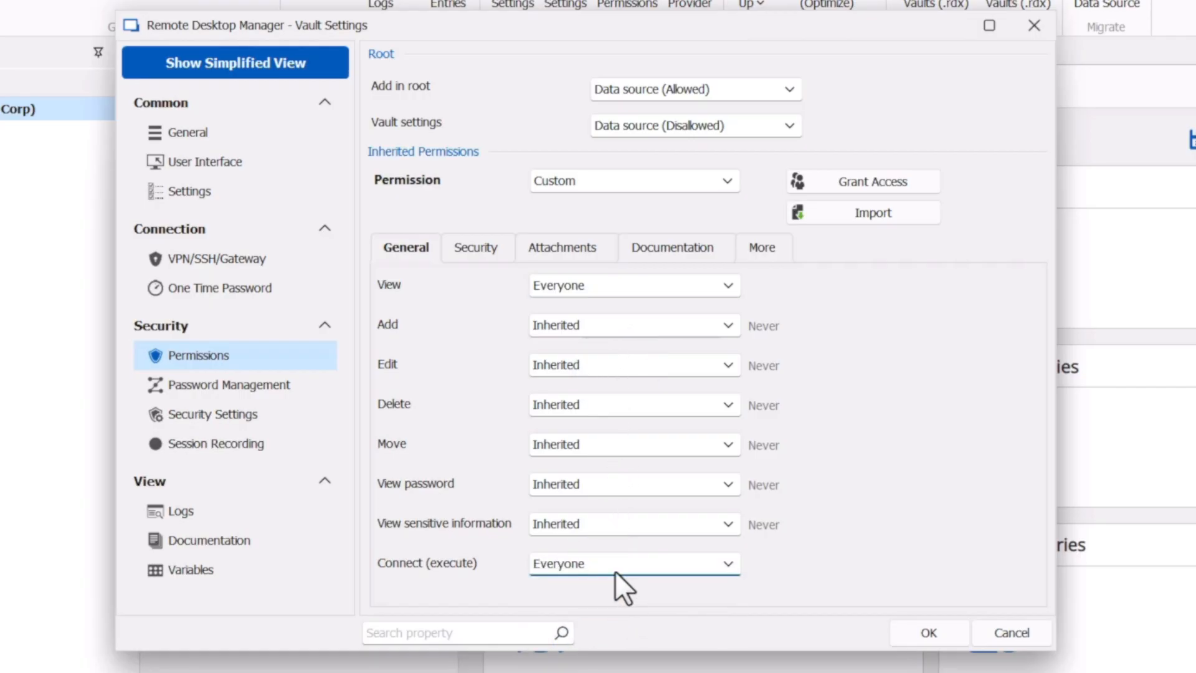
pyautogui.click(473, 249)
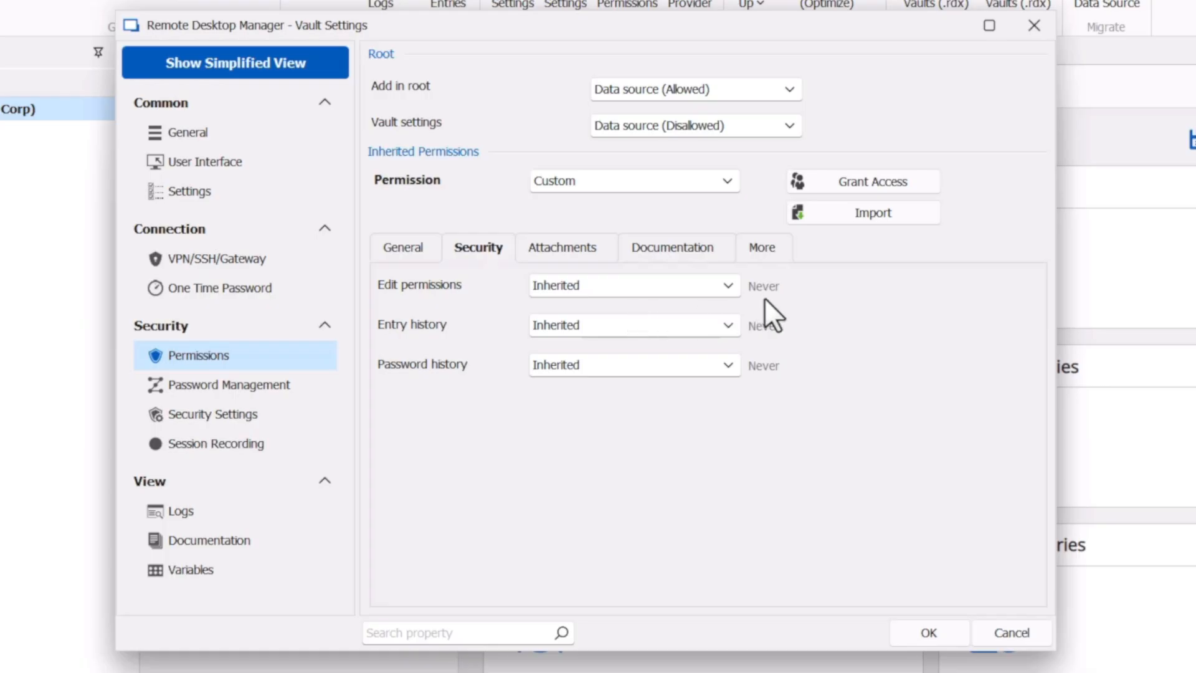
# - Let everyone view attachments but restrict attachment changes to one selected user
pyautogui.click(550, 252)
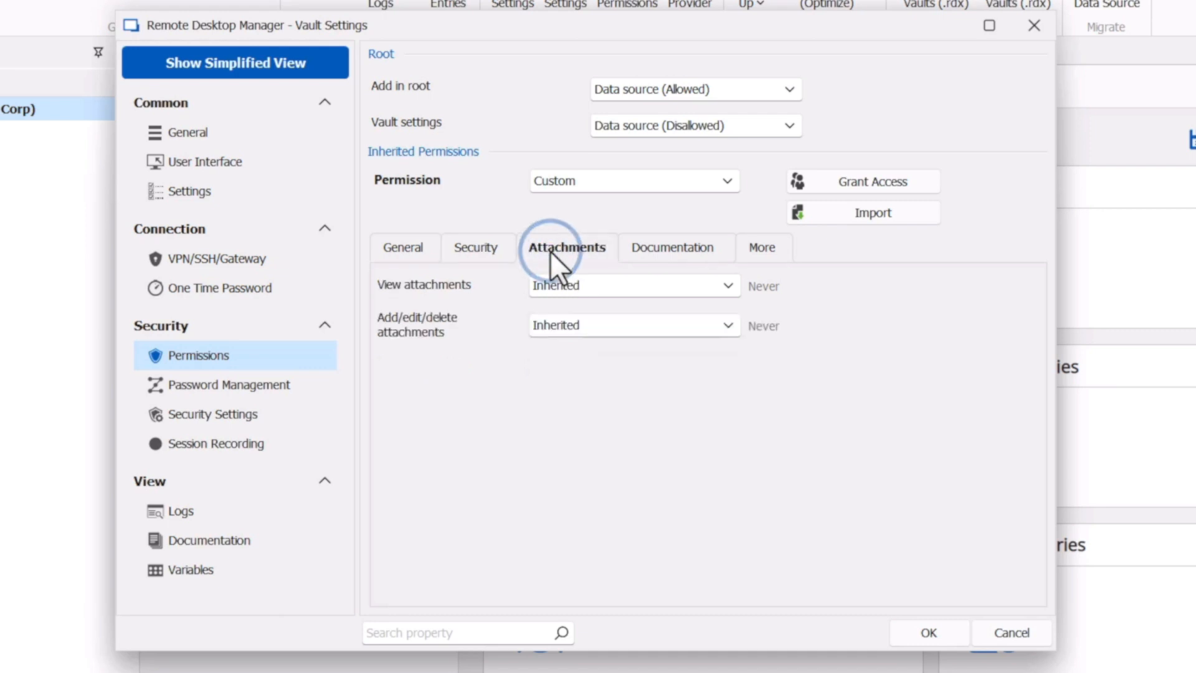
pyautogui.click(563, 286)
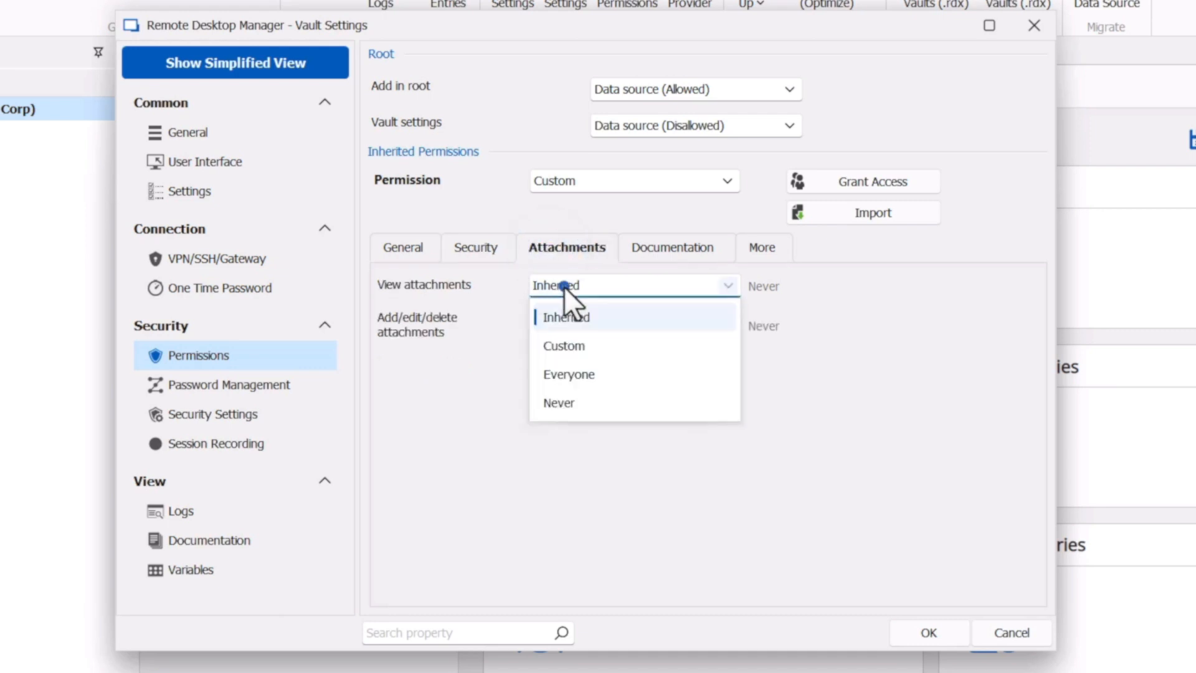
pyautogui.click(565, 374)
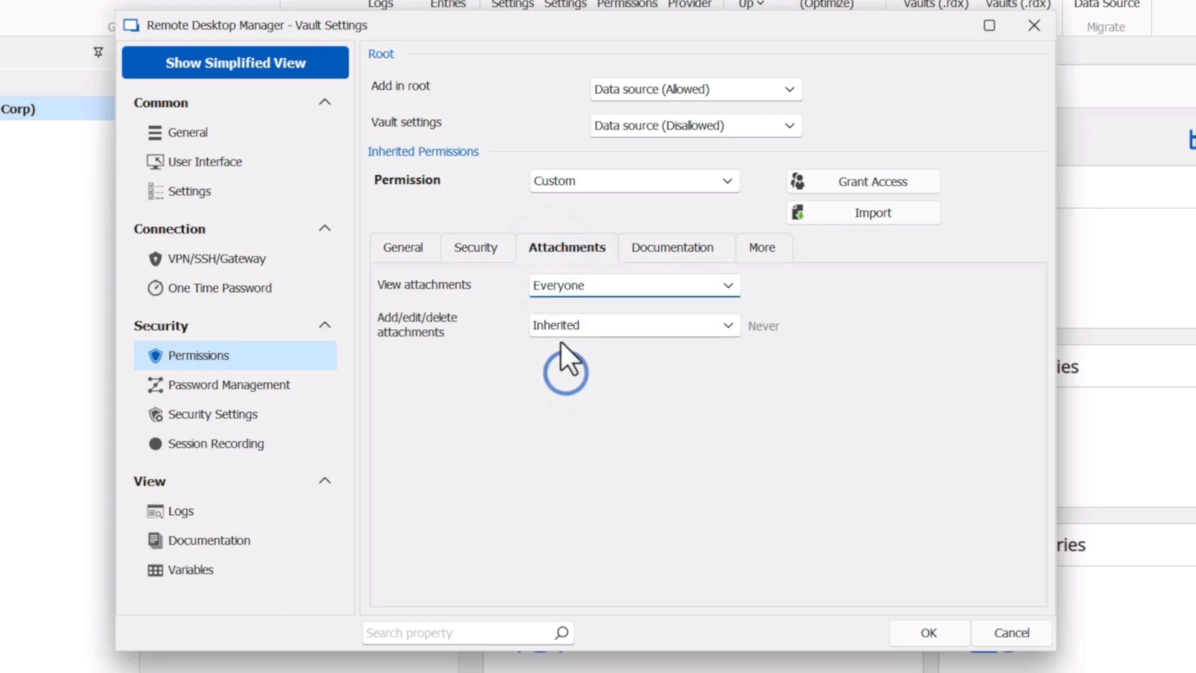
pyautogui.click(606, 326)
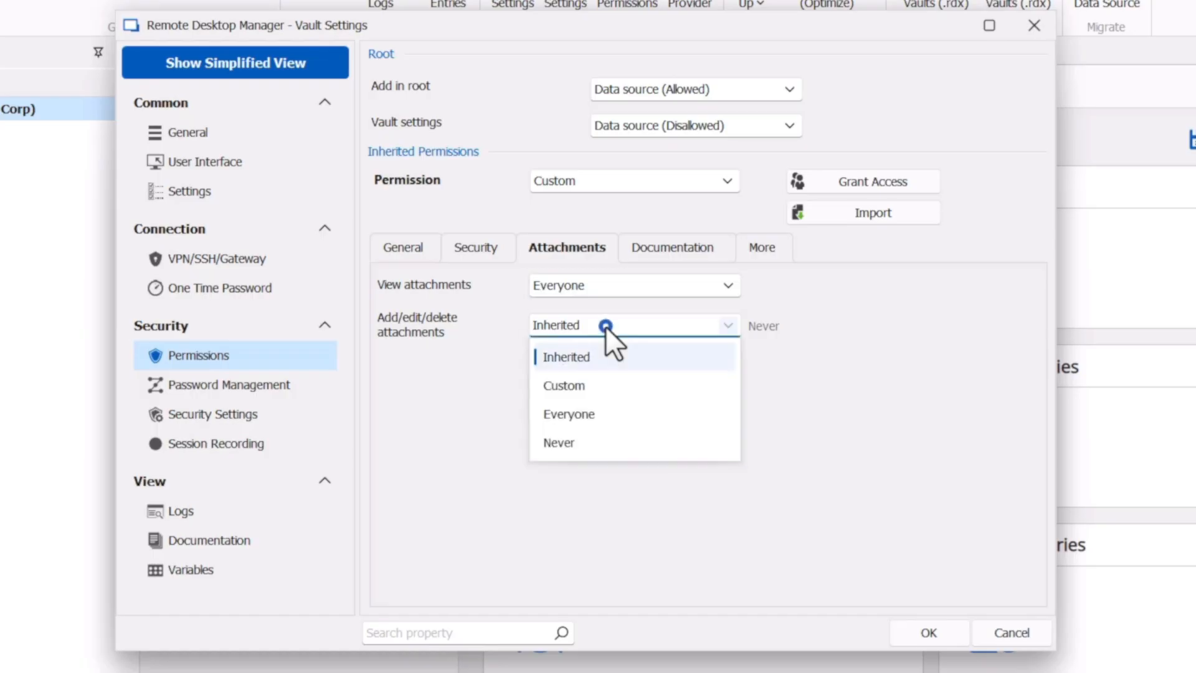
pyautogui.click(564, 386)
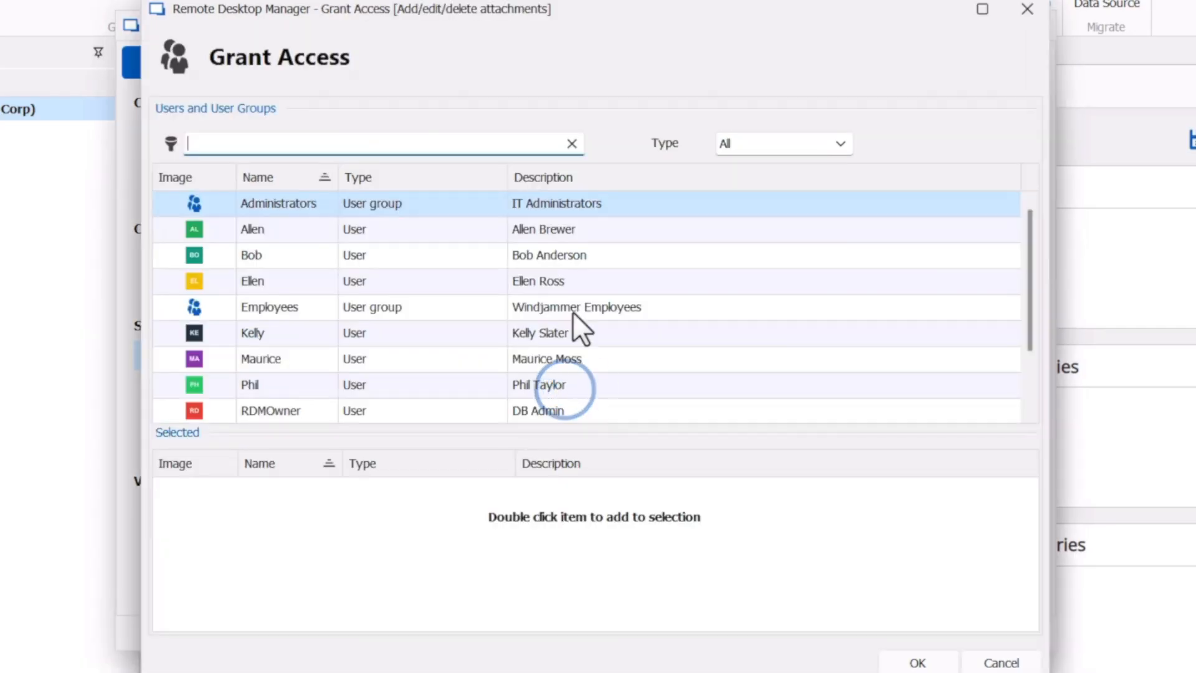
pyautogui.doubleClick(476, 281)
pyautogui.click(925, 665)
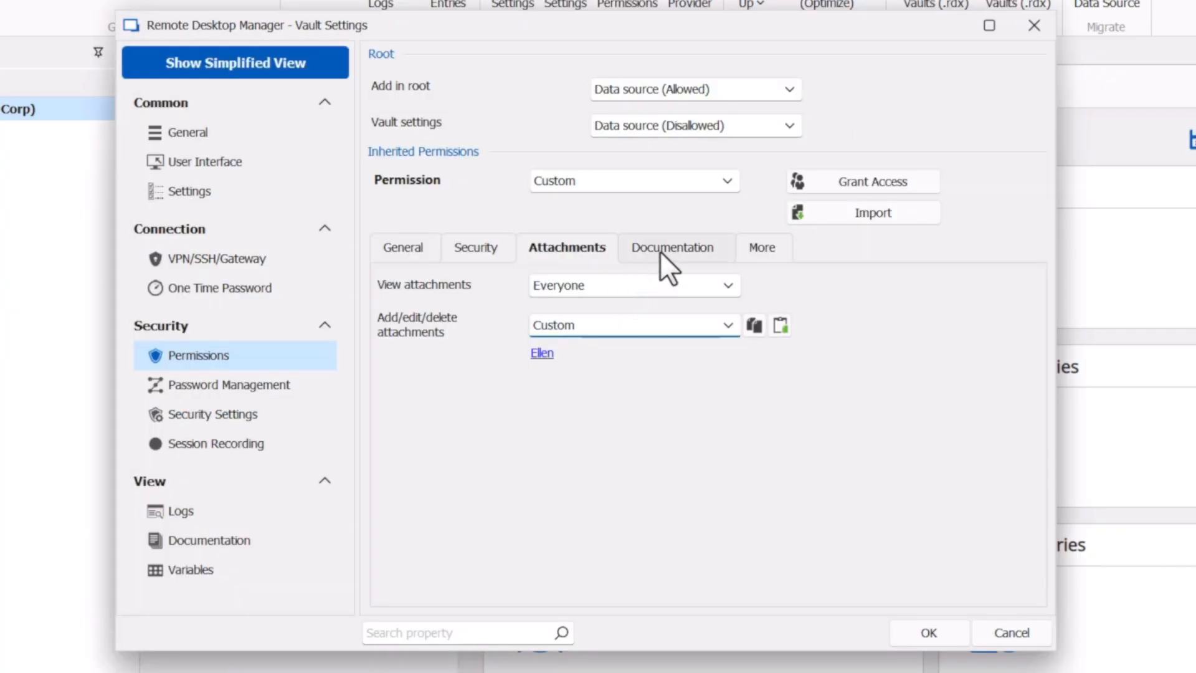
# - Let everyone view documentation, but allow only one selected user to delete and edit it
pyautogui.click(660, 250)
pyautogui.click(607, 286)
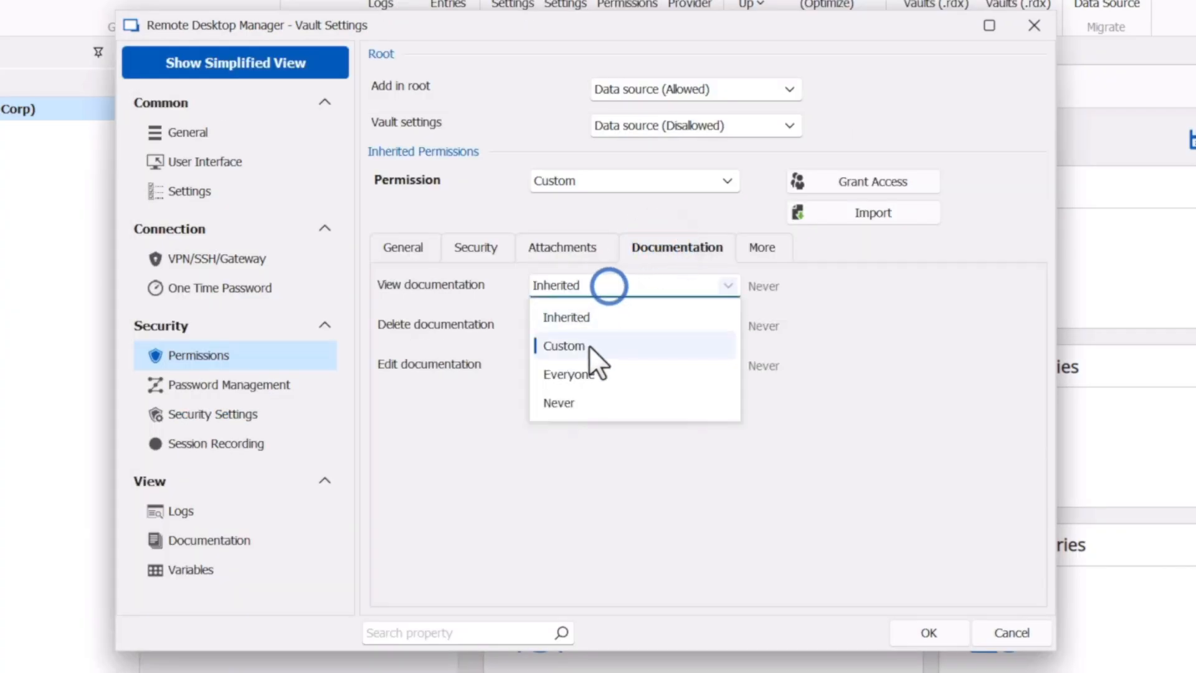
pyautogui.click(586, 374)
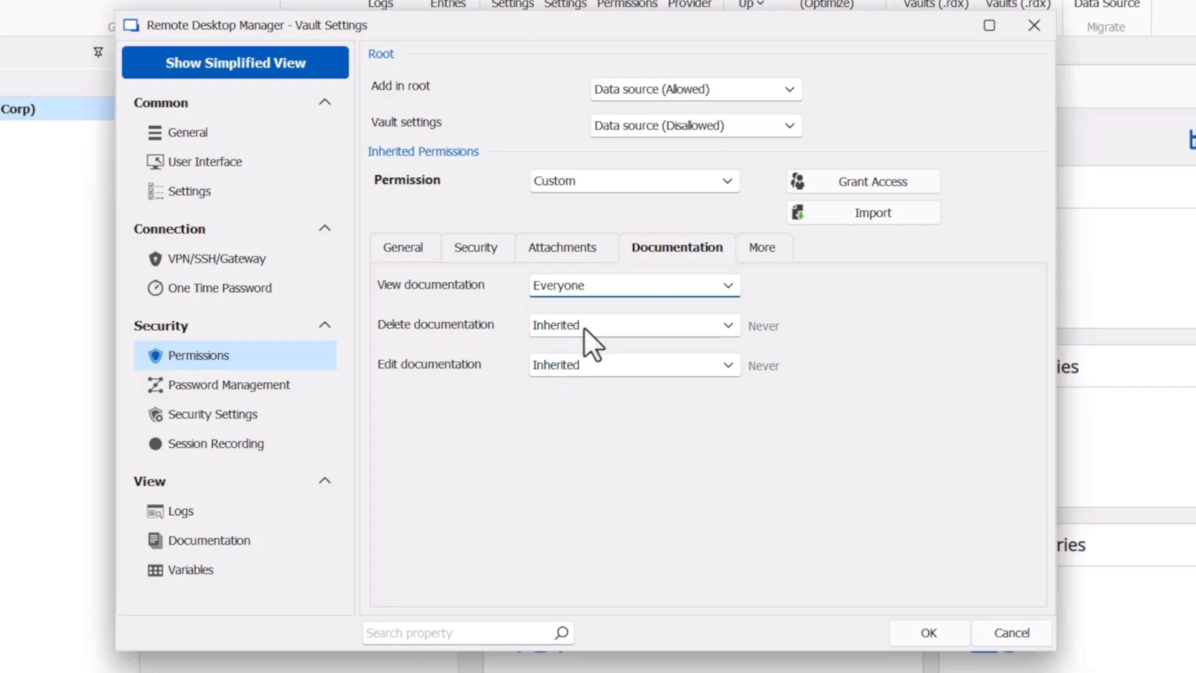
pyautogui.click(584, 327)
pyautogui.click(567, 385)
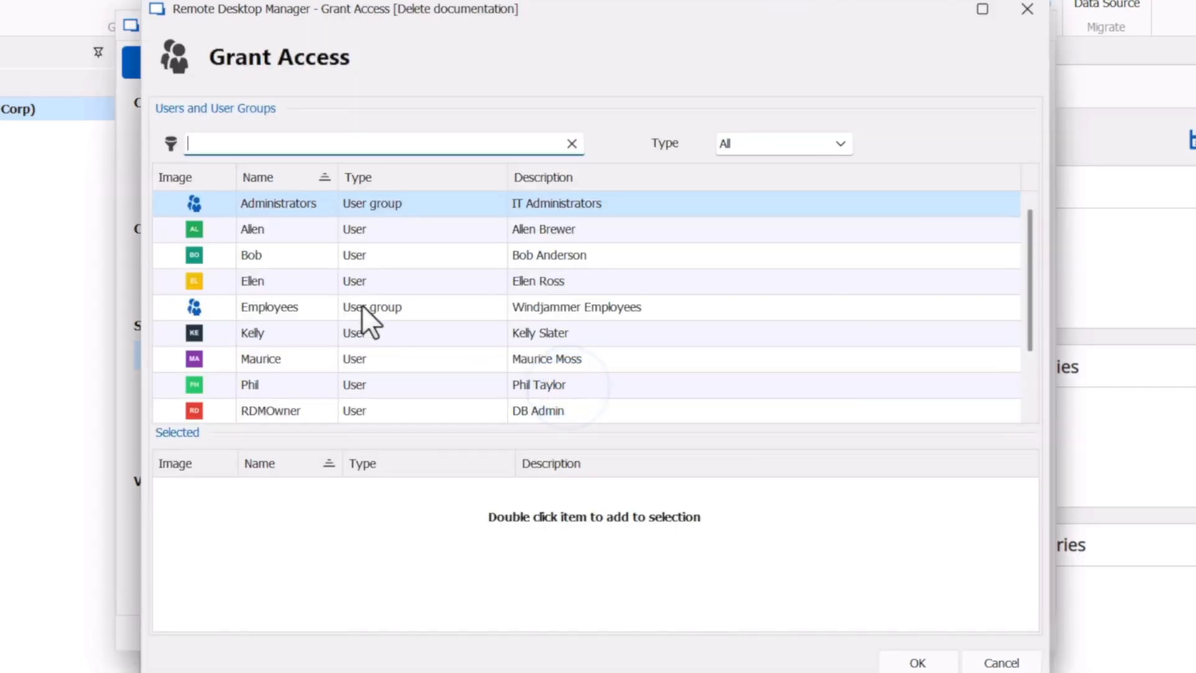
pyautogui.doubleClick(334, 279)
pyautogui.click(917, 663)
pyautogui.click(592, 384)
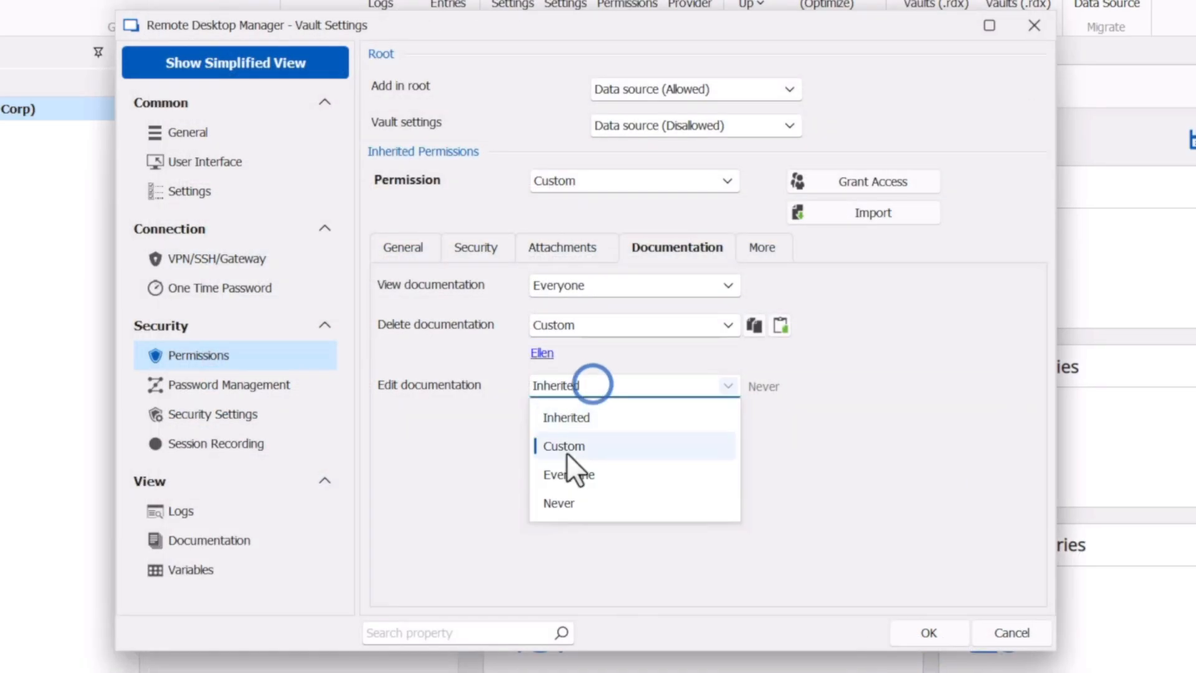
pyautogui.click(566, 453)
pyautogui.doubleClick(323, 279)
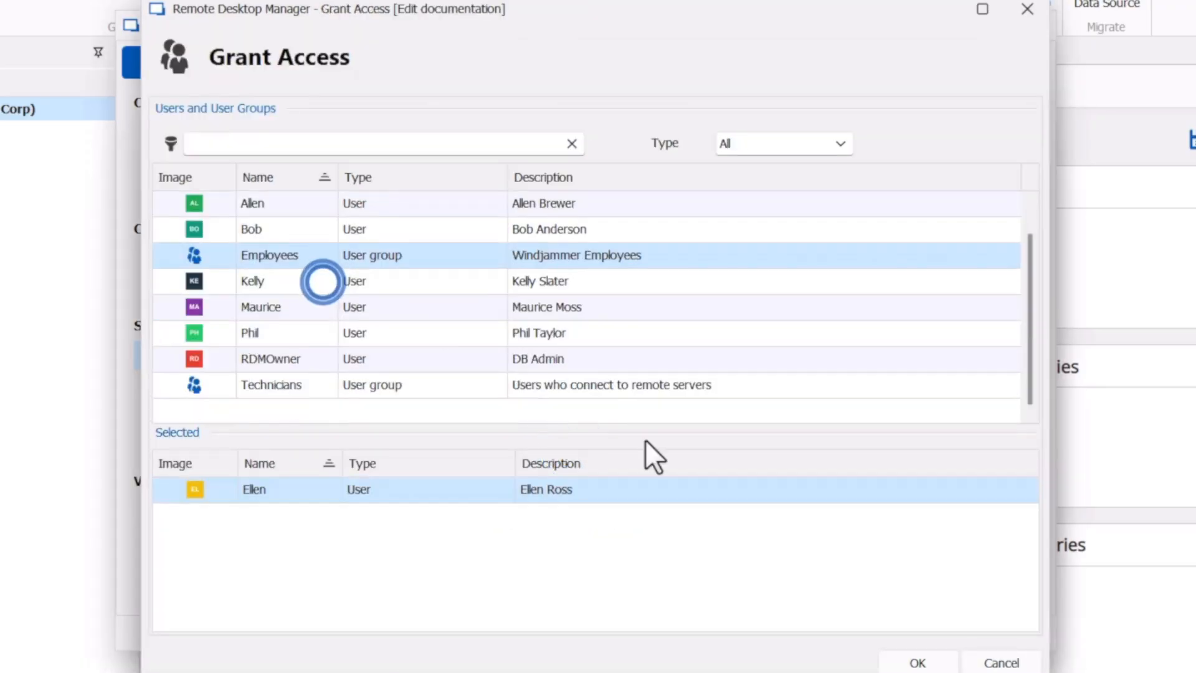
pyautogui.click(884, 661)
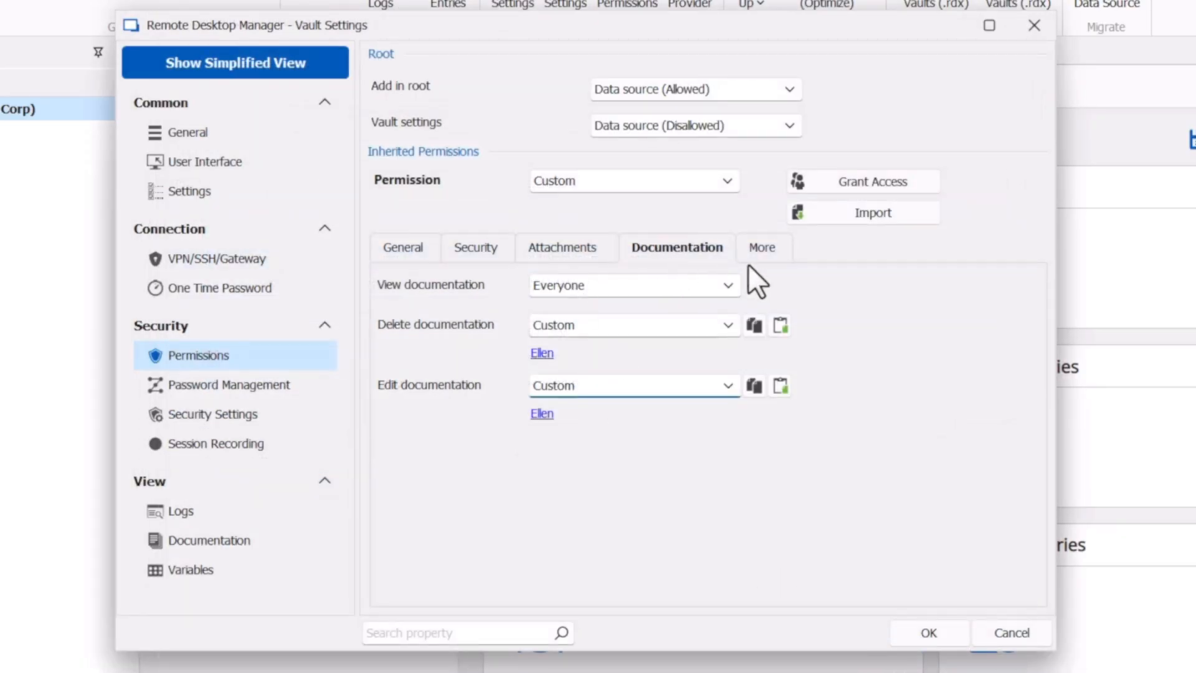
pyautogui.click(771, 246)
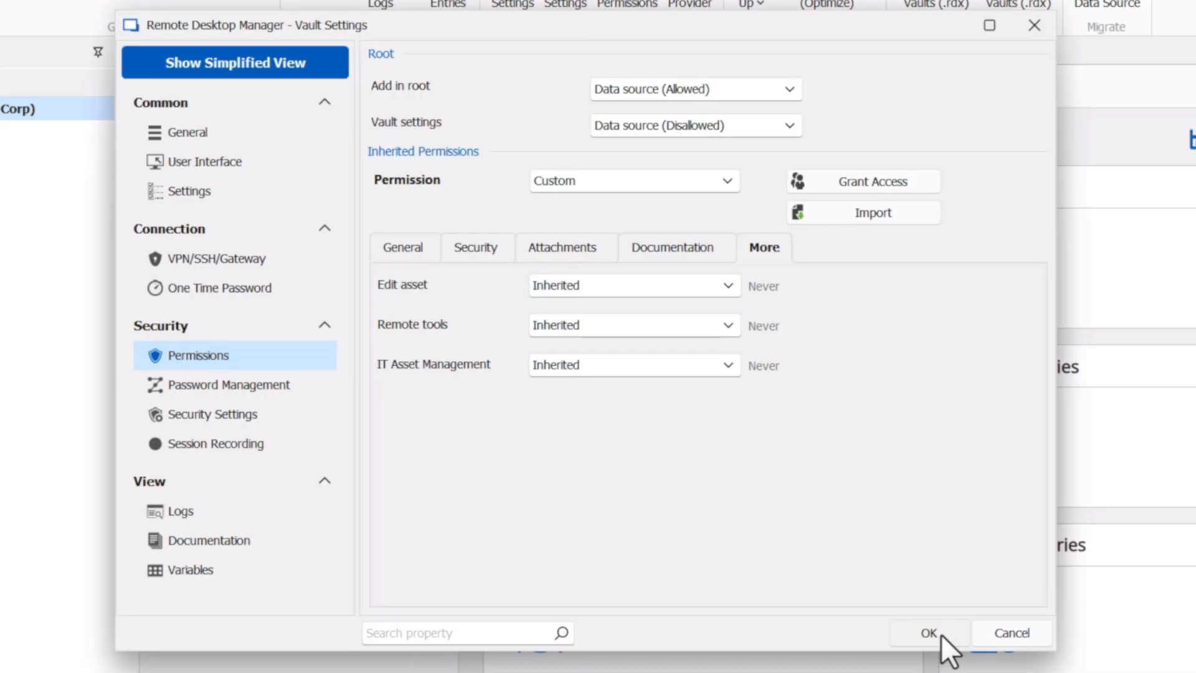
pyautogui.click(166, 606)
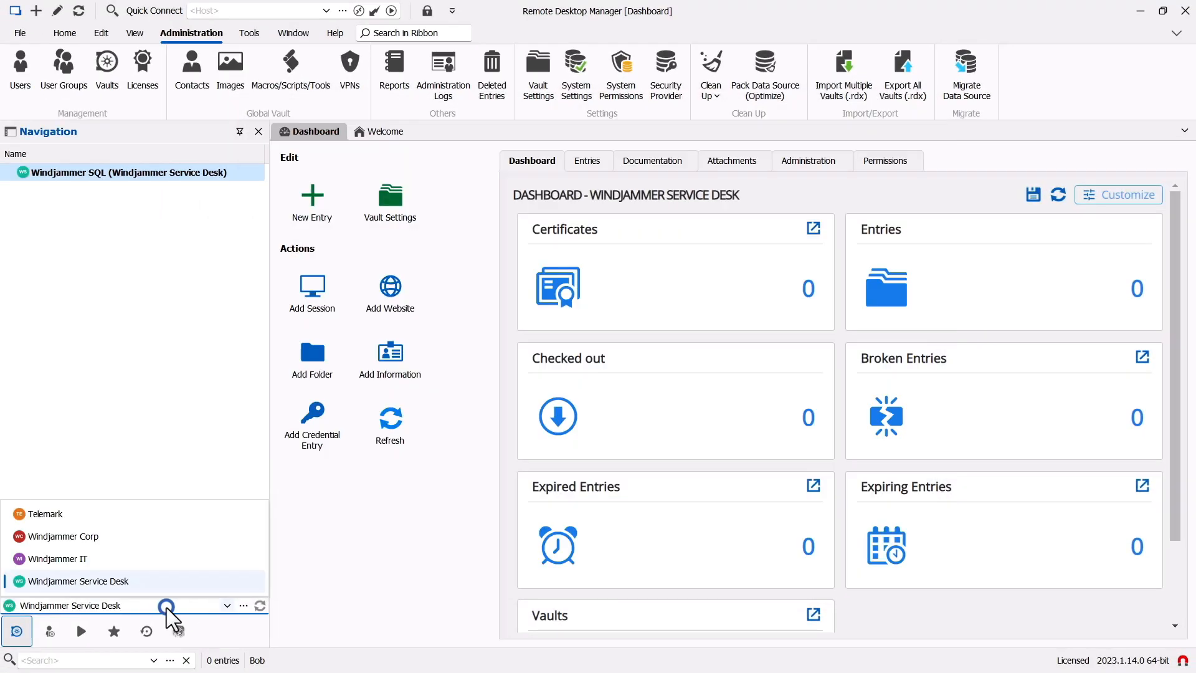
# - Switch to the Windjammer Service Desk vault and start a batch grant in its permission settings
pyautogui.click(148, 580)
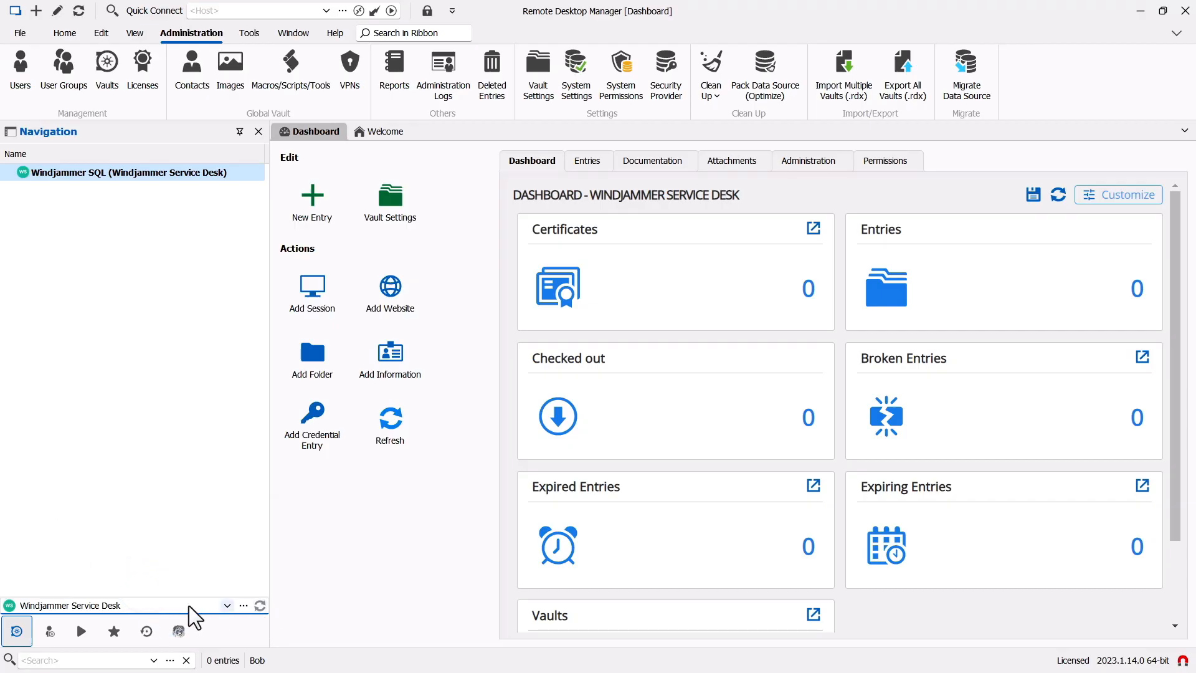
pyautogui.click(539, 70)
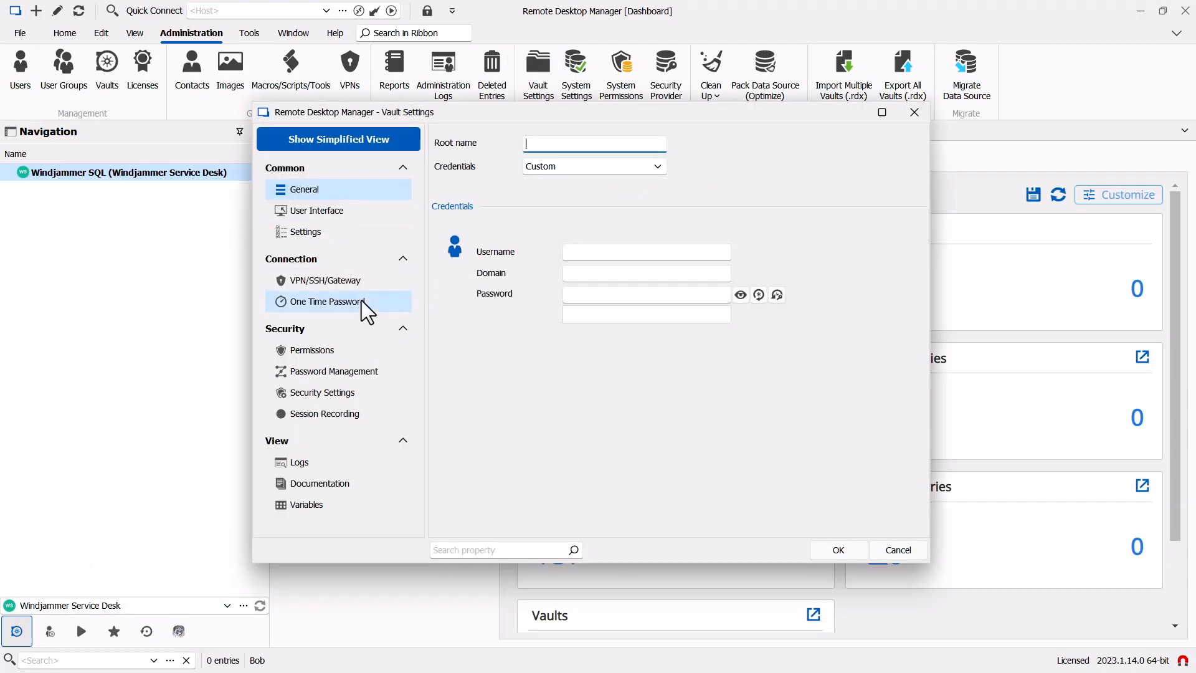
pyautogui.click(310, 350)
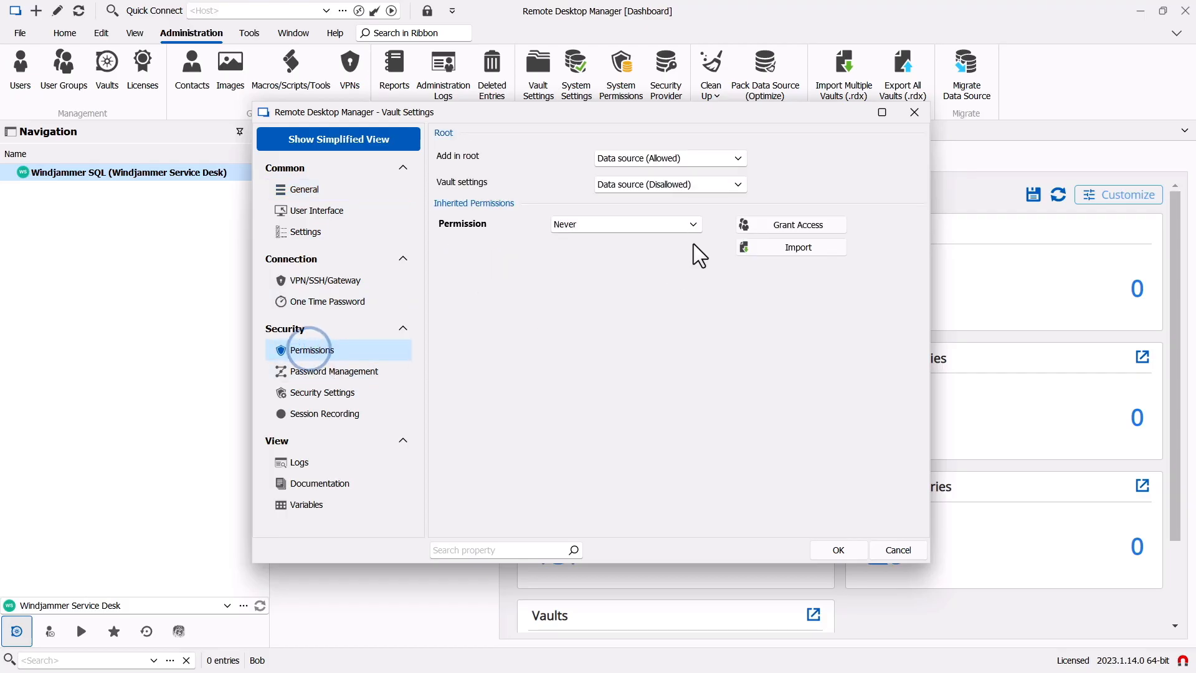
pyautogui.click(778, 227)
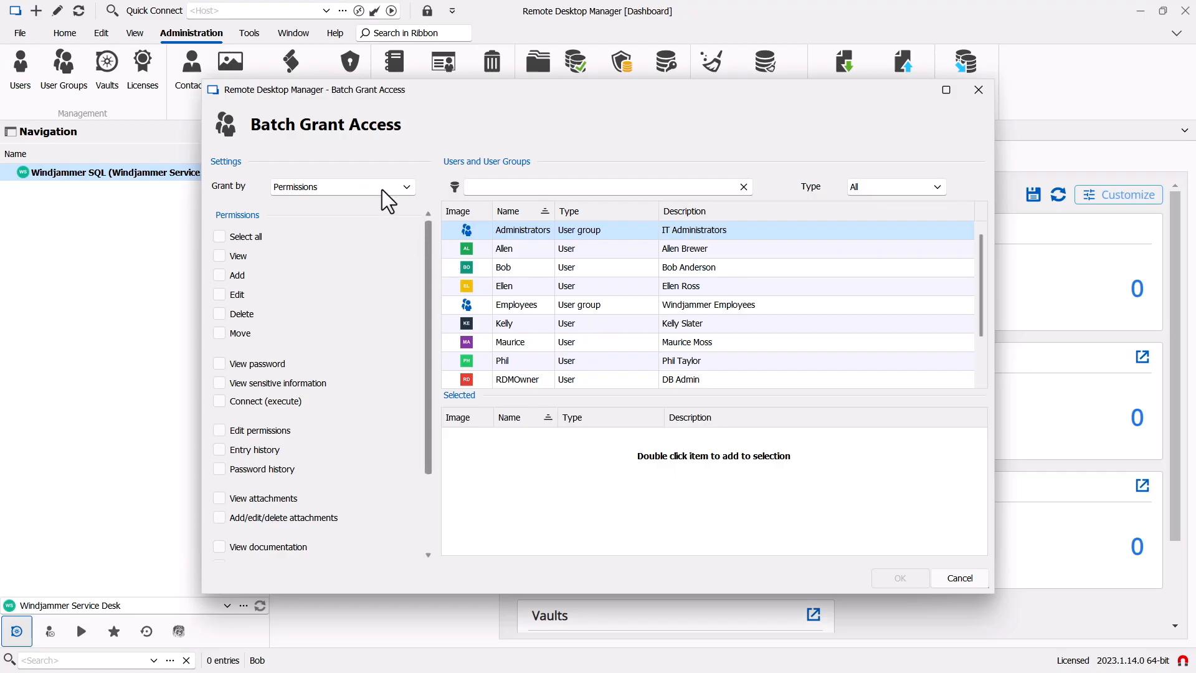
# - Grant Technicians add, edit, delete, move, password, sensitive-info, connect, documentation, asset and remote-tools rights
pyautogui.click(219, 274)
pyautogui.click(219, 294)
pyautogui.click(220, 314)
pyautogui.click(219, 333)
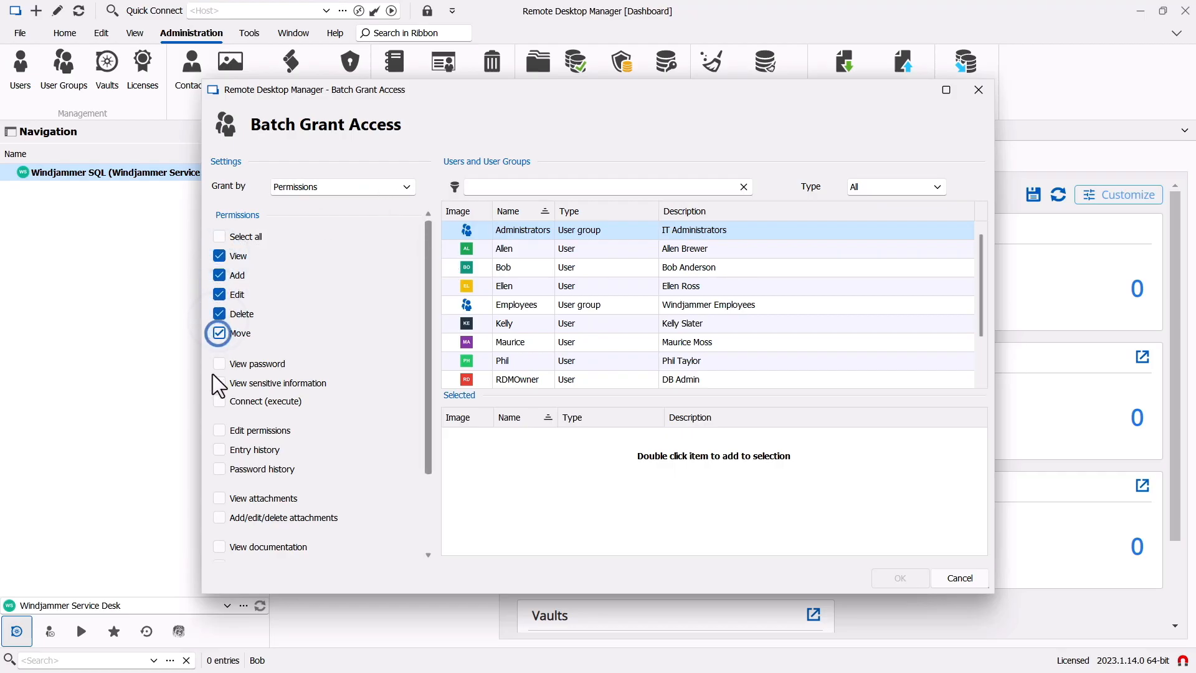
pyautogui.click(219, 363)
pyautogui.click(219, 383)
pyautogui.click(218, 401)
pyautogui.scroll(-3, 215, 402)
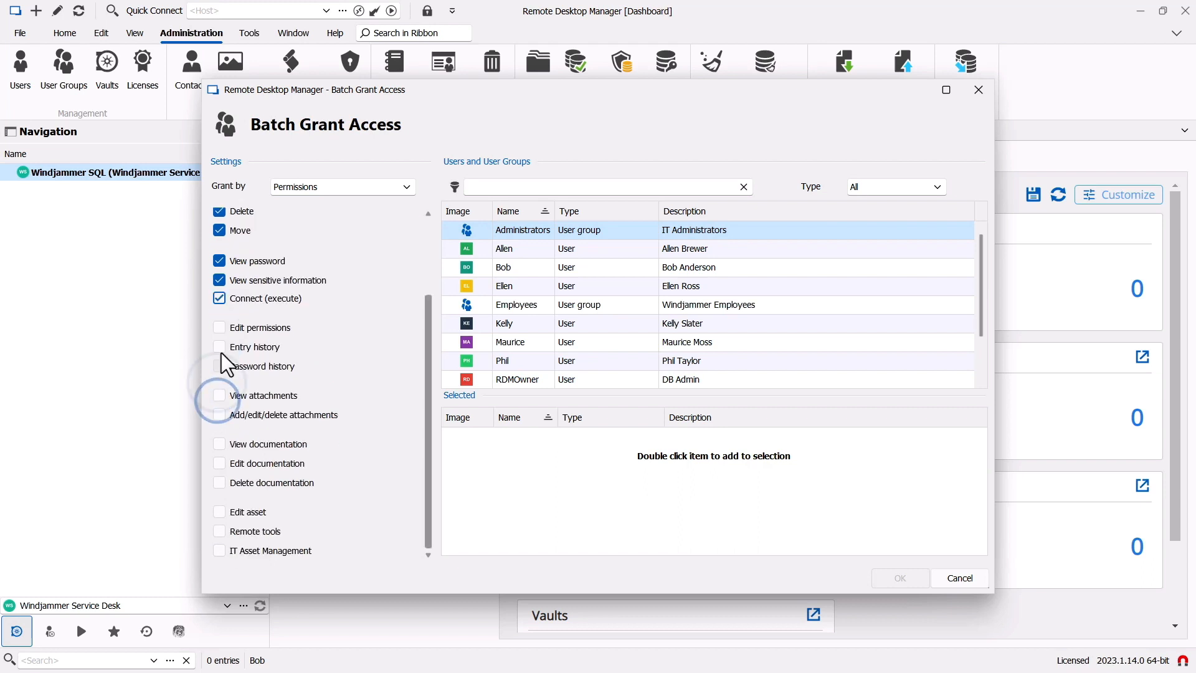
pyautogui.click(220, 443)
pyautogui.click(219, 462)
pyautogui.click(219, 481)
pyautogui.click(219, 512)
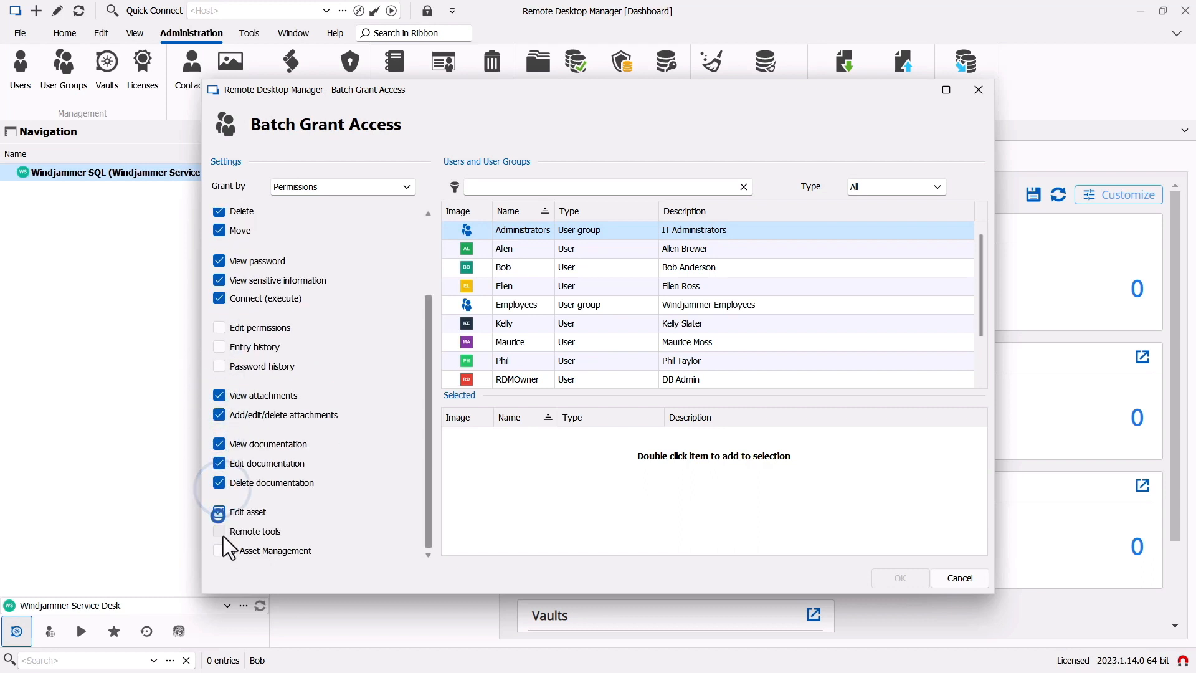
pyautogui.click(220, 532)
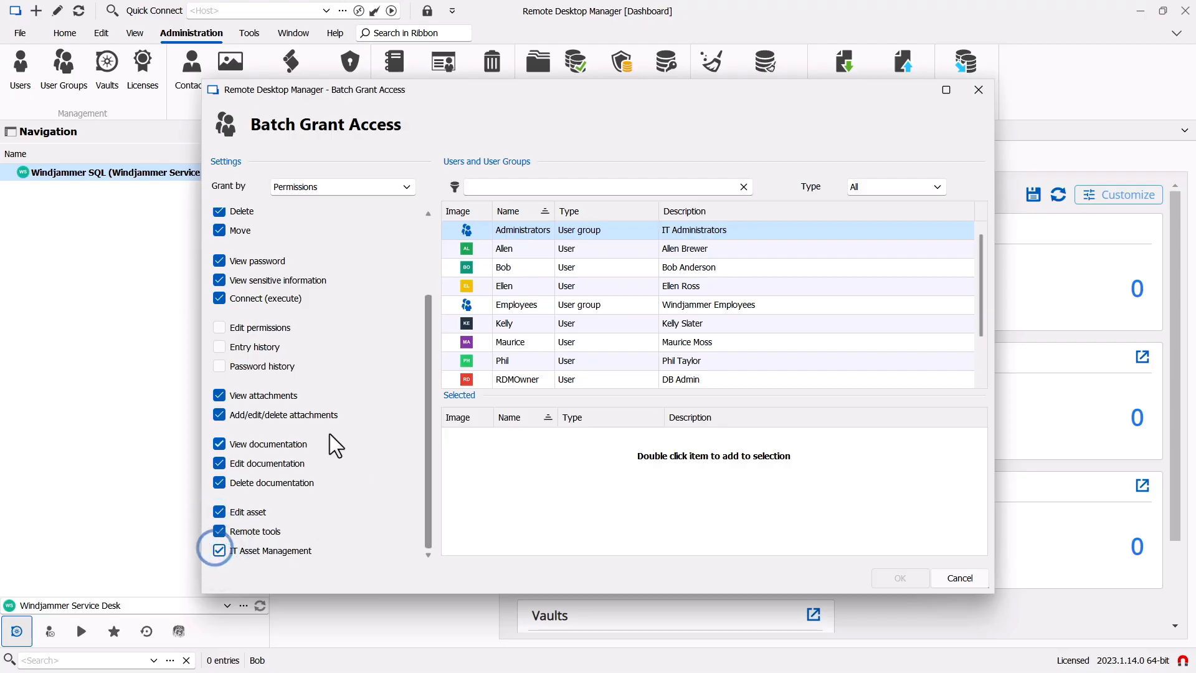
pyautogui.scroll(3, 325, 423)
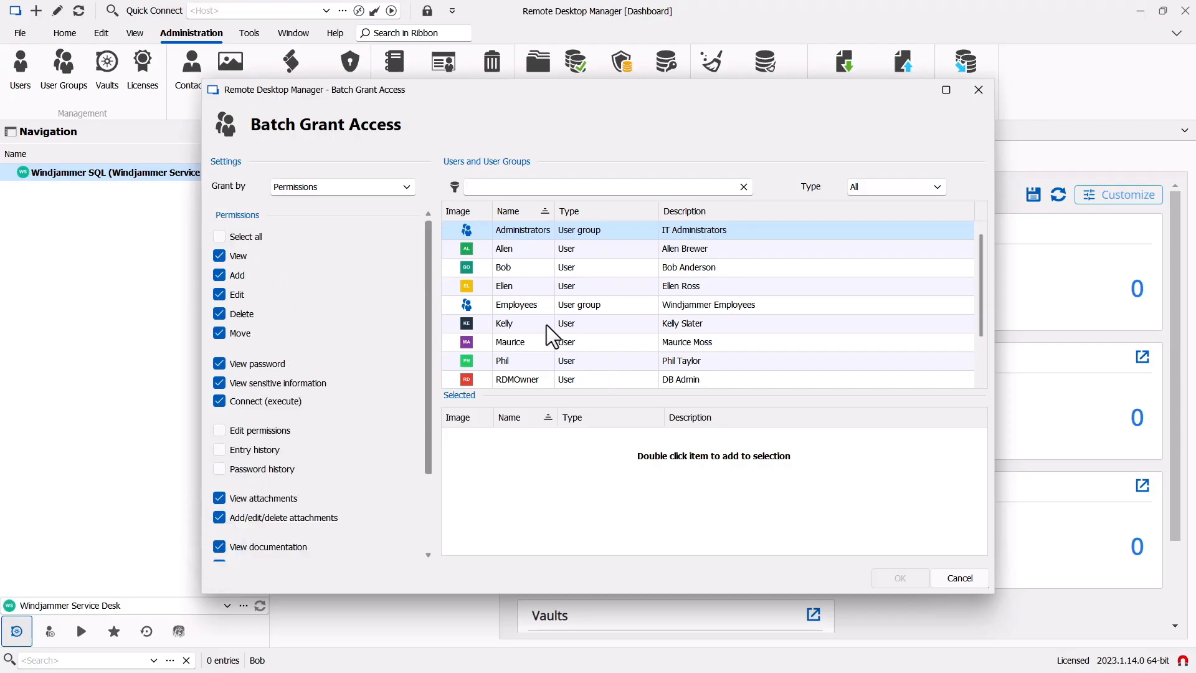
pyautogui.scroll(-1, 514, 353)
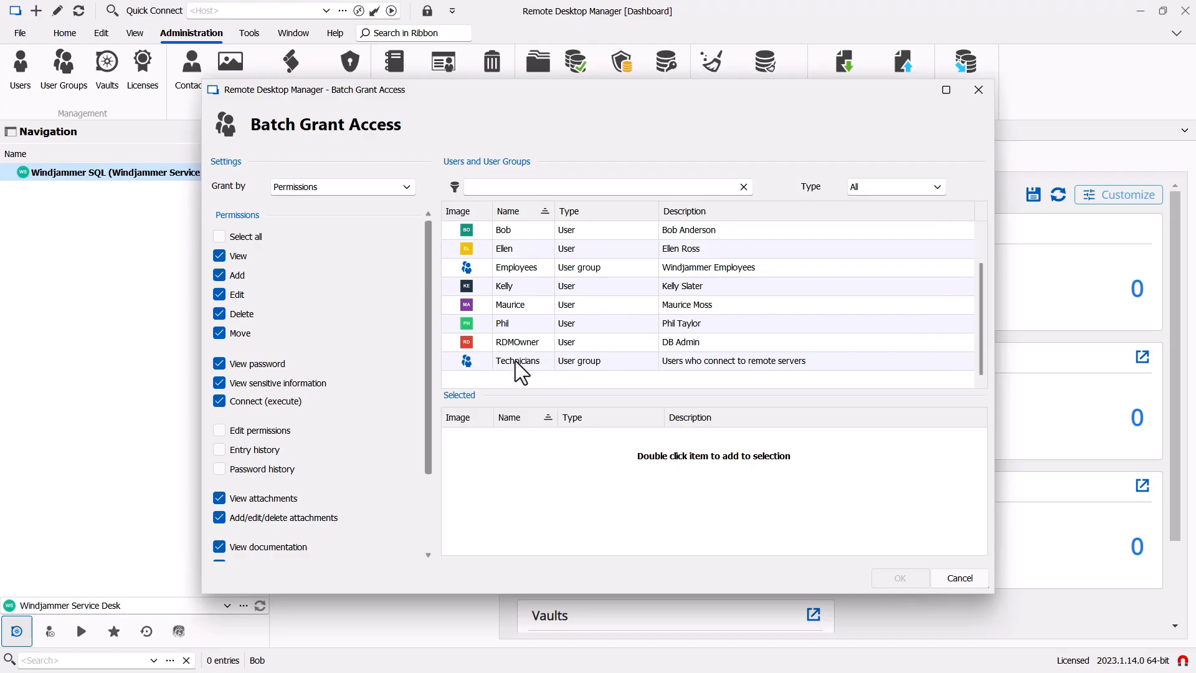
pyautogui.doubleClick(515, 360)
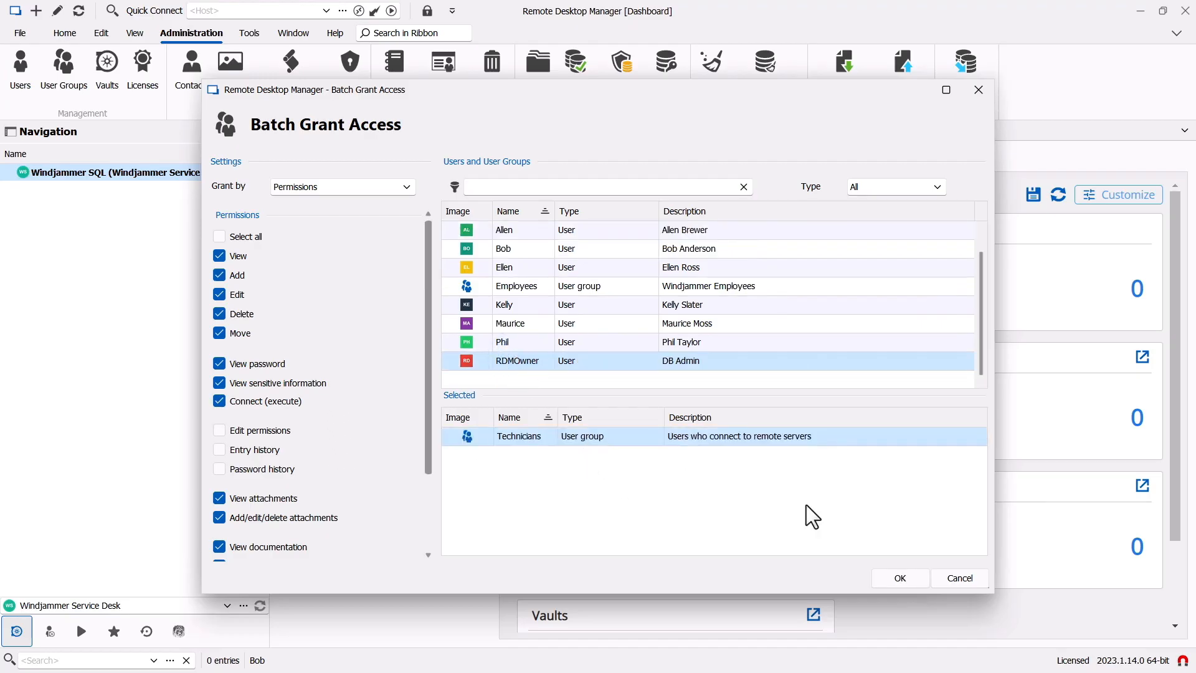
pyautogui.click(900, 578)
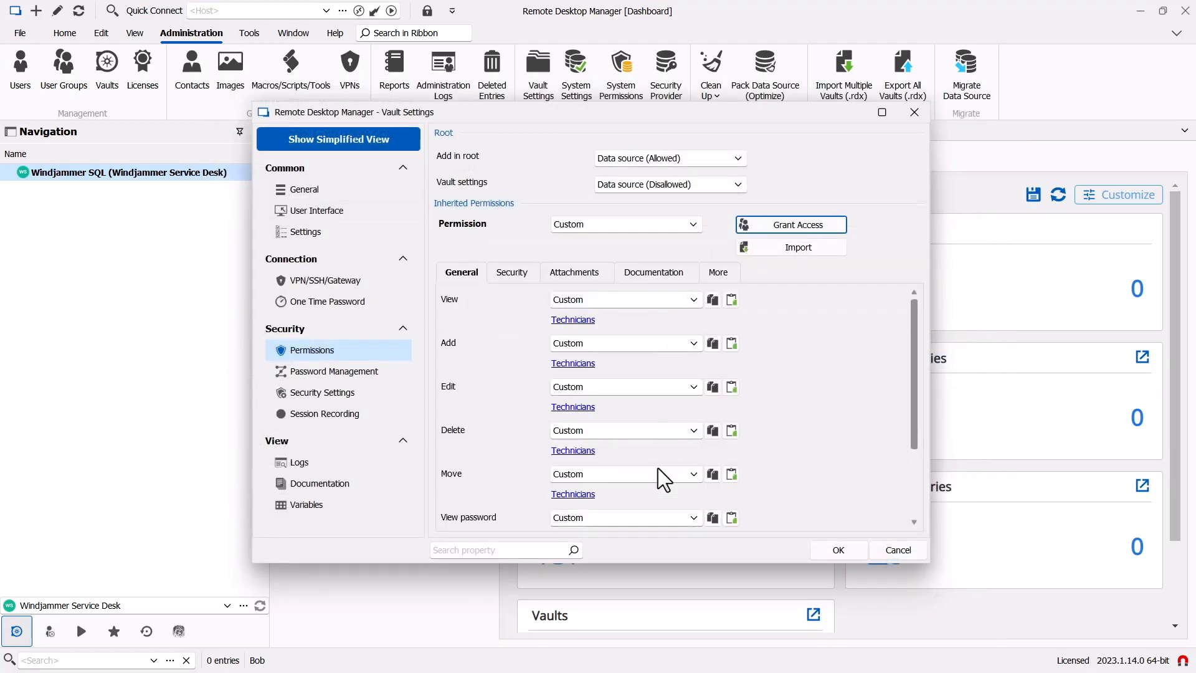
# - Review the Security, Attachments, Documentation and More permission tabs, then save the Service Desk vault settings
pyautogui.scroll(-3, 779, 393)
pyautogui.scroll(3, 771, 416)
pyautogui.click(509, 272)
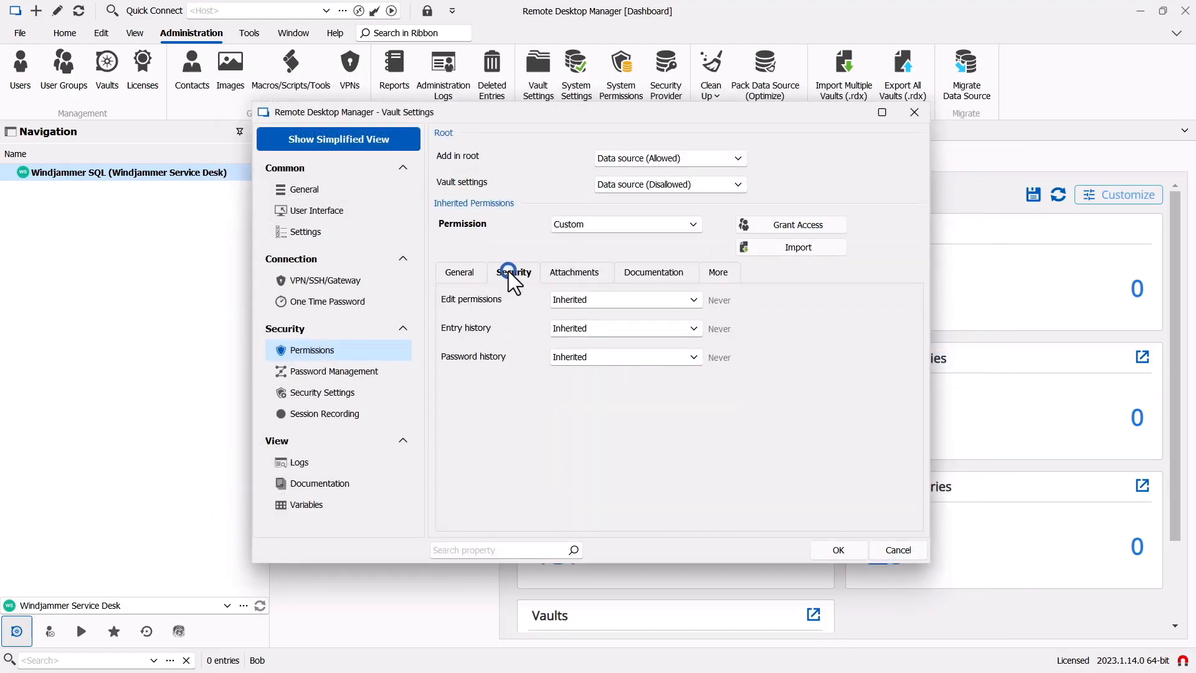
pyautogui.click(558, 273)
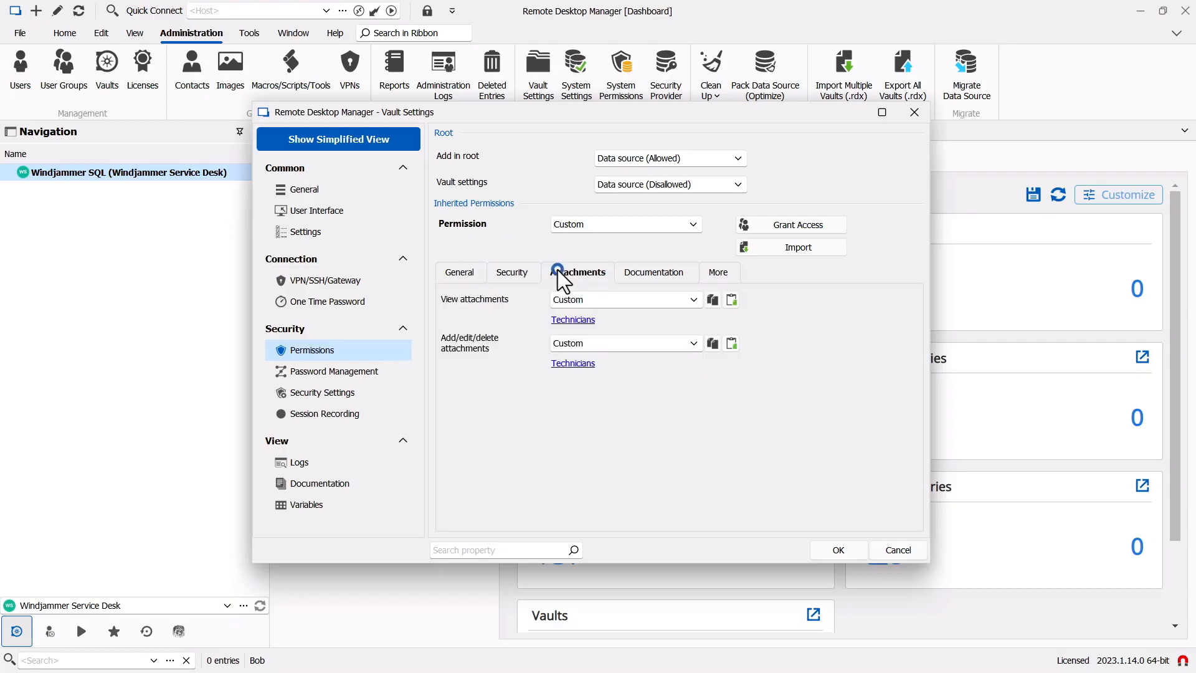
pyautogui.click(637, 272)
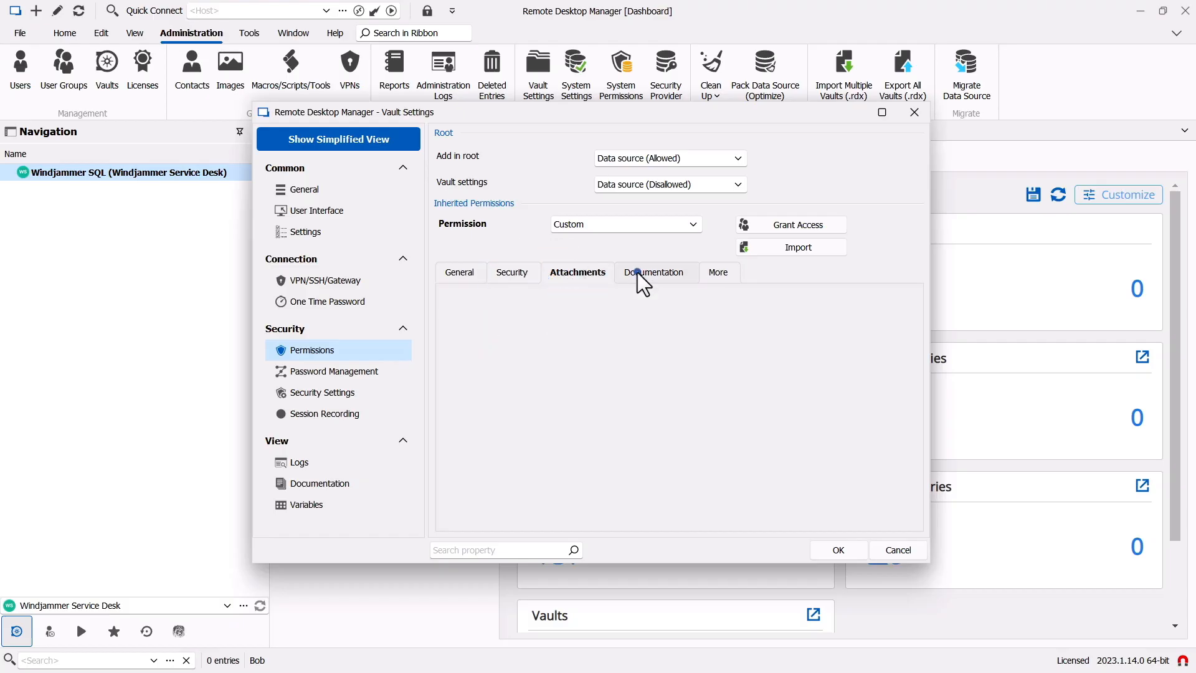
pyautogui.click(716, 276)
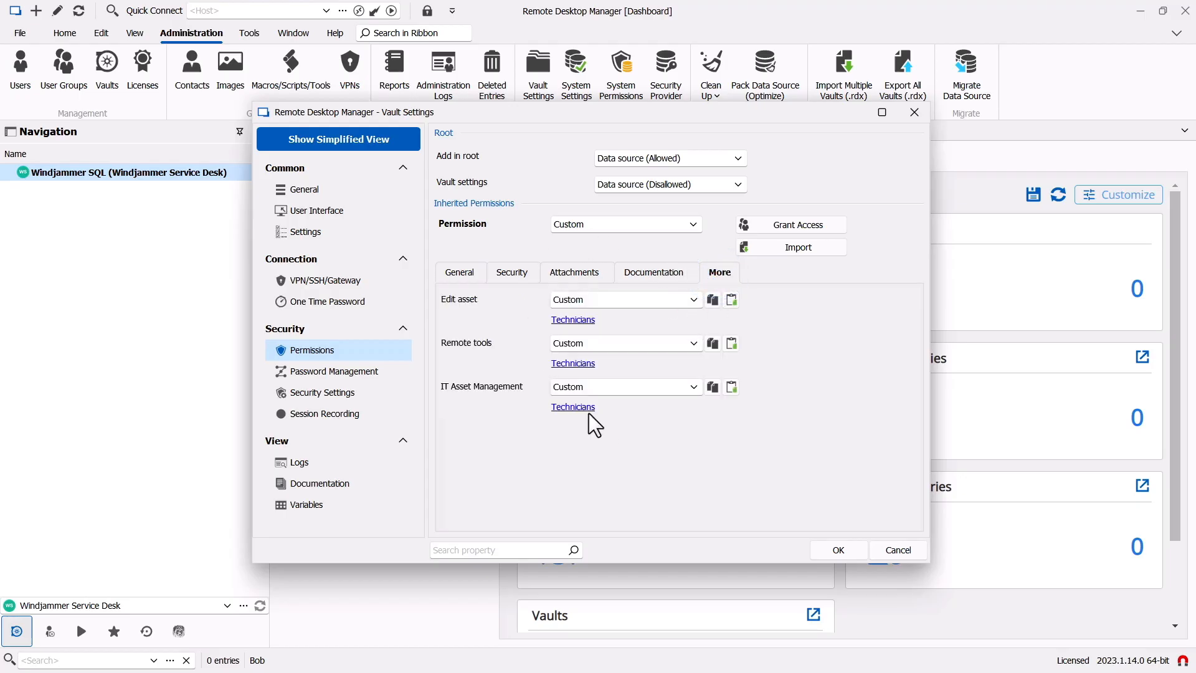
pyautogui.click(470, 278)
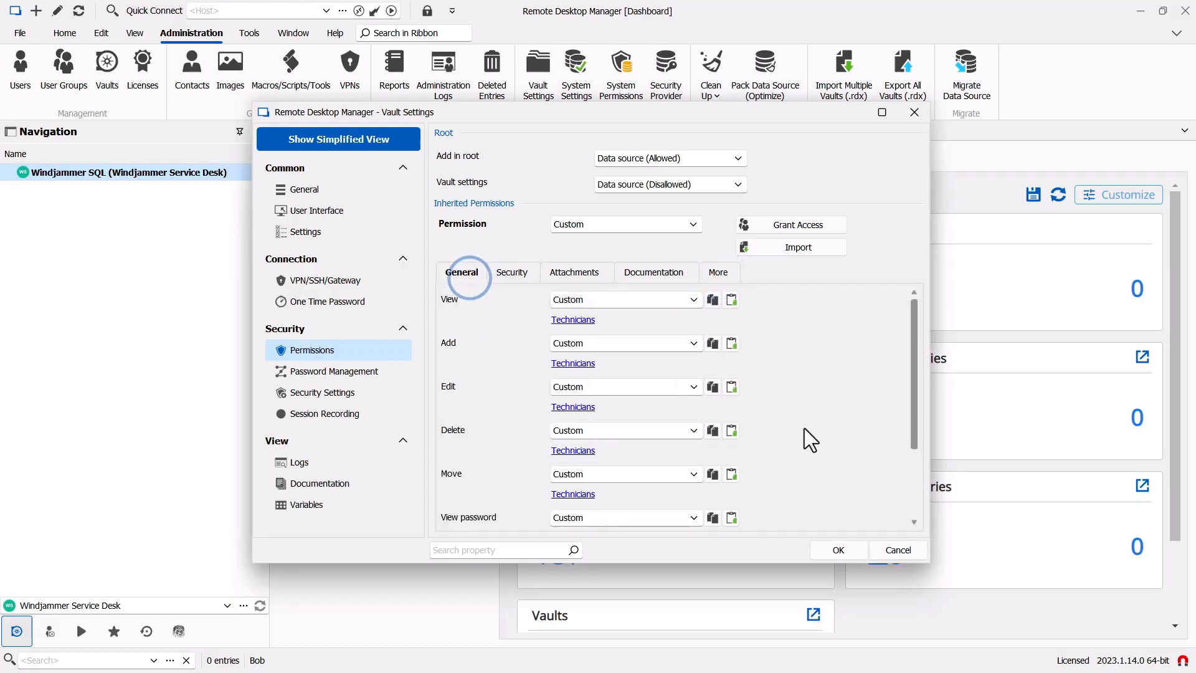
pyautogui.click(838, 552)
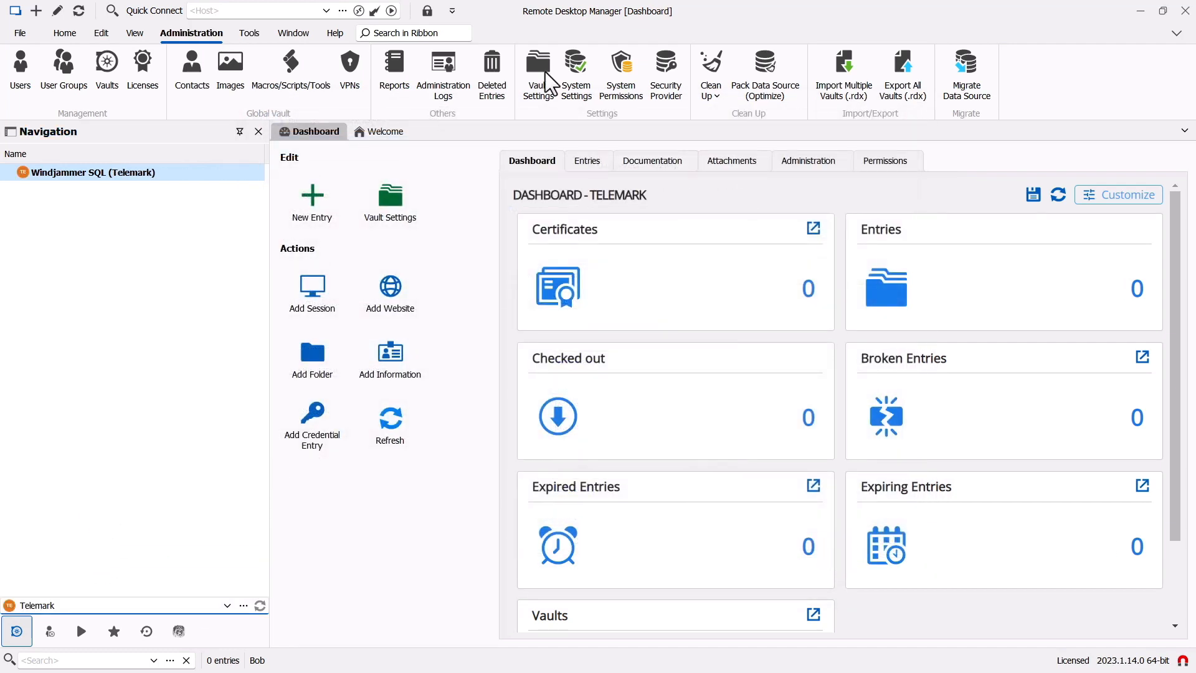
# - Switch to the Telemark vault, grant its permissions and save them
pyautogui.click(538, 68)
pyautogui.click(622, 224)
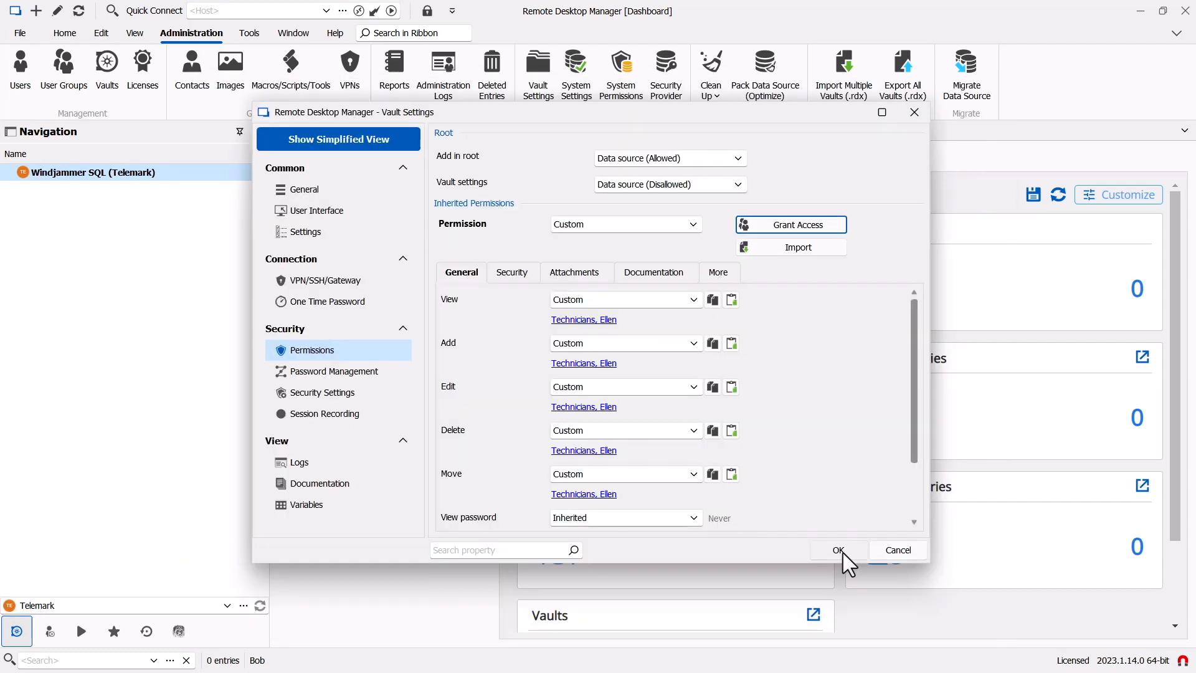
pyautogui.click(840, 552)
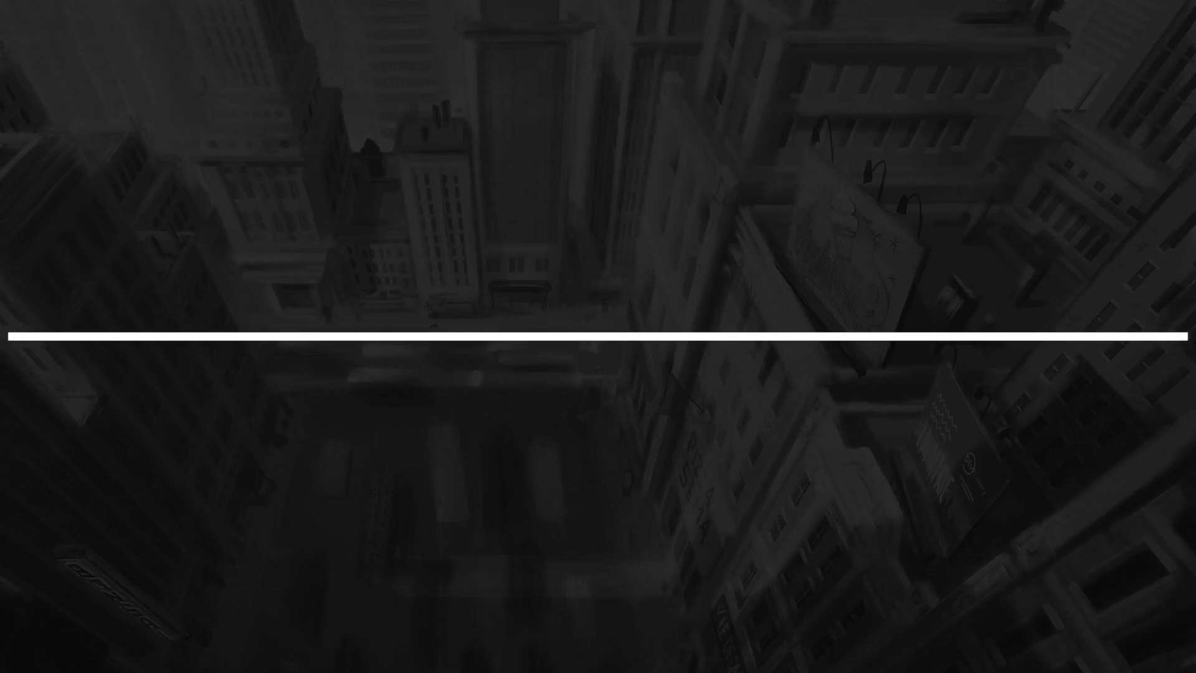